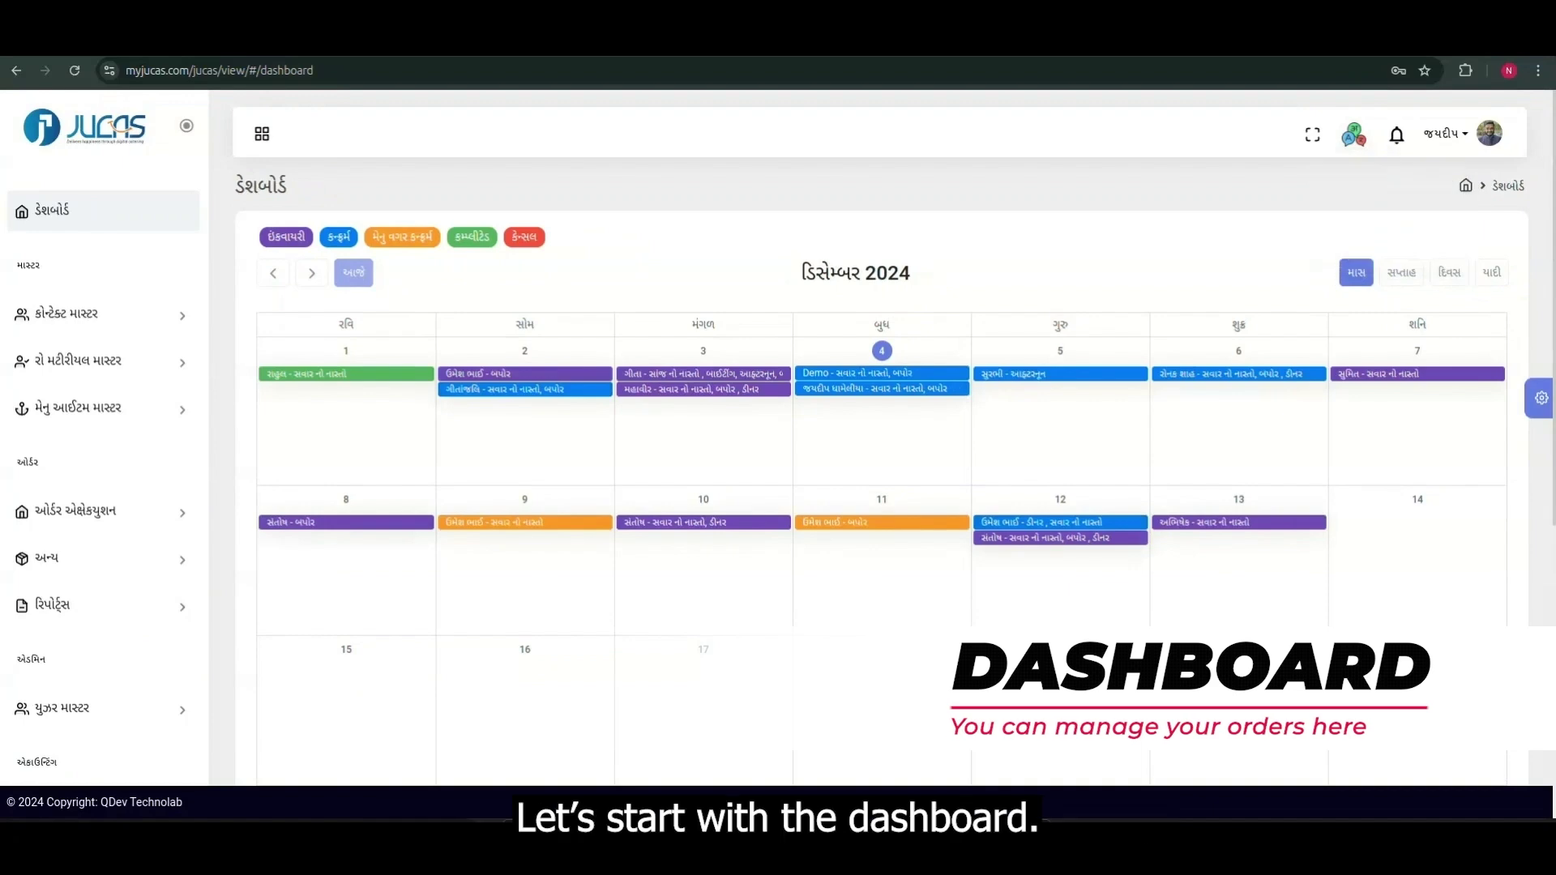
- Switch the interface language to English
left_click(1354, 135)
left_click(1362, 248)
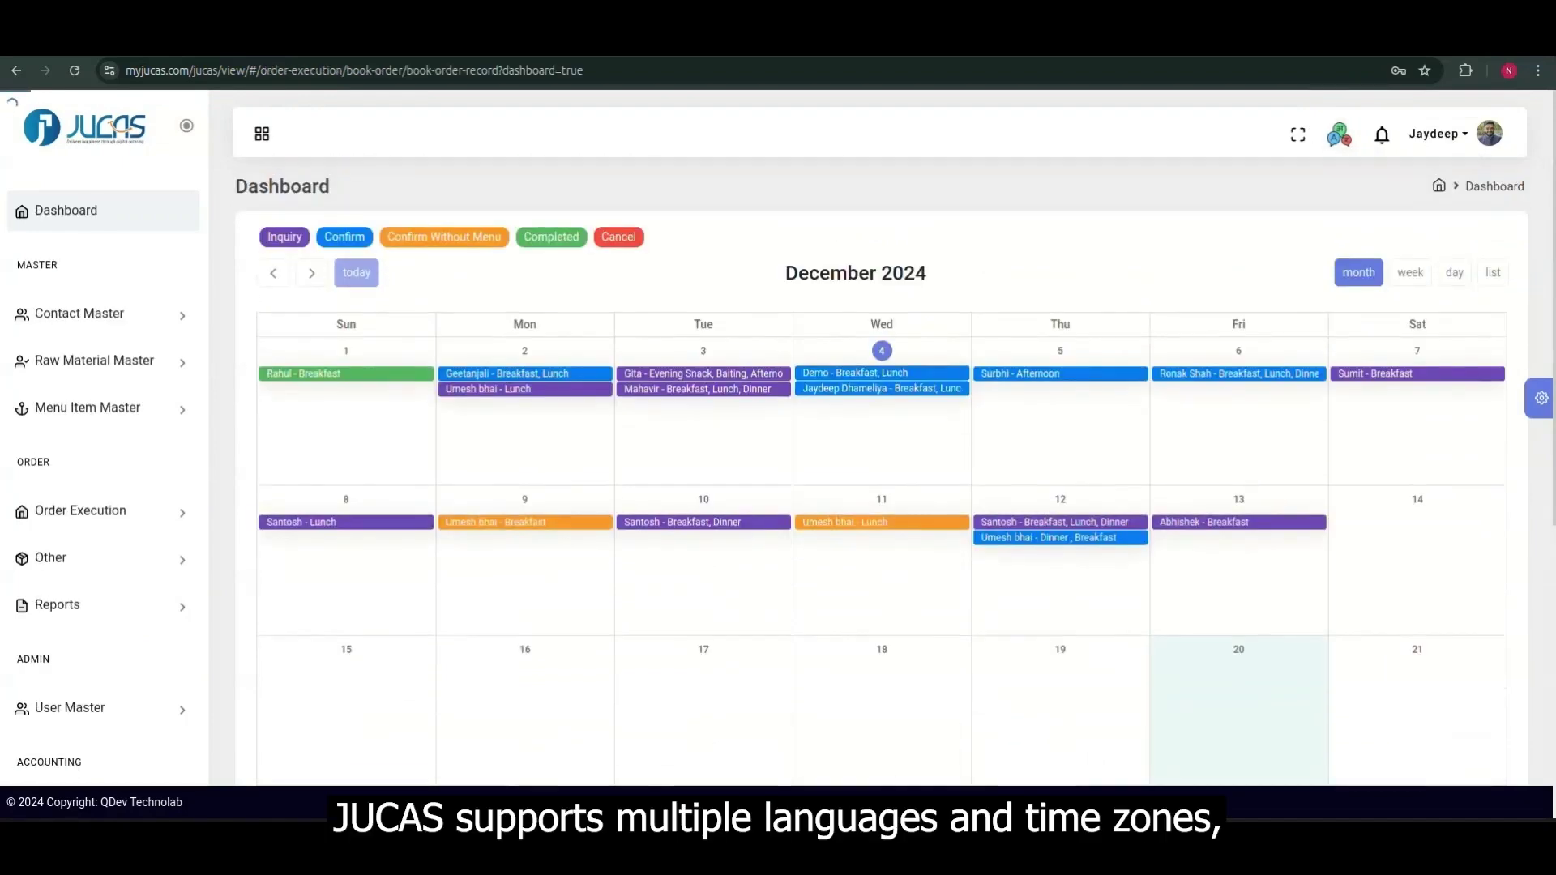
- Select the customer, the manager and the chef for the new book order
left_click(563, 294)
left_click(563, 339)
left_click(563, 357)
left_click(563, 526)
left_click(562, 421)
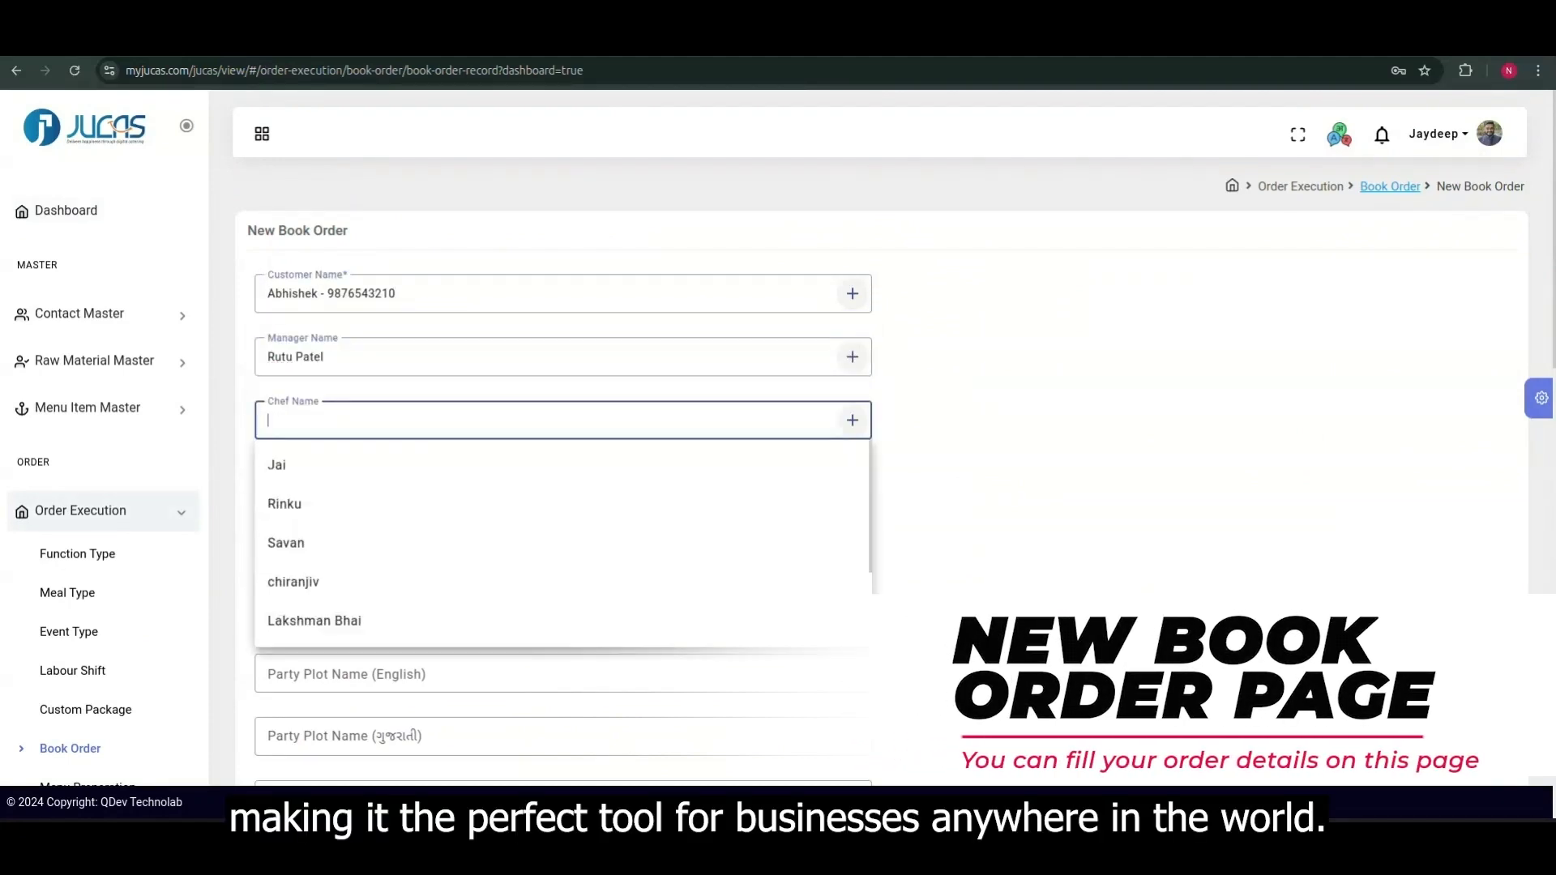
left_click(563, 543)
- Enter GOTA as the English venue and let the Gujarati and Hindi venue names fill in by translation
left_click(563, 484)
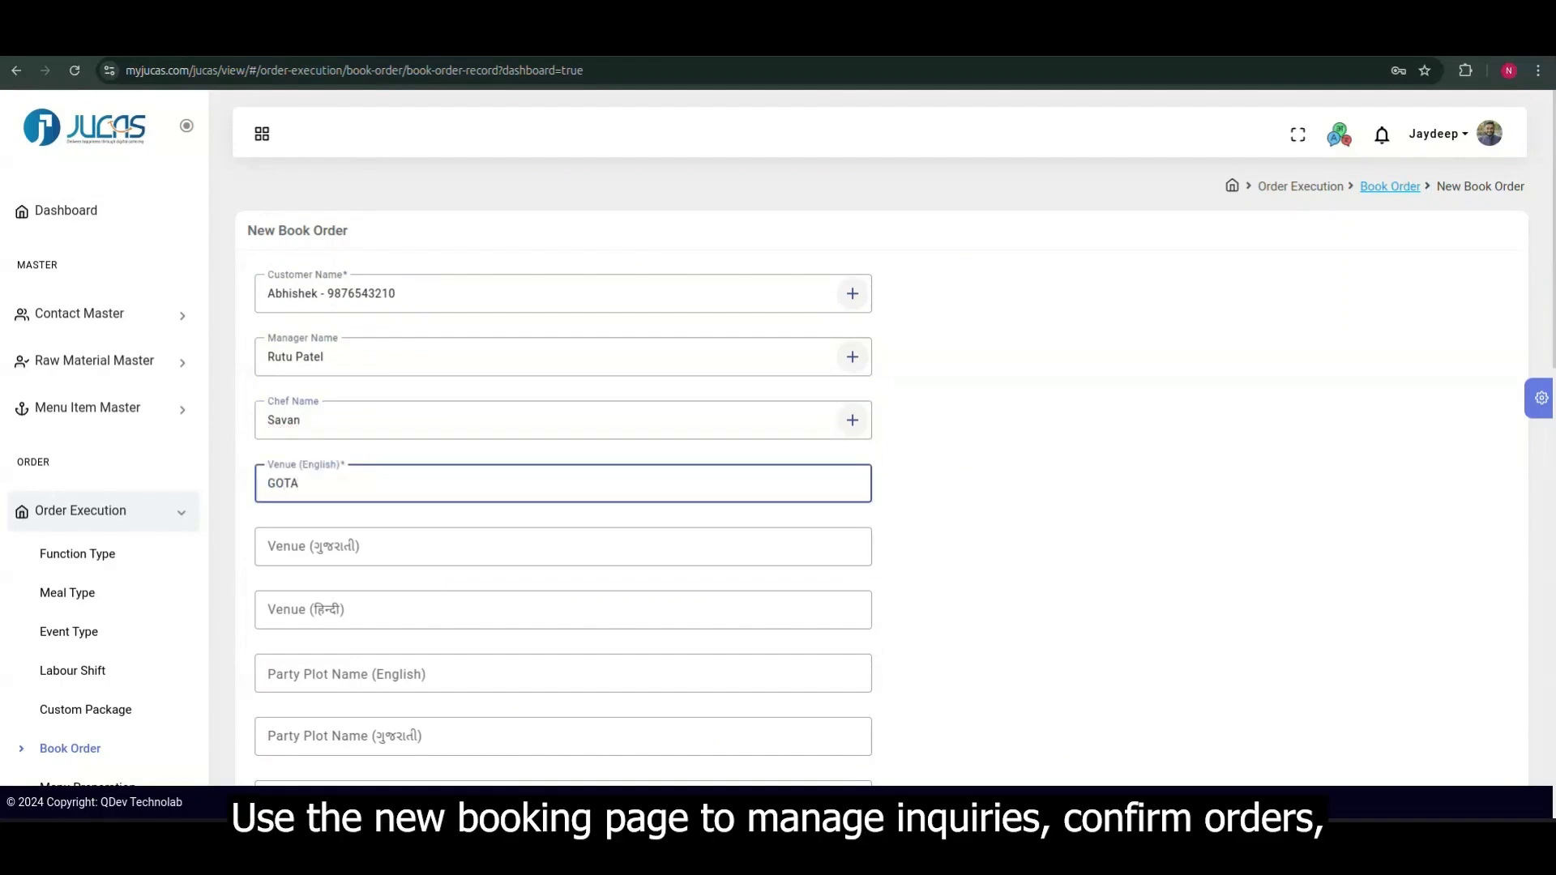
key("ctrl+a")
key("Tab")
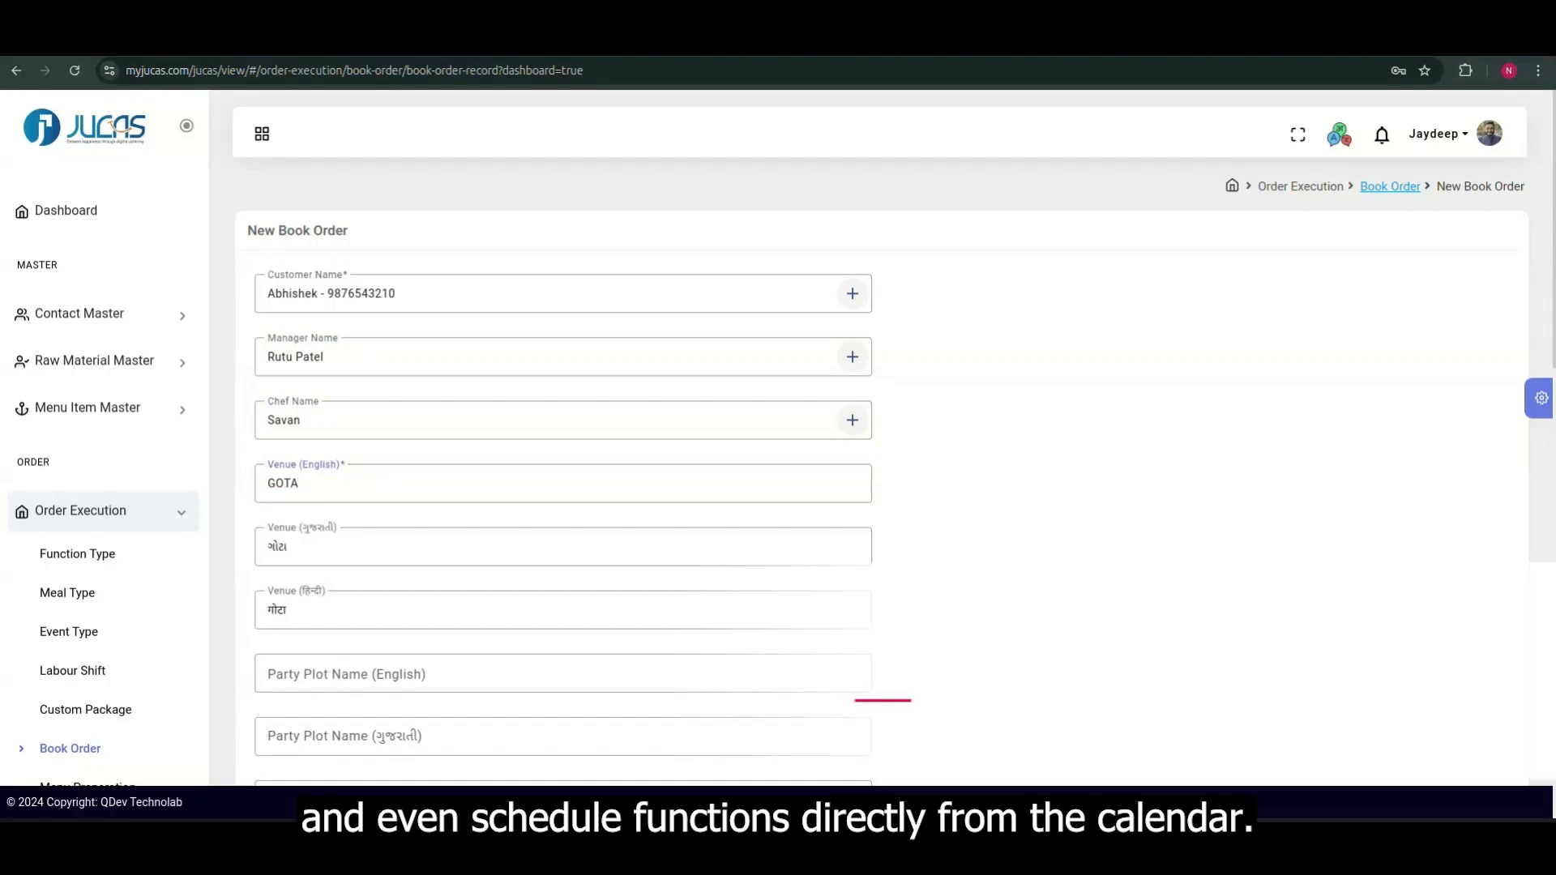
- Set the order's event type to Marriage and its status to Confirm
scroll(882, 470, "down", 3)
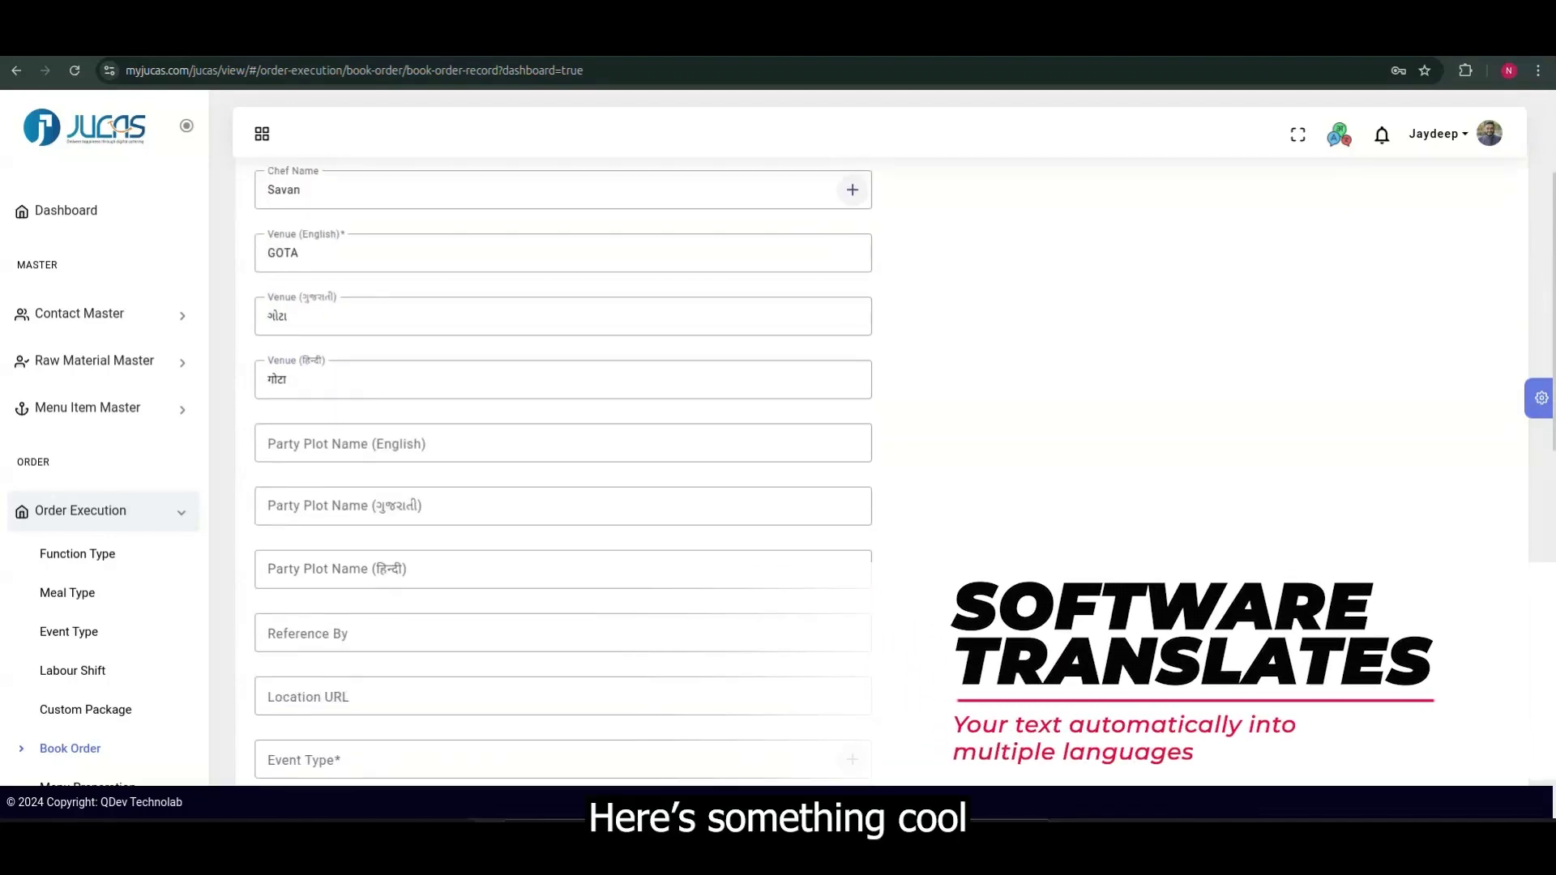
scroll(563, 502, "down", 3)
left_click(551, 503)
left_click(551, 549)
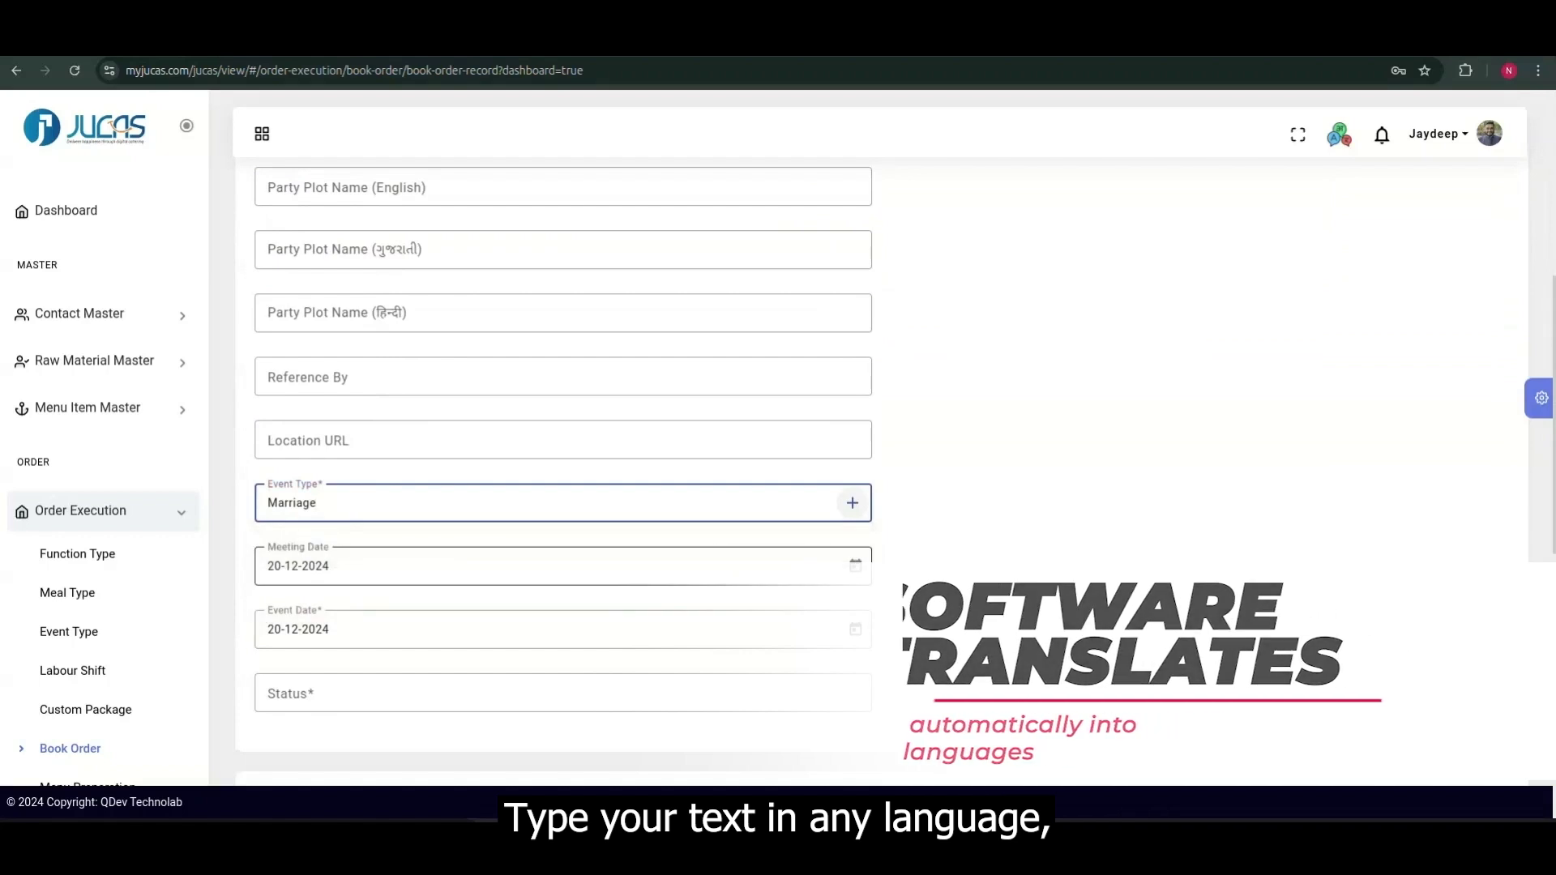
scroll(559, 577, "down", 1)
left_click(559, 596)
left_click(559, 718)
left_click(560, 680)
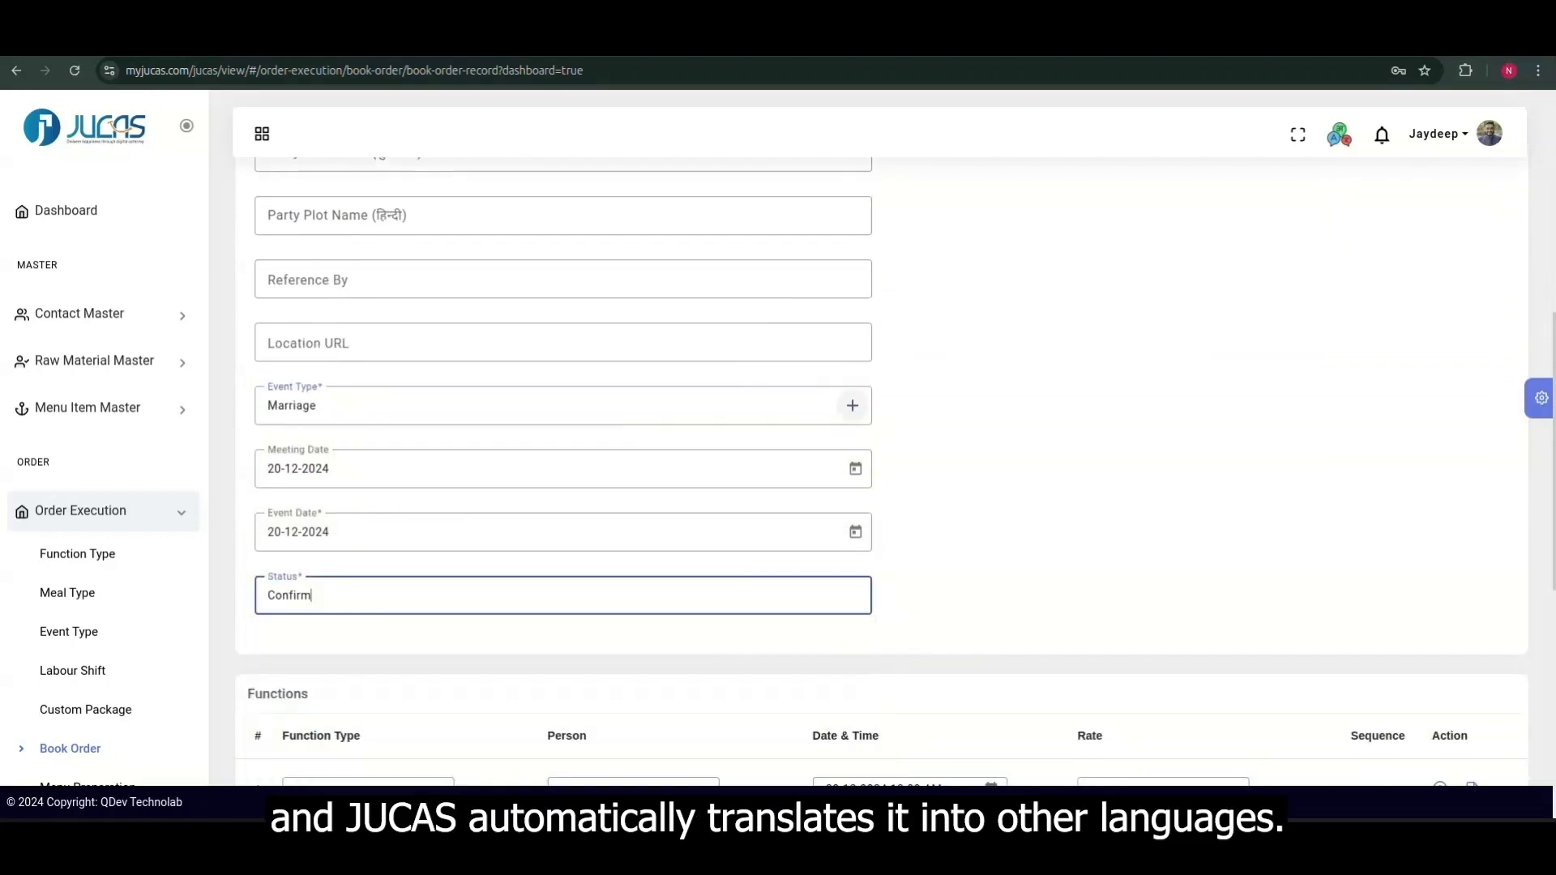
- Add Breakfast, Lunch and Dinner functions to the order, each for 100 persons
scroll(559, 567, "down", 3)
left_click(368, 498)
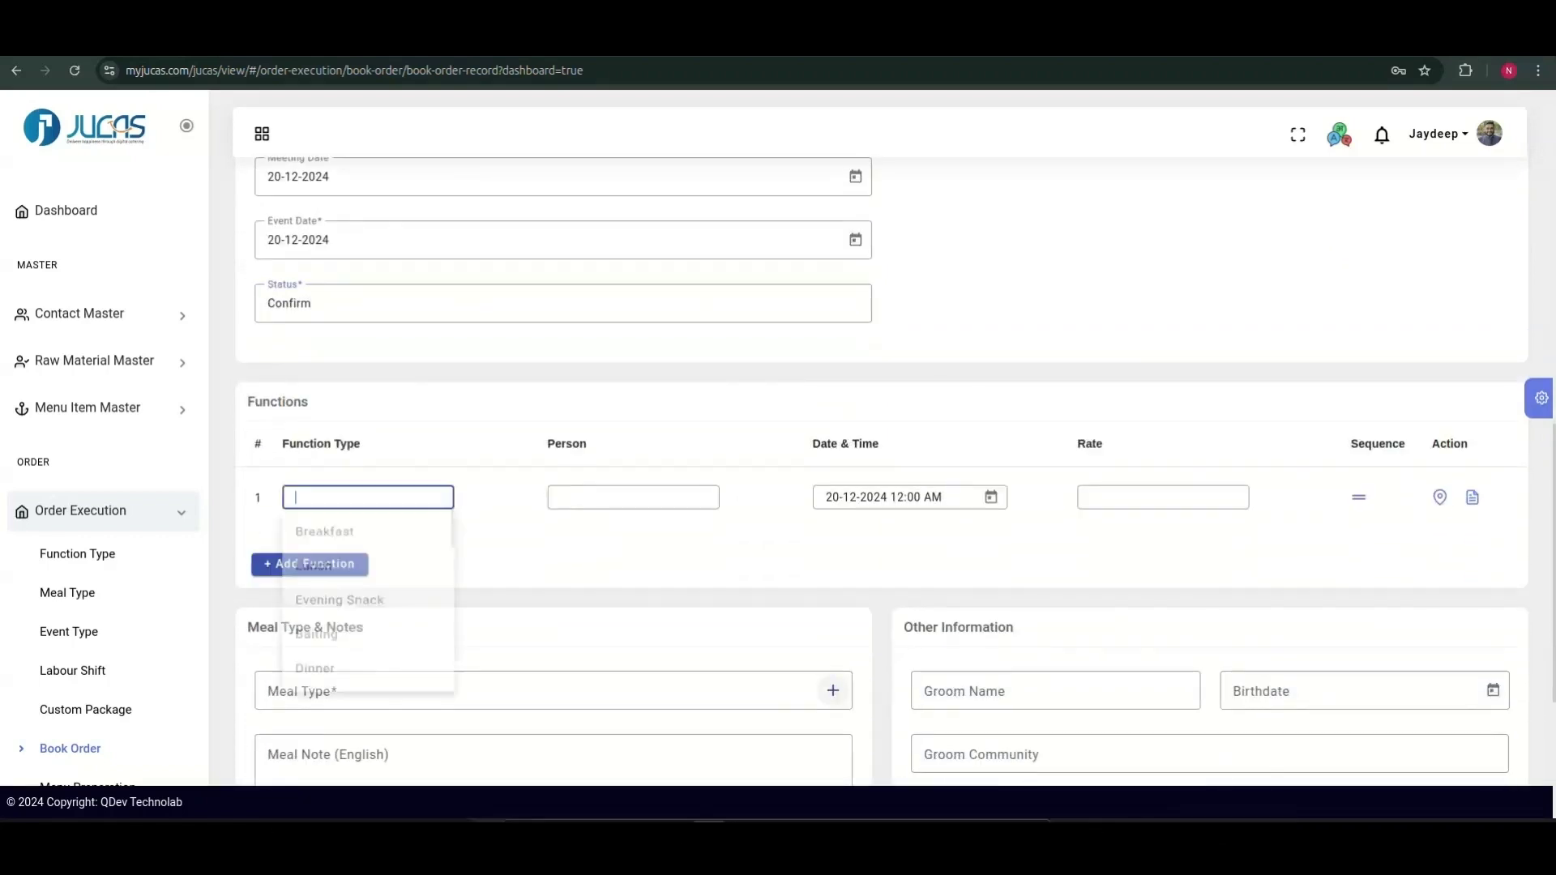
left_click(324, 535)
left_click(309, 564)
left_click(368, 558)
left_click(313, 633)
left_click(310, 626)
left_click(368, 621)
left_click(314, 581)
left_click(633, 498)
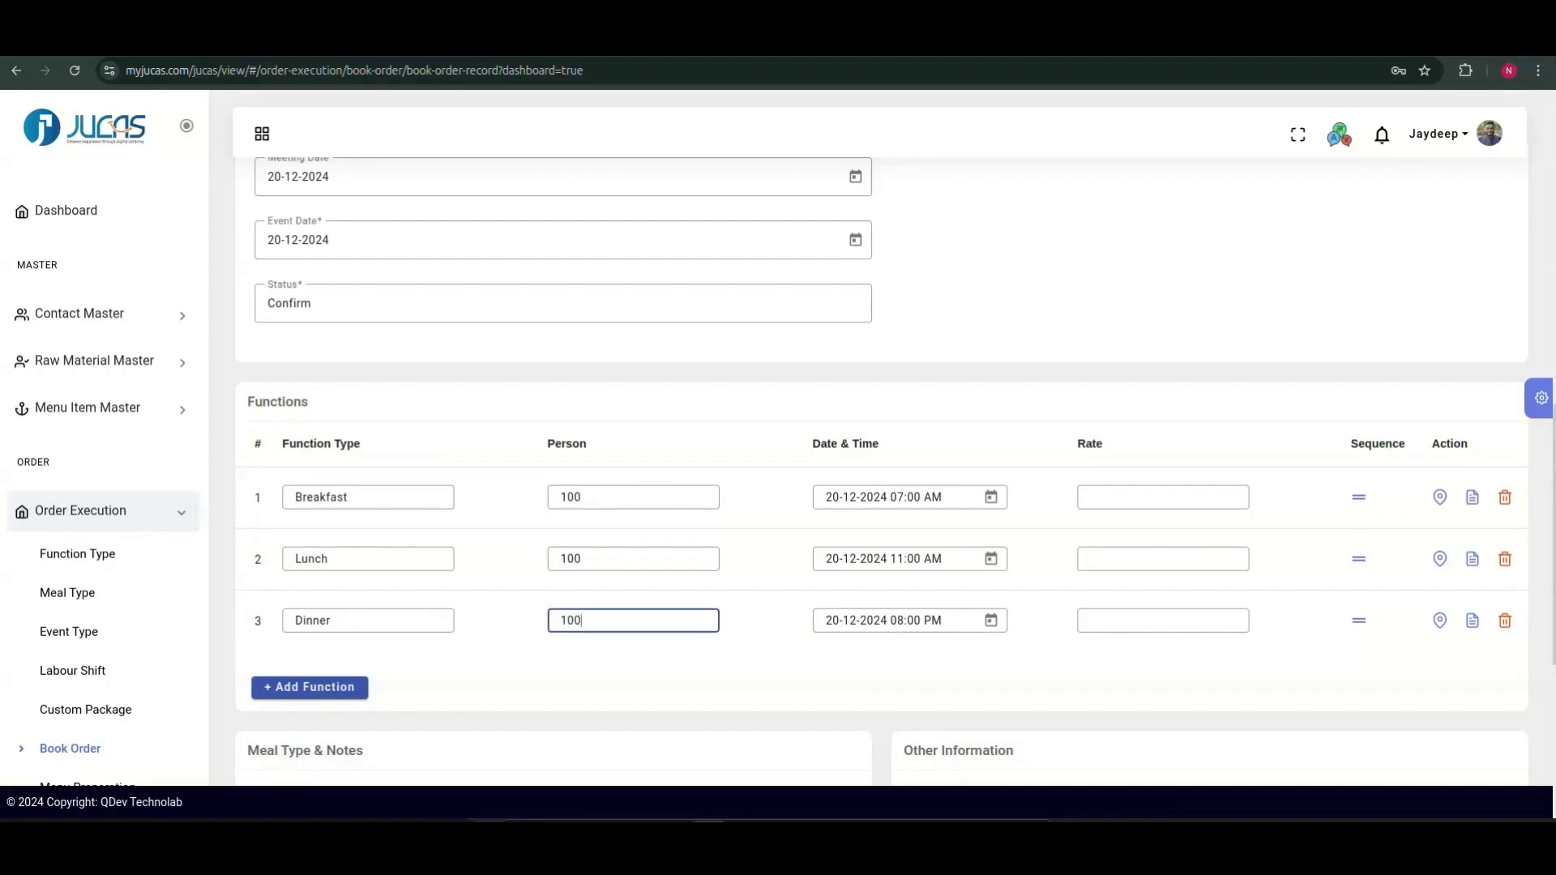
- Choose a meal type for the order and save it, continuing to menu preparation
scroll(882, 470, "down", 5)
left_click(519, 425)
left_click(340, 468)
scroll(940, 624, "down", 1)
left_click(875, 744)
left_click(874, 744)
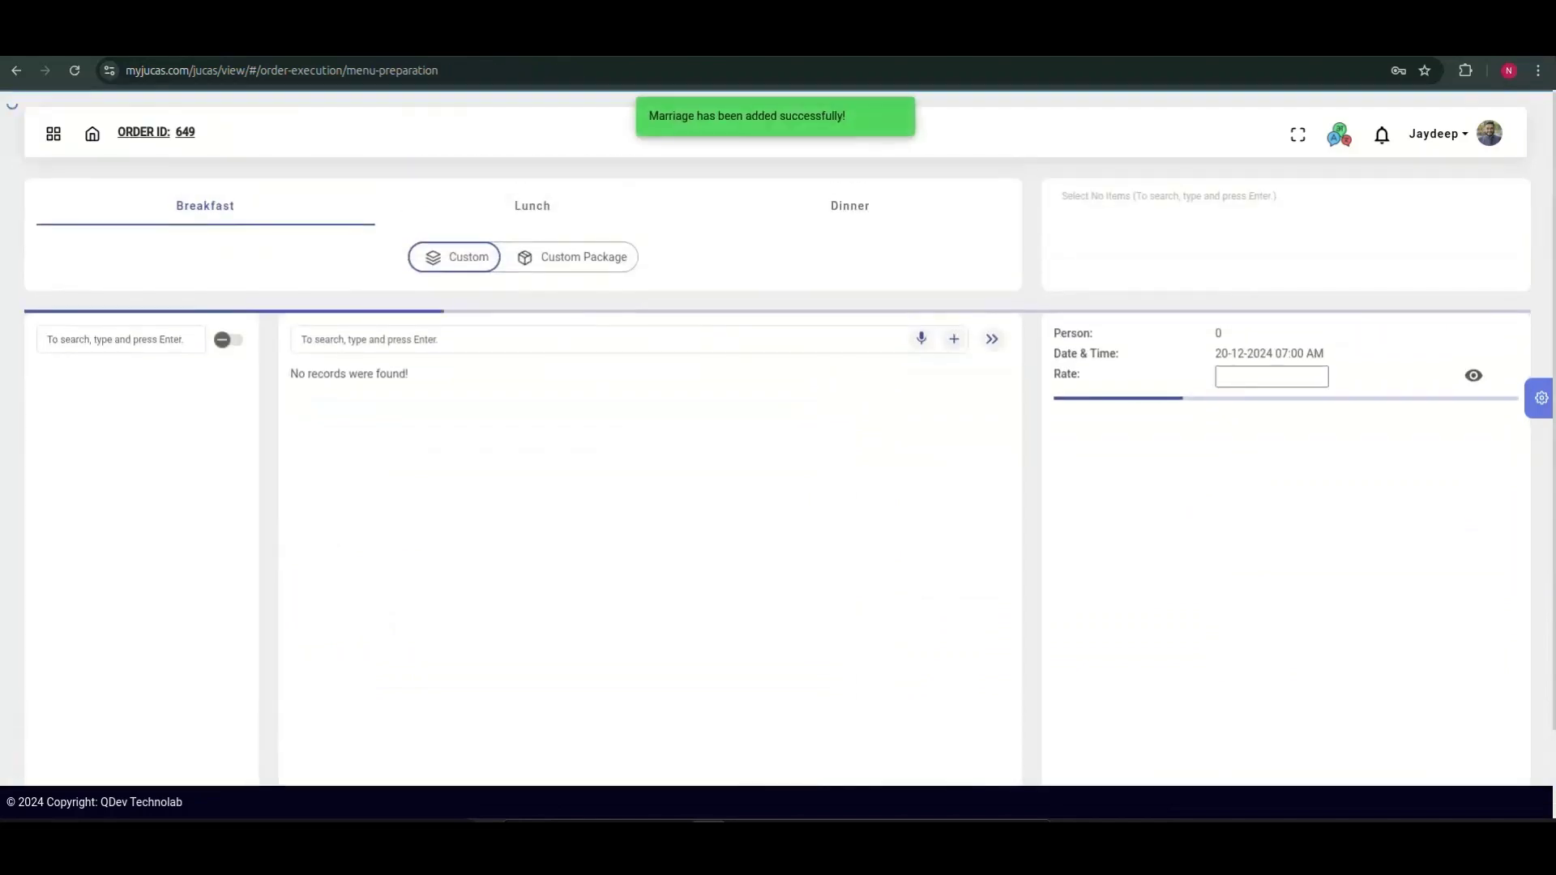
- Add Khakhra, Gathiya, Tea/ Coffee, Methi Na Thepla, Farali Chevdo, Papadi(T) and Cookies to the breakfast menu
left_click(372, 420)
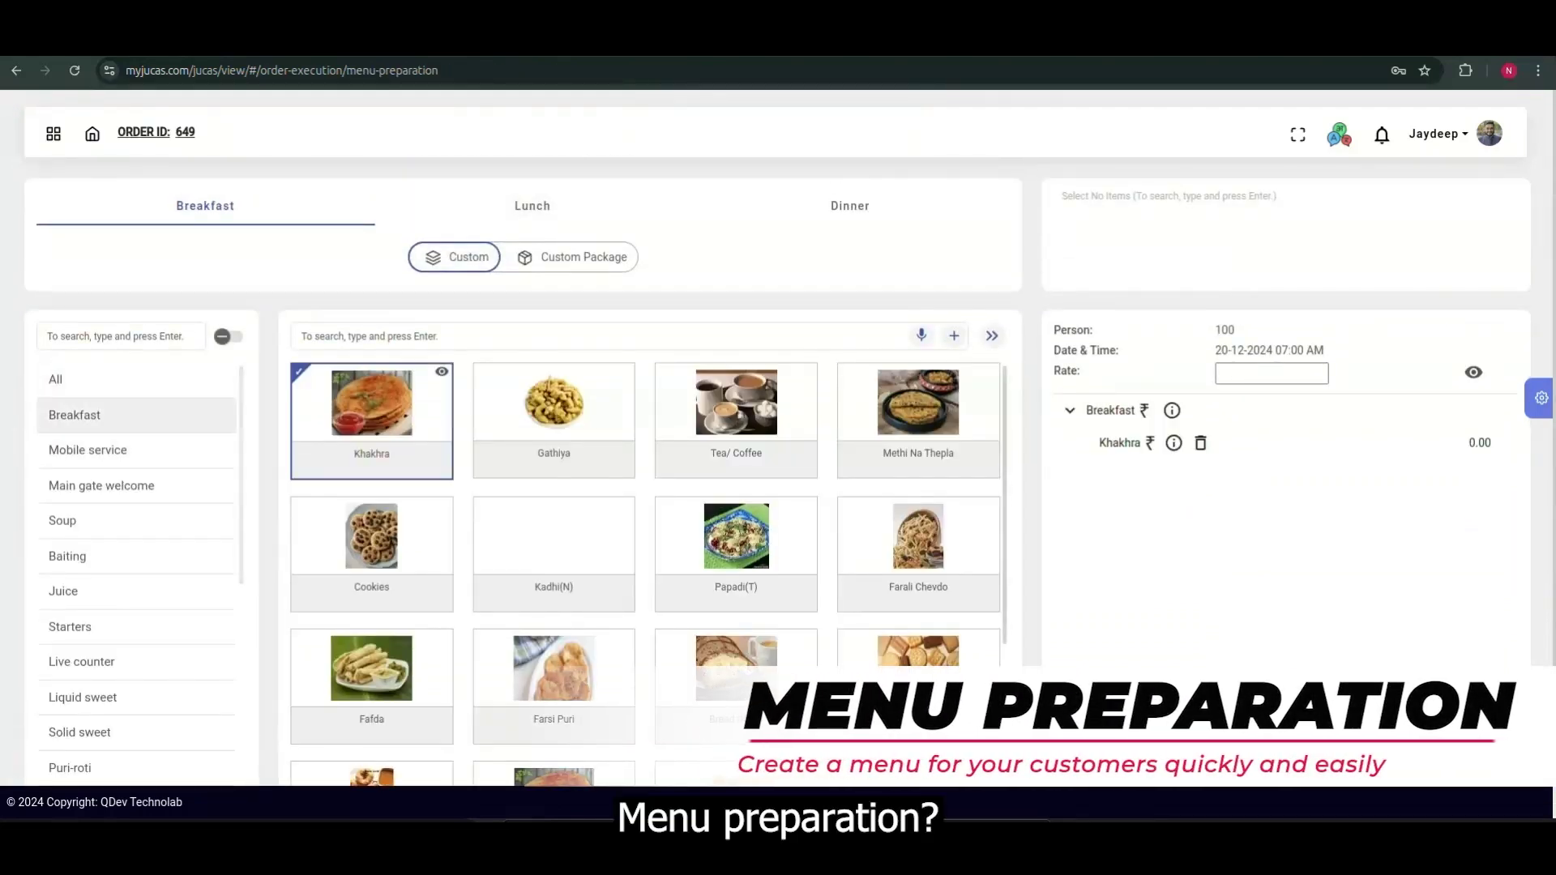
left_click(554, 420)
left_click(919, 543)
left_click(736, 543)
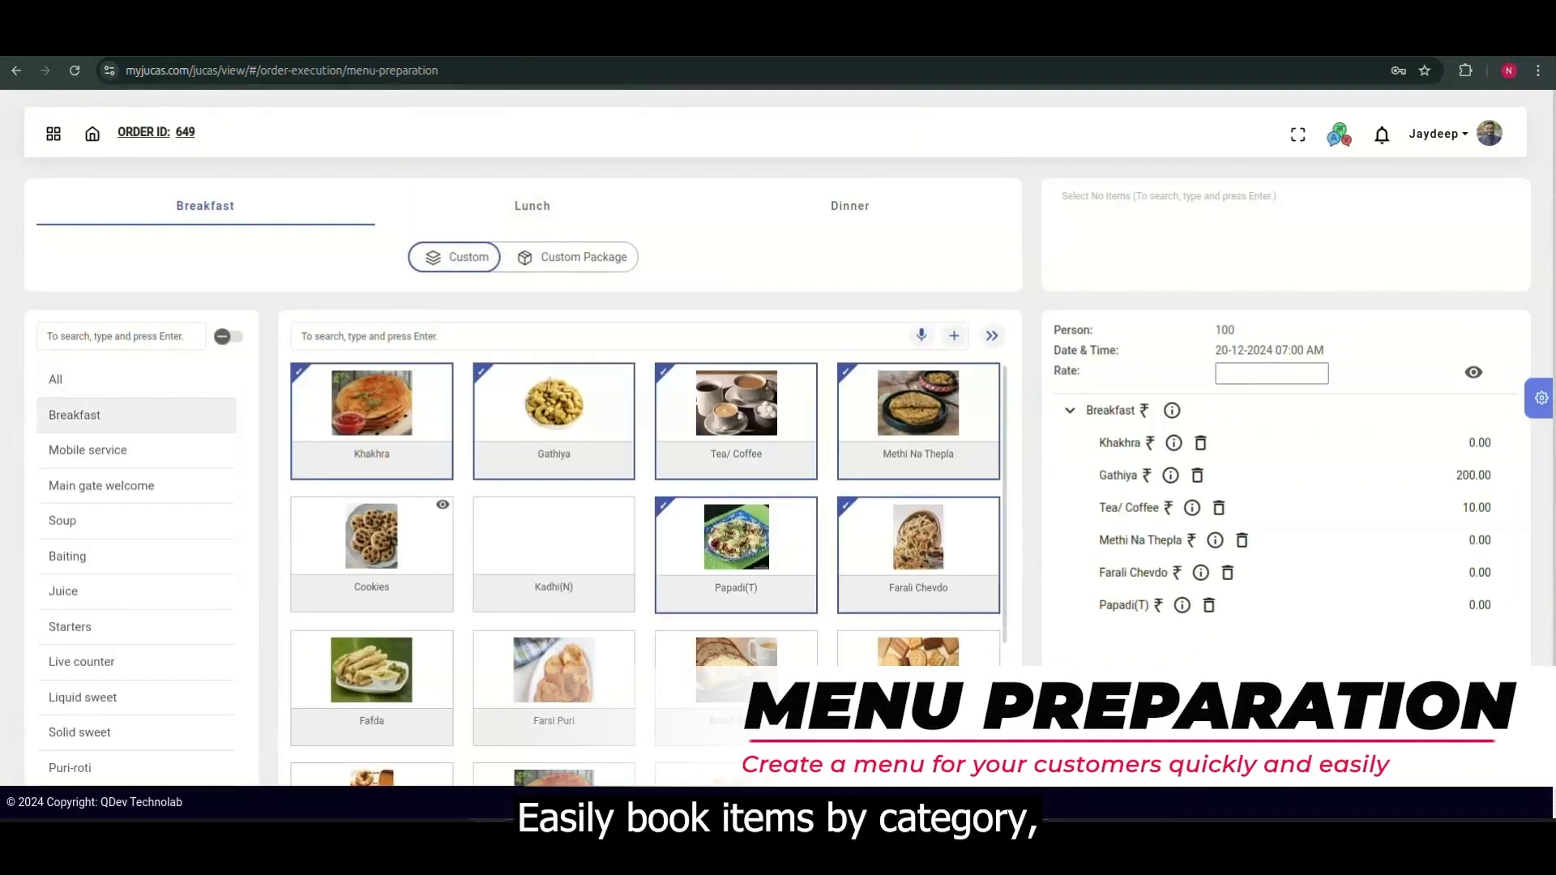
left_click(372, 543)
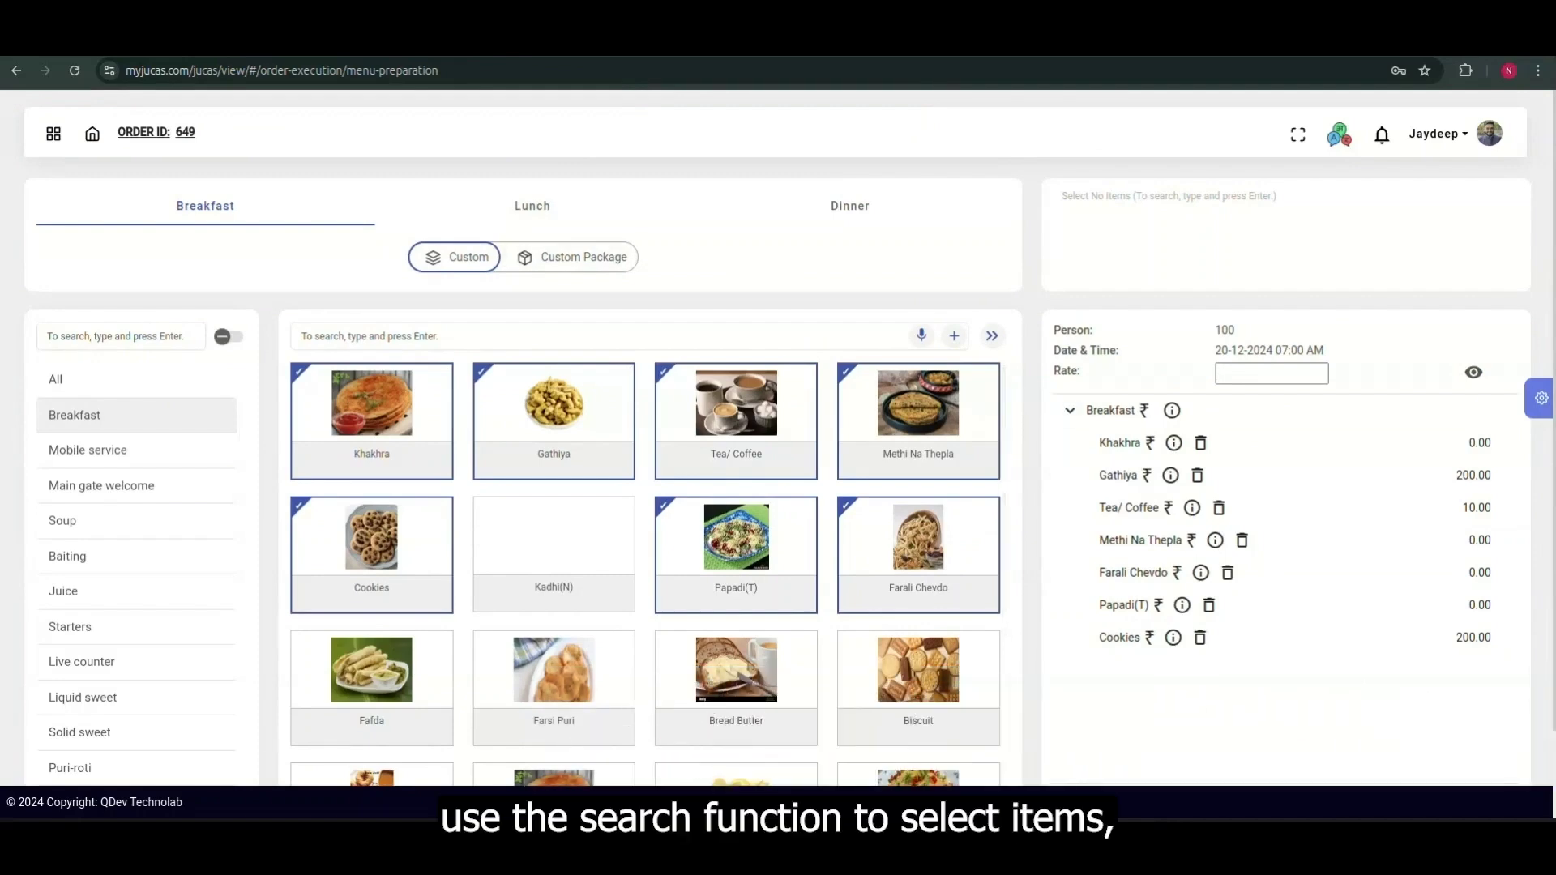
- Search the menu items for "bre", add Bread Butter to breakfast and save the breakfast menu
left_click(600, 337)
type("bre")
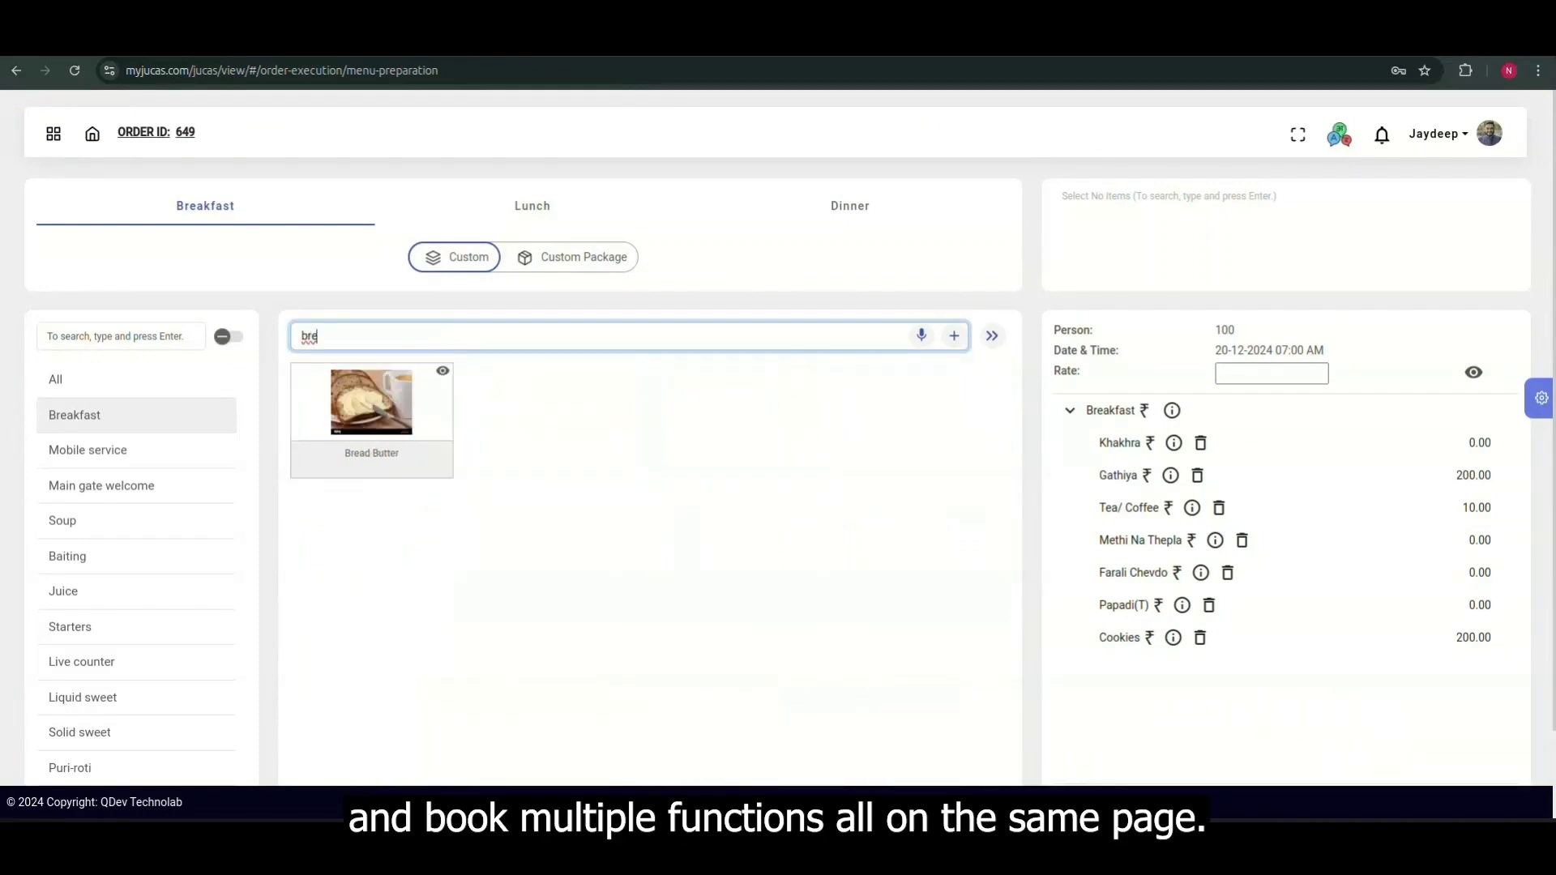
key("Return")
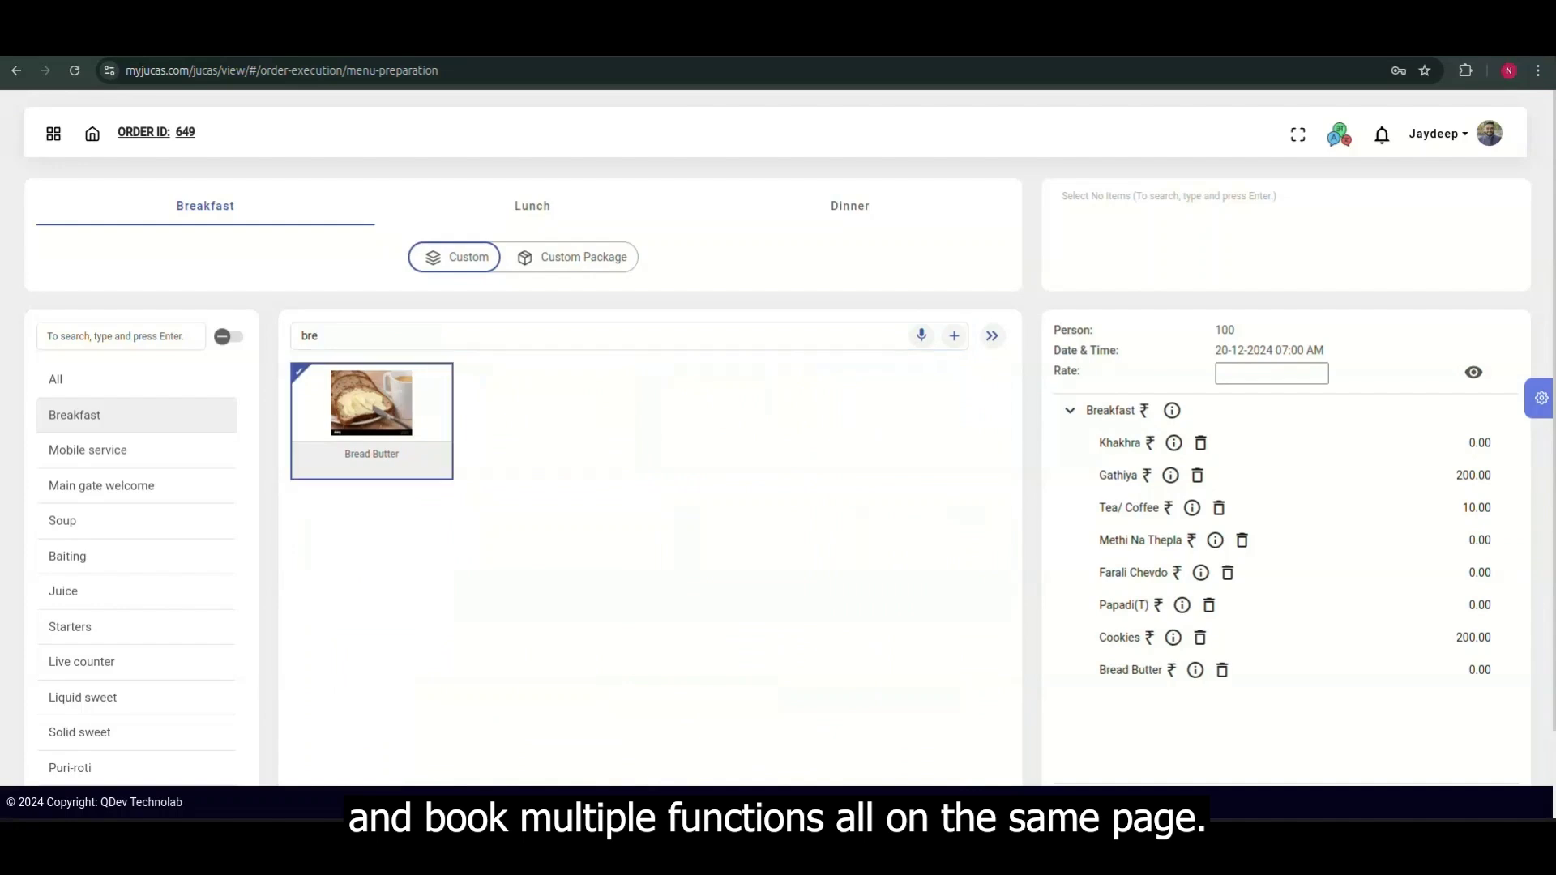
scroll(779, 471, "down", 1)
left_click(775, 748)
- Start the lunch menu with Maaza Bottle from Mobile service plus Cold Napkin and Pani Bottle from Main gate welcome
scroll(774, 748, "up", 1)
left_click(533, 206)
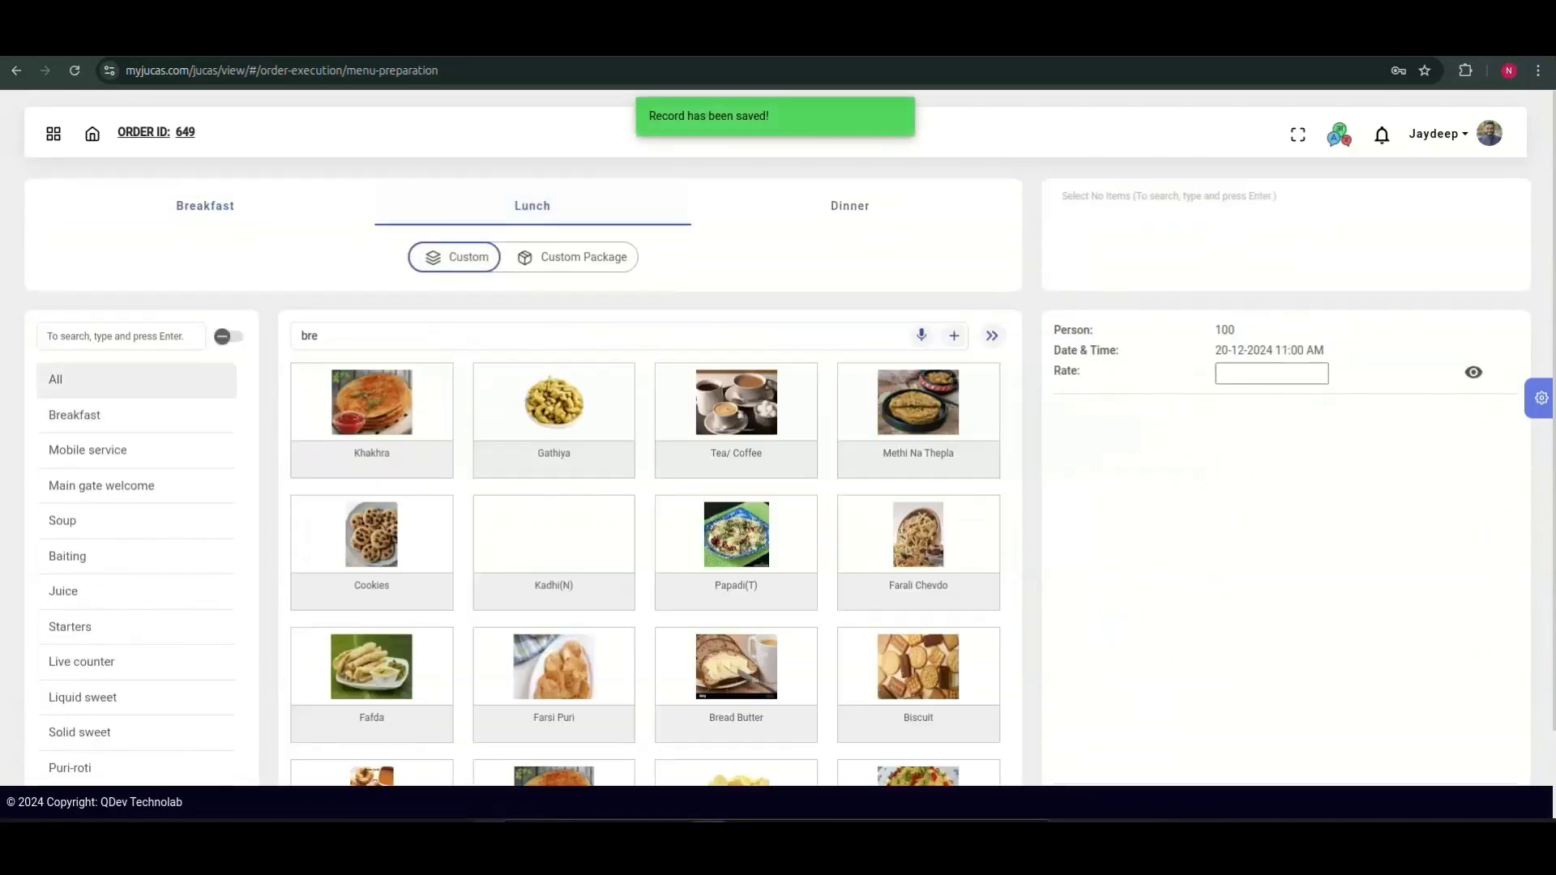
left_click(87, 450)
left_click(371, 405)
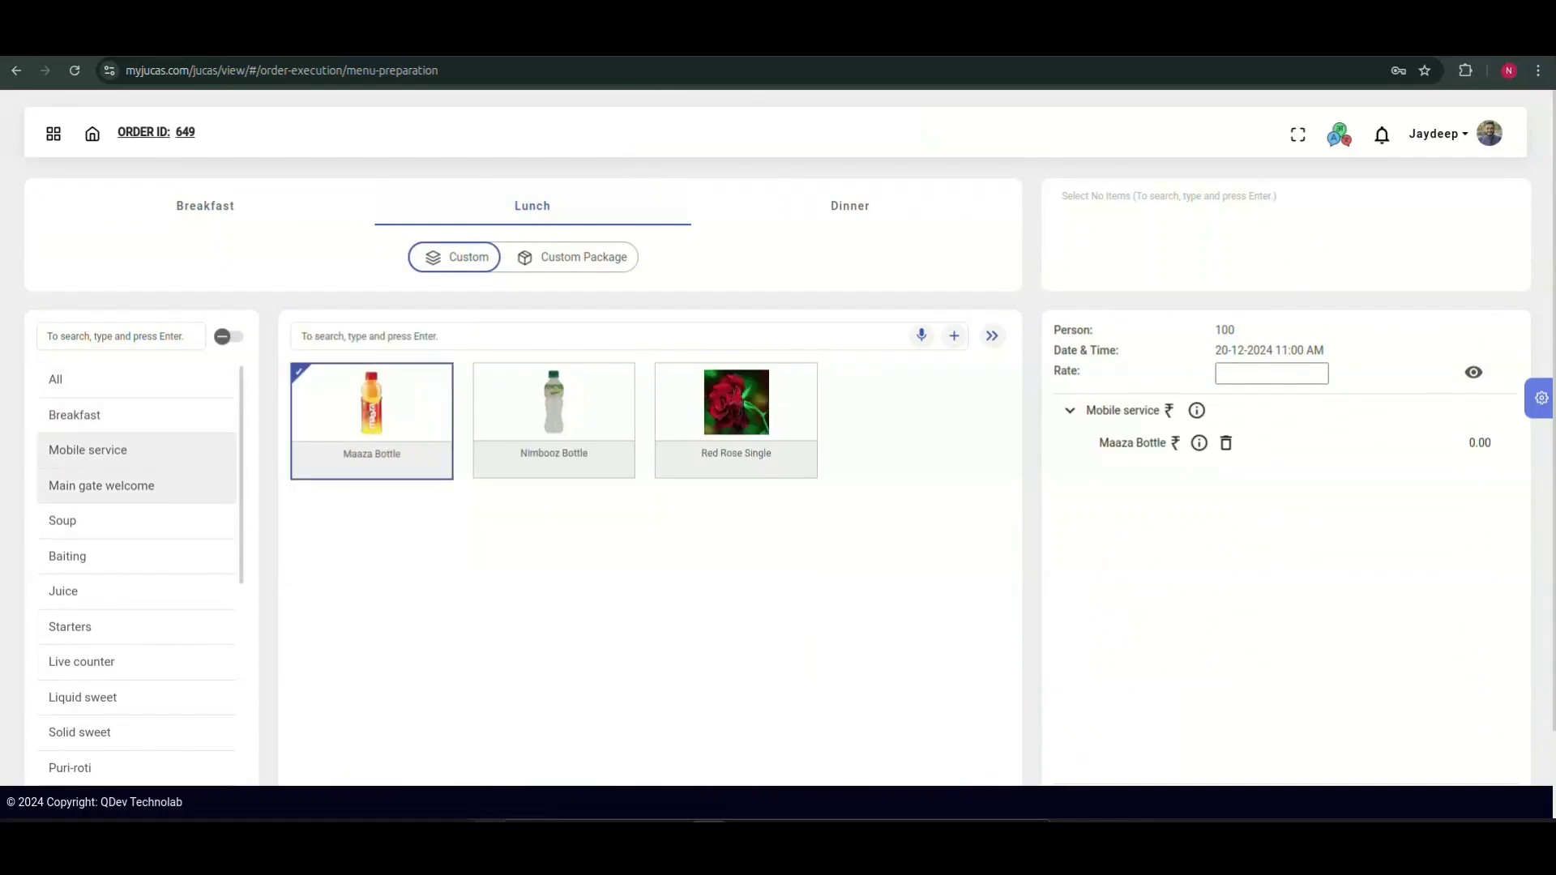
left_click(101, 485)
left_click(371, 406)
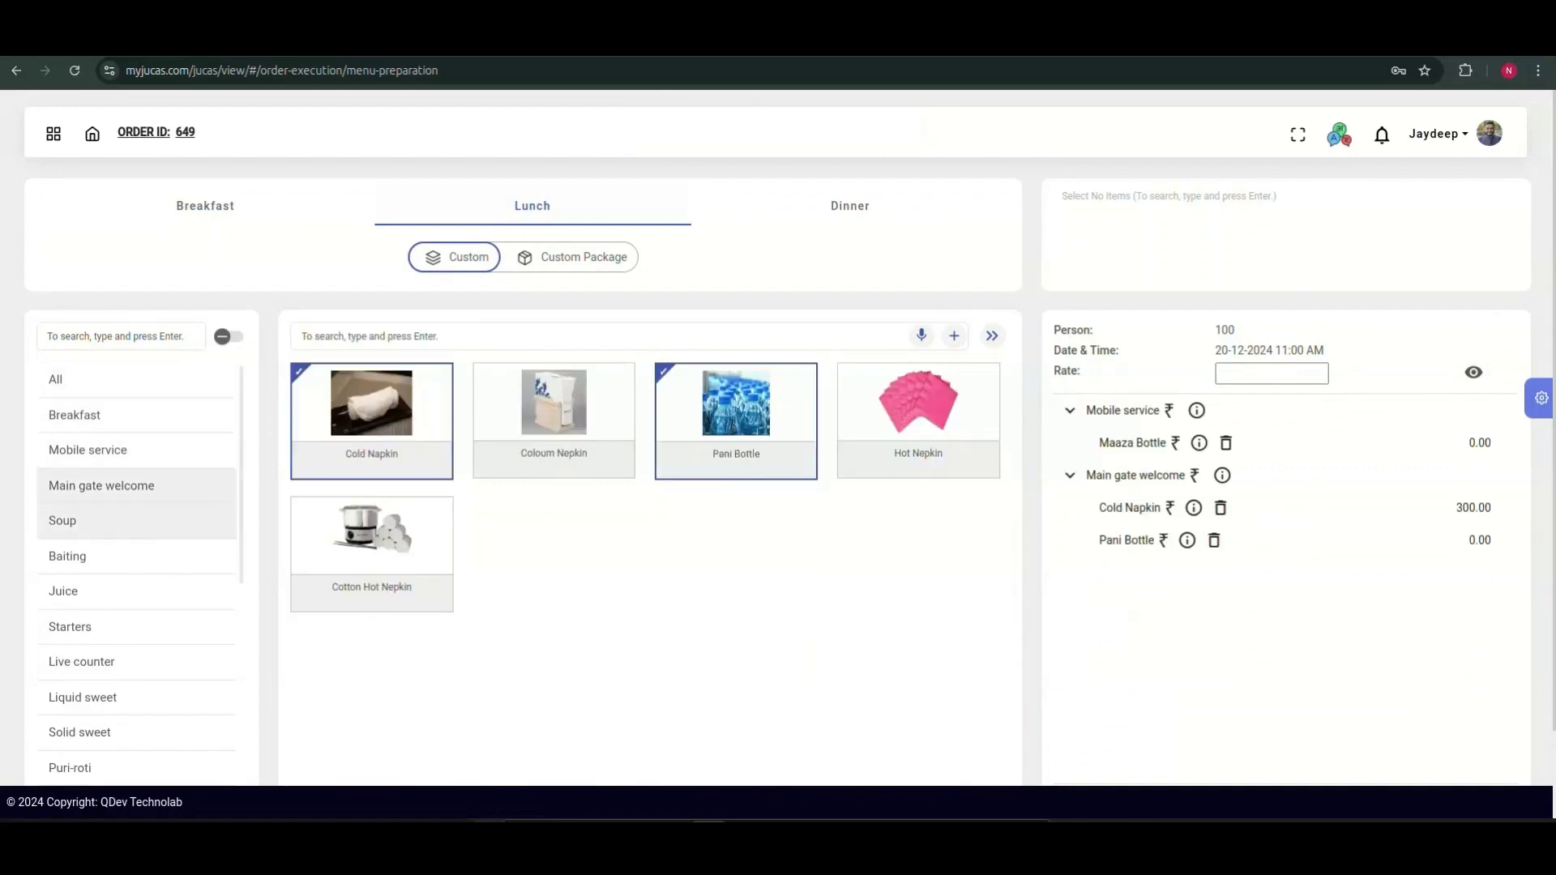
- Add Broccoli Almond Soup and Cheese Corn Tomato Soup, plus Corn Tikki and Cheese Boll from Baiting, to lunch
left_click(63, 520)
left_click(553, 405)
left_click(371, 405)
left_click(67, 556)
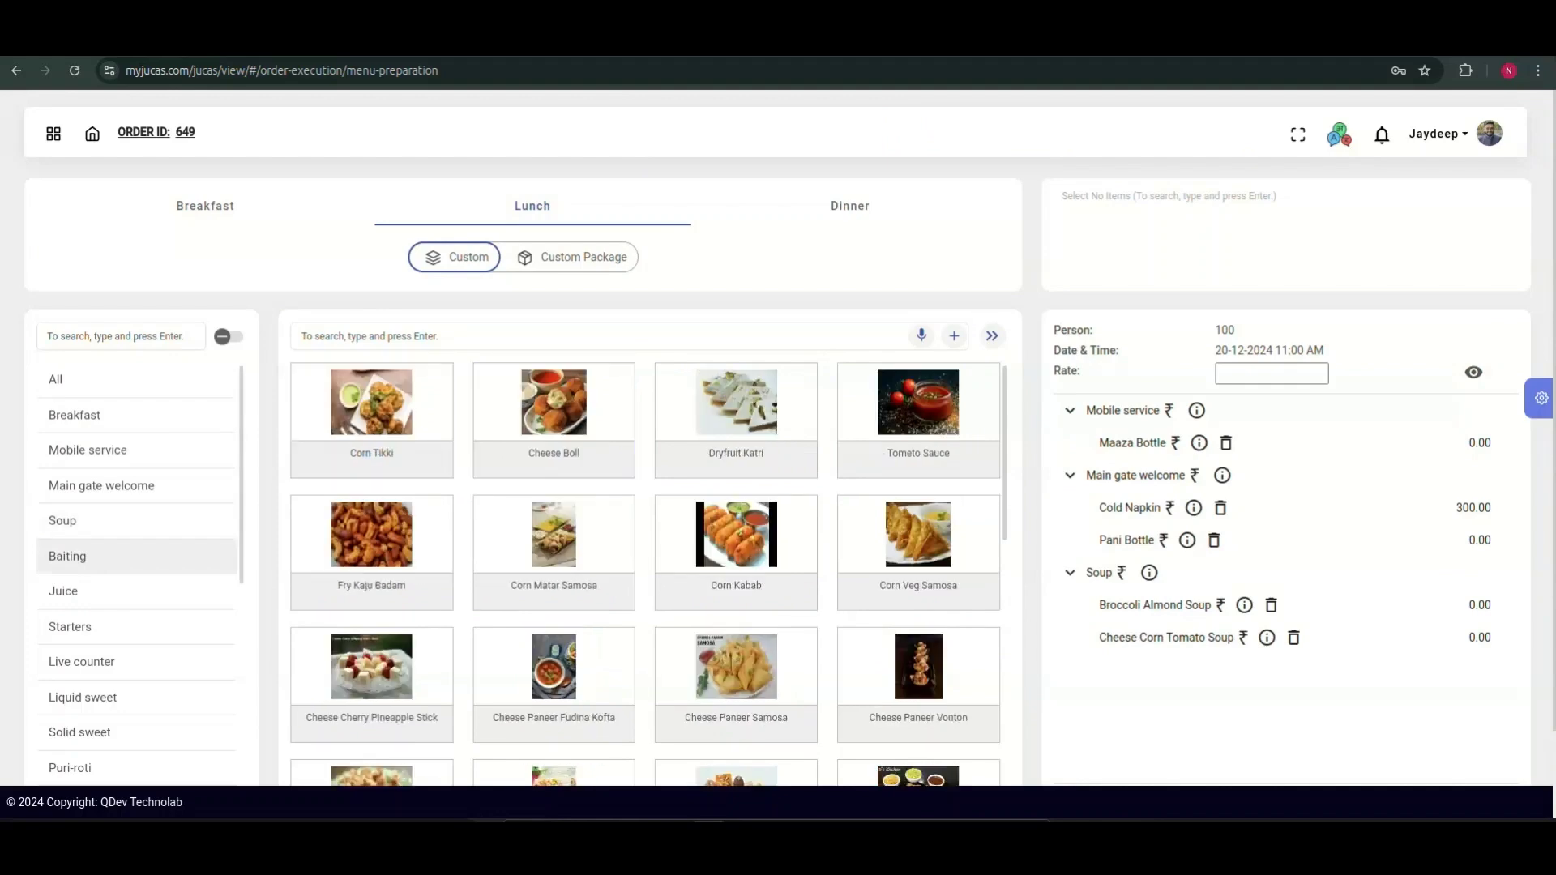
left_click(371, 405)
left_click(554, 406)
- Add the juices Kiwi Coolar and Paina Orange Juice and the starters French Fries and Crispy Cottage Cheese With Craking Spinach(O) to lunch
left_click(64, 591)
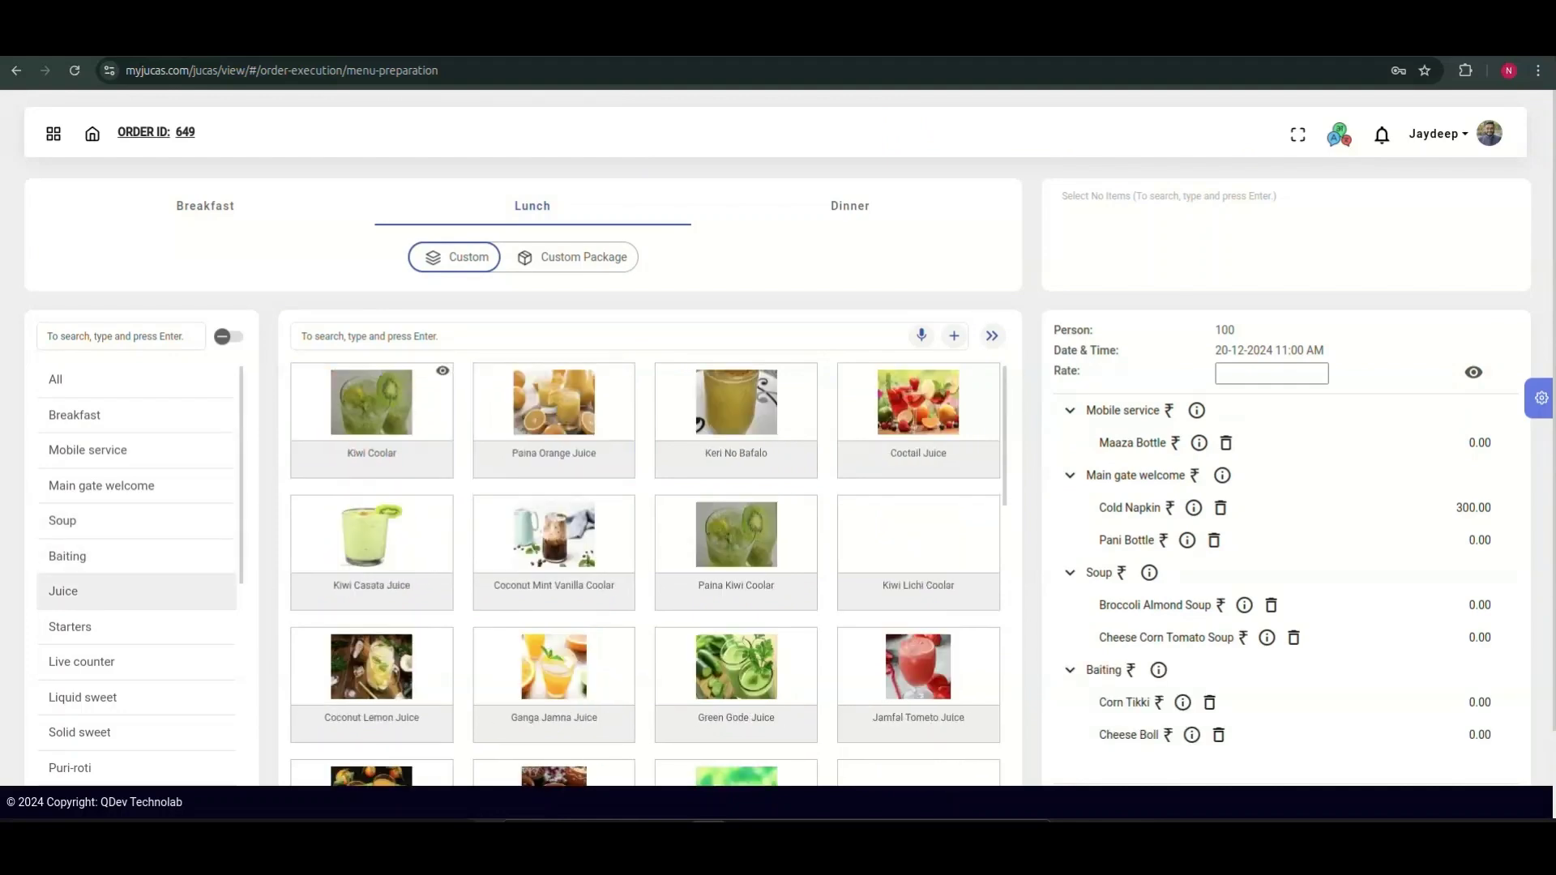
left_click(371, 406)
left_click(553, 405)
left_click(69, 627)
left_click(371, 406)
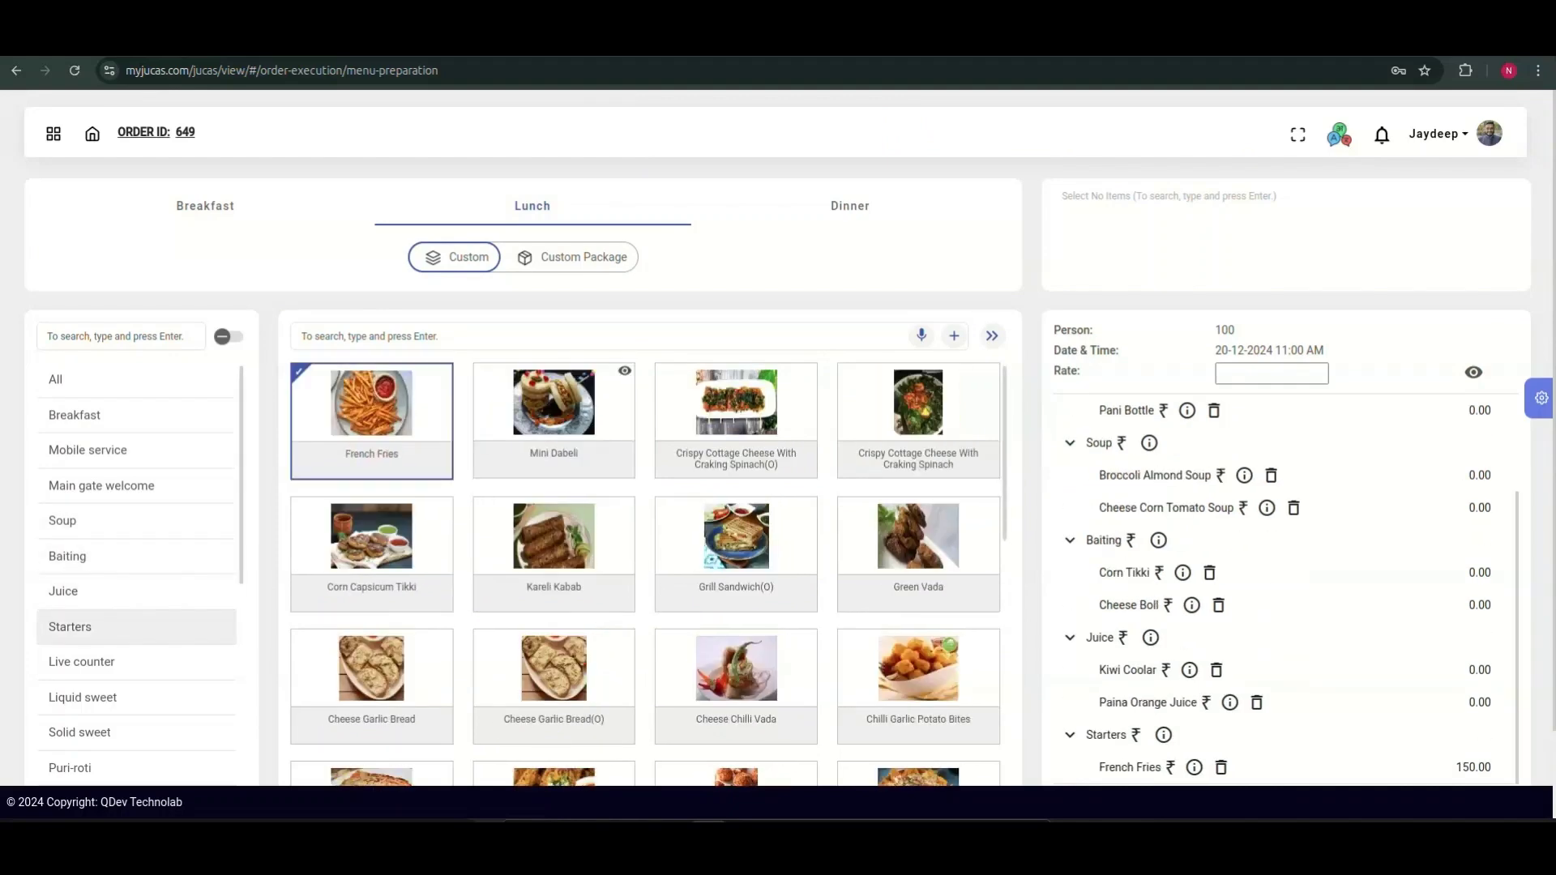
left_click(736, 405)
- Add Chhole Tikki and Live Bhajiya from the Live counter category to the lunch menu
left_click(82, 662)
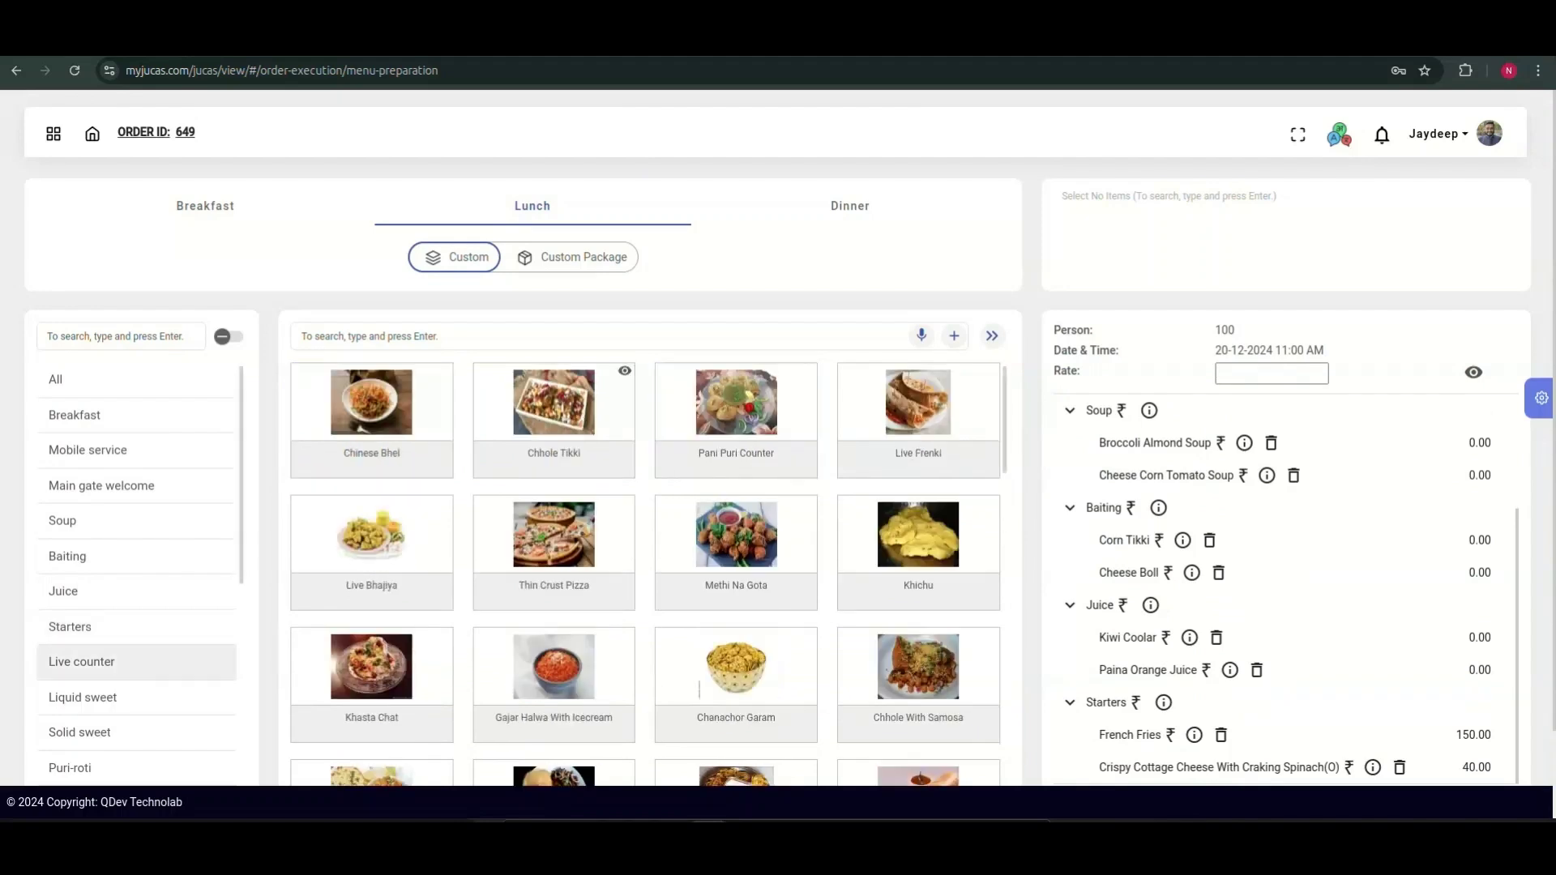
left_click(554, 406)
left_click(554, 537)
left_click(554, 537)
left_click(372, 536)
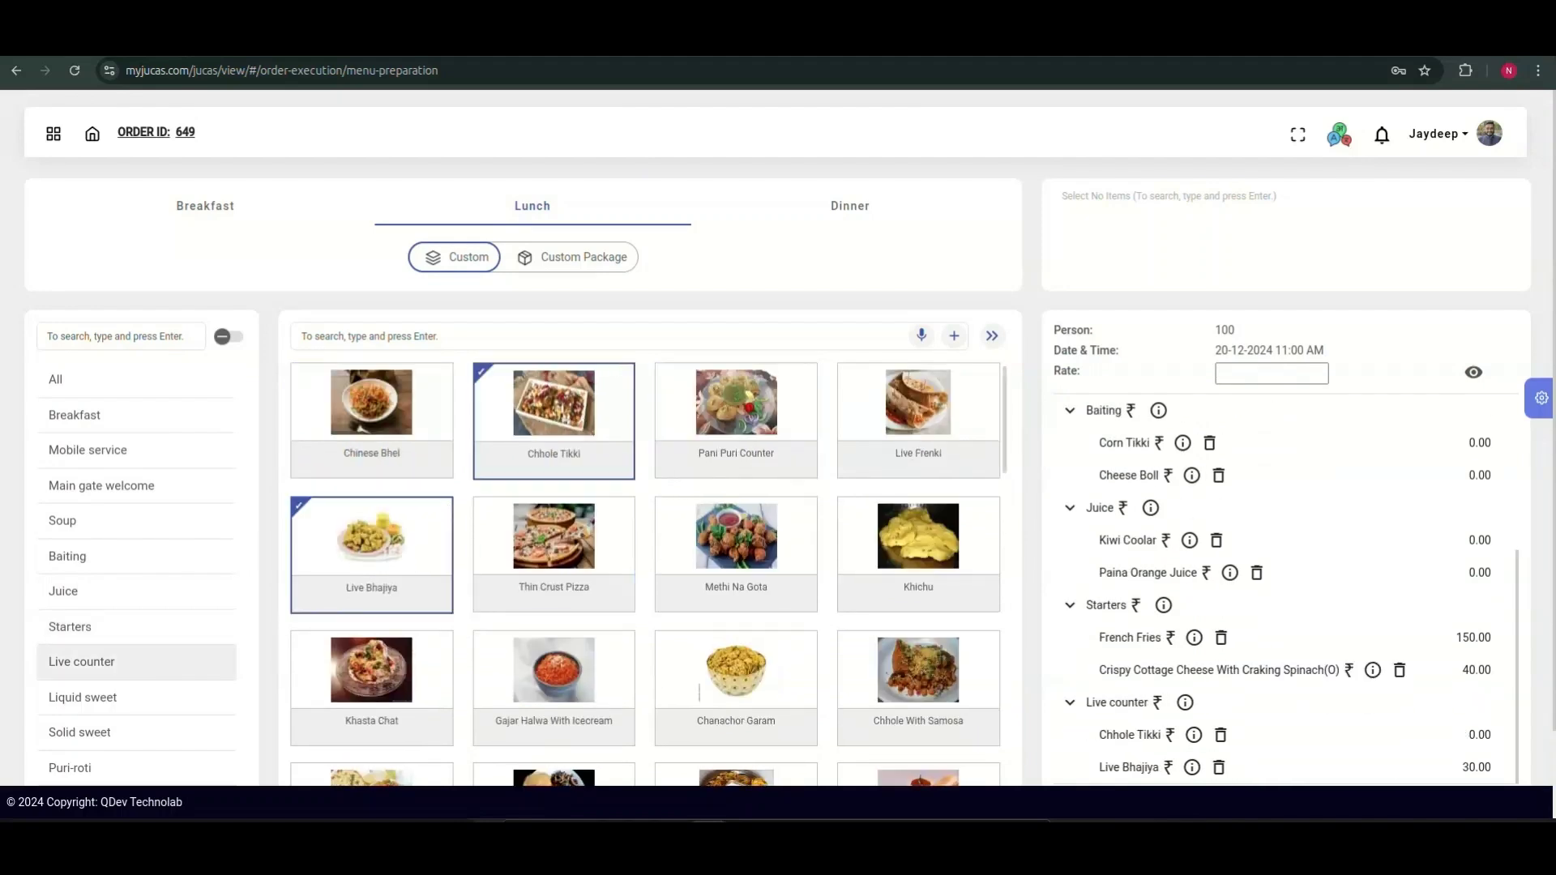
- Add further lunch items such as Punjabi Samosa, Mix Veg, Dal Fry and Rice, plus Green Chatni and Red Chatni, and save the lunch menu
left_click(83, 697)
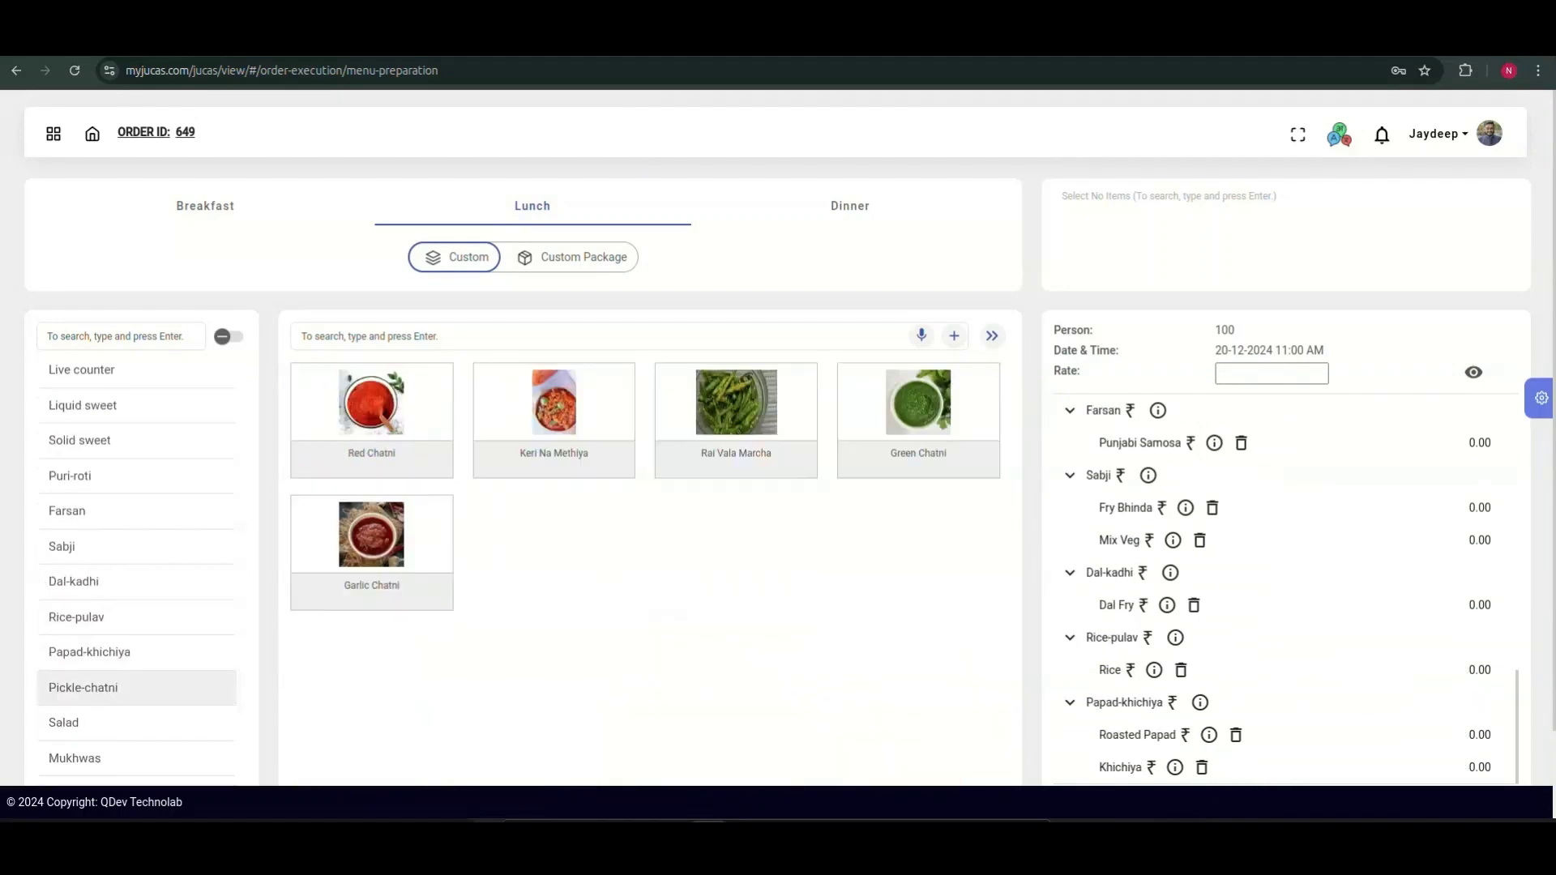
left_click(918, 406)
left_click(371, 405)
scroll(371, 406, "down", 2)
left_click(777, 752)
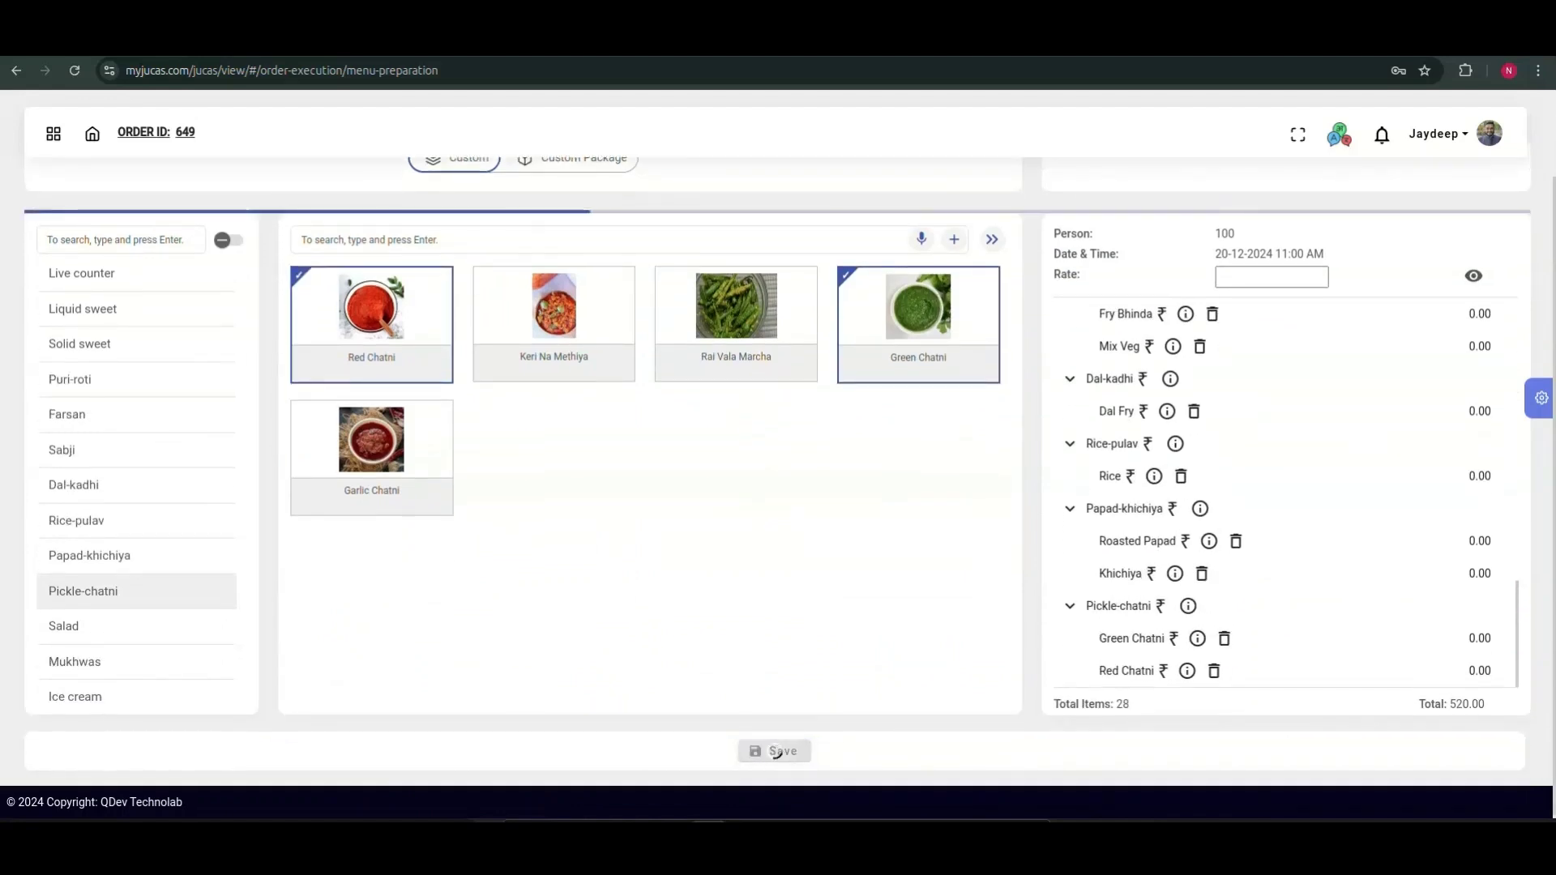
- Start the dinner menu with Nimbooz Bottle from Mobile service and Pani Bottle from Main gate welcome
left_click(851, 206)
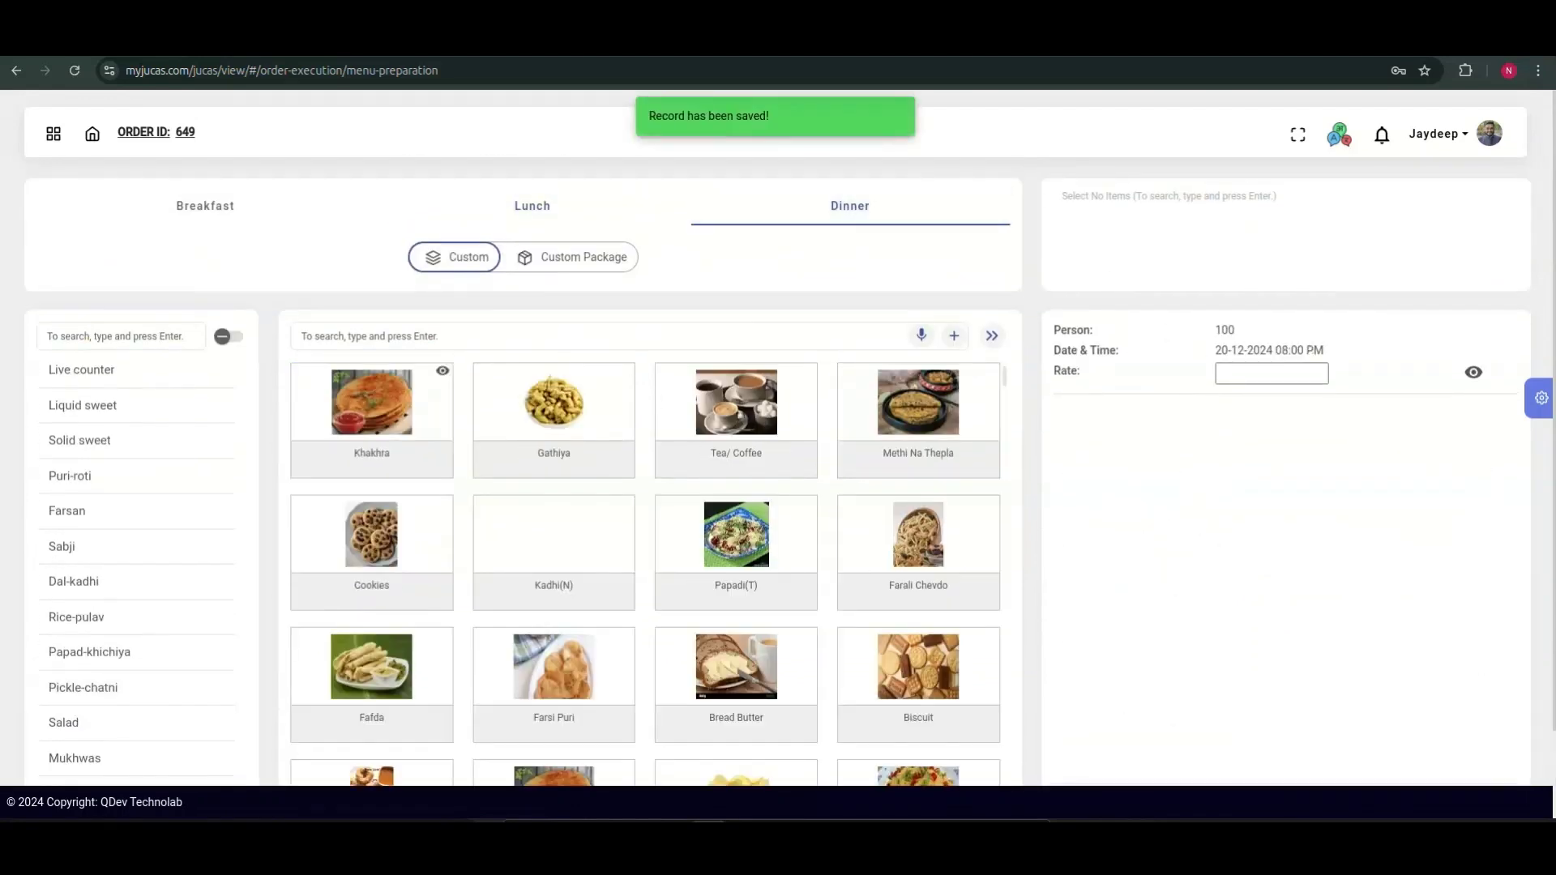
scroll(136, 419, "up", 3)
left_click(136, 450)
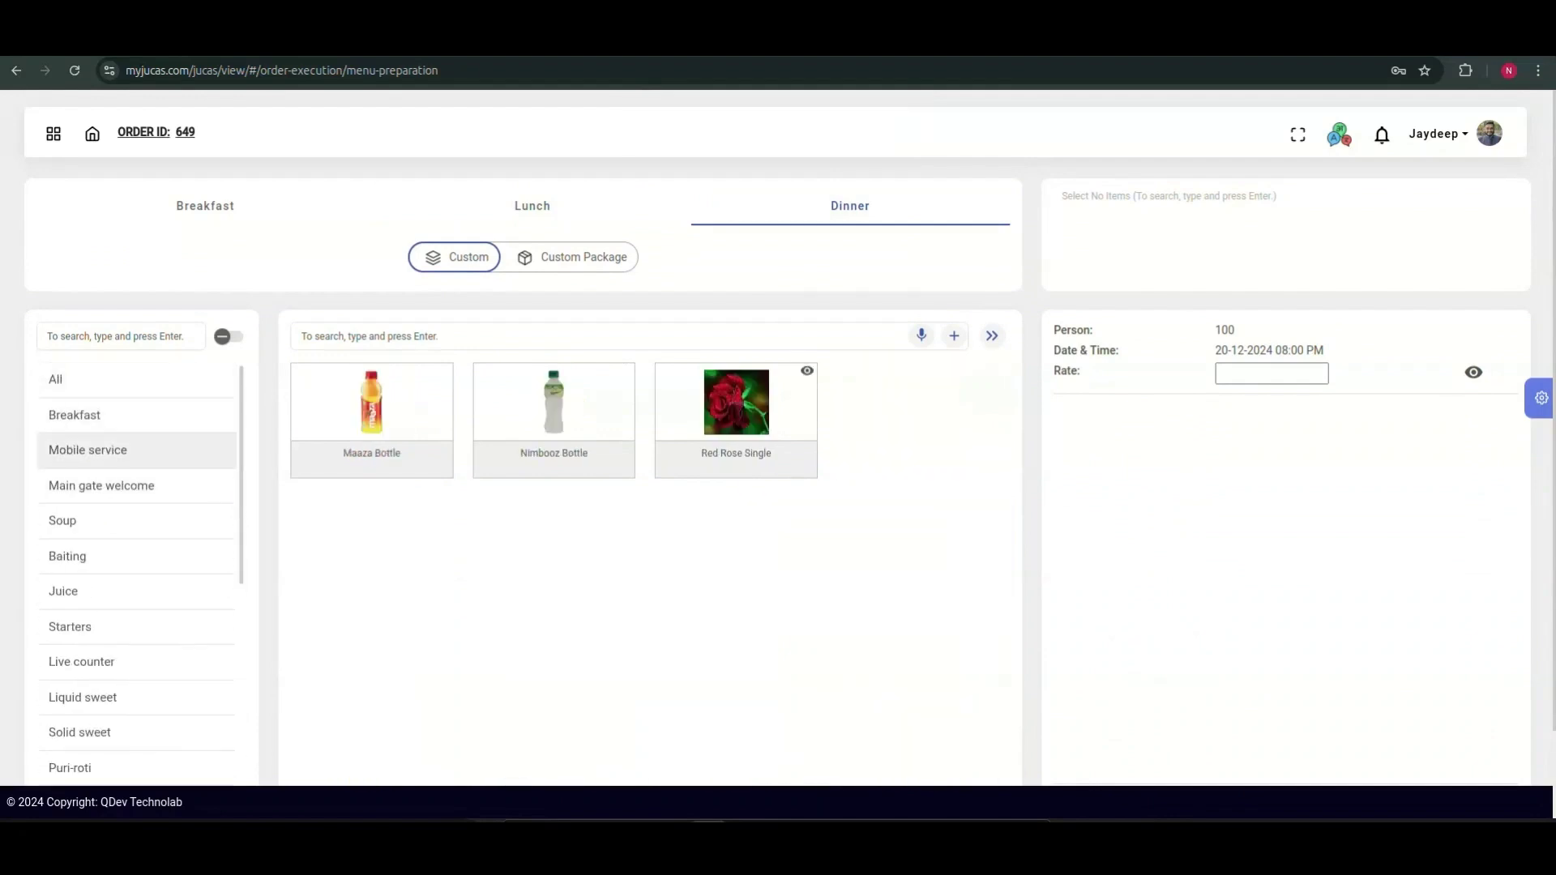
left_click(101, 486)
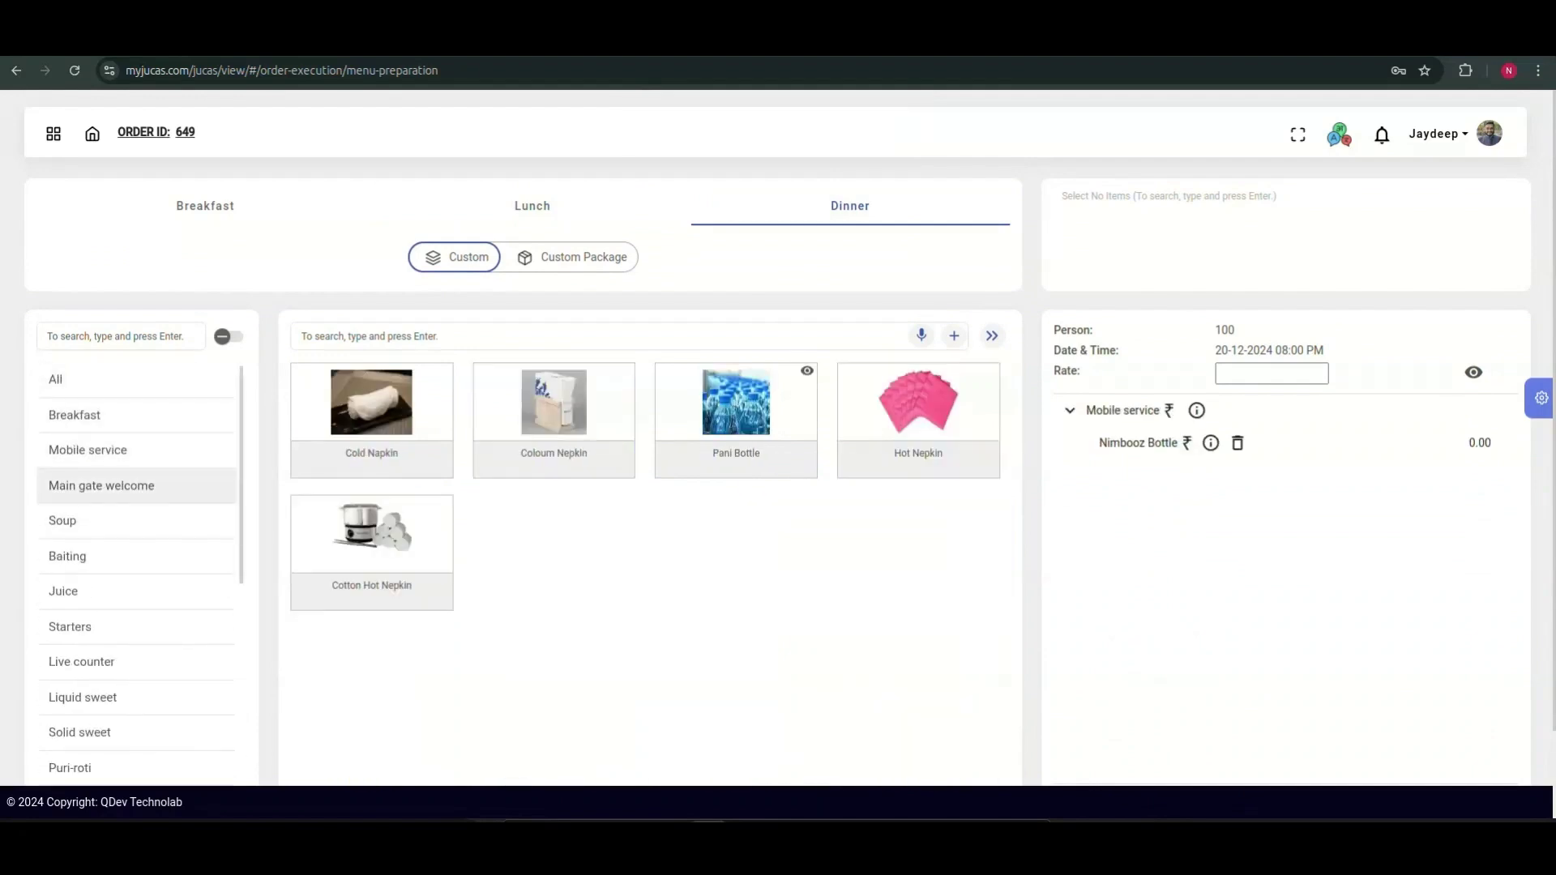
left_click(736, 421)
- Add Green Piece Celery Soup and Tomato Soup, plus Cheese Boll and Fry Kaju Badam from Baiting, to dinner
left_click(62, 520)
left_click(736, 535)
left_click(736, 667)
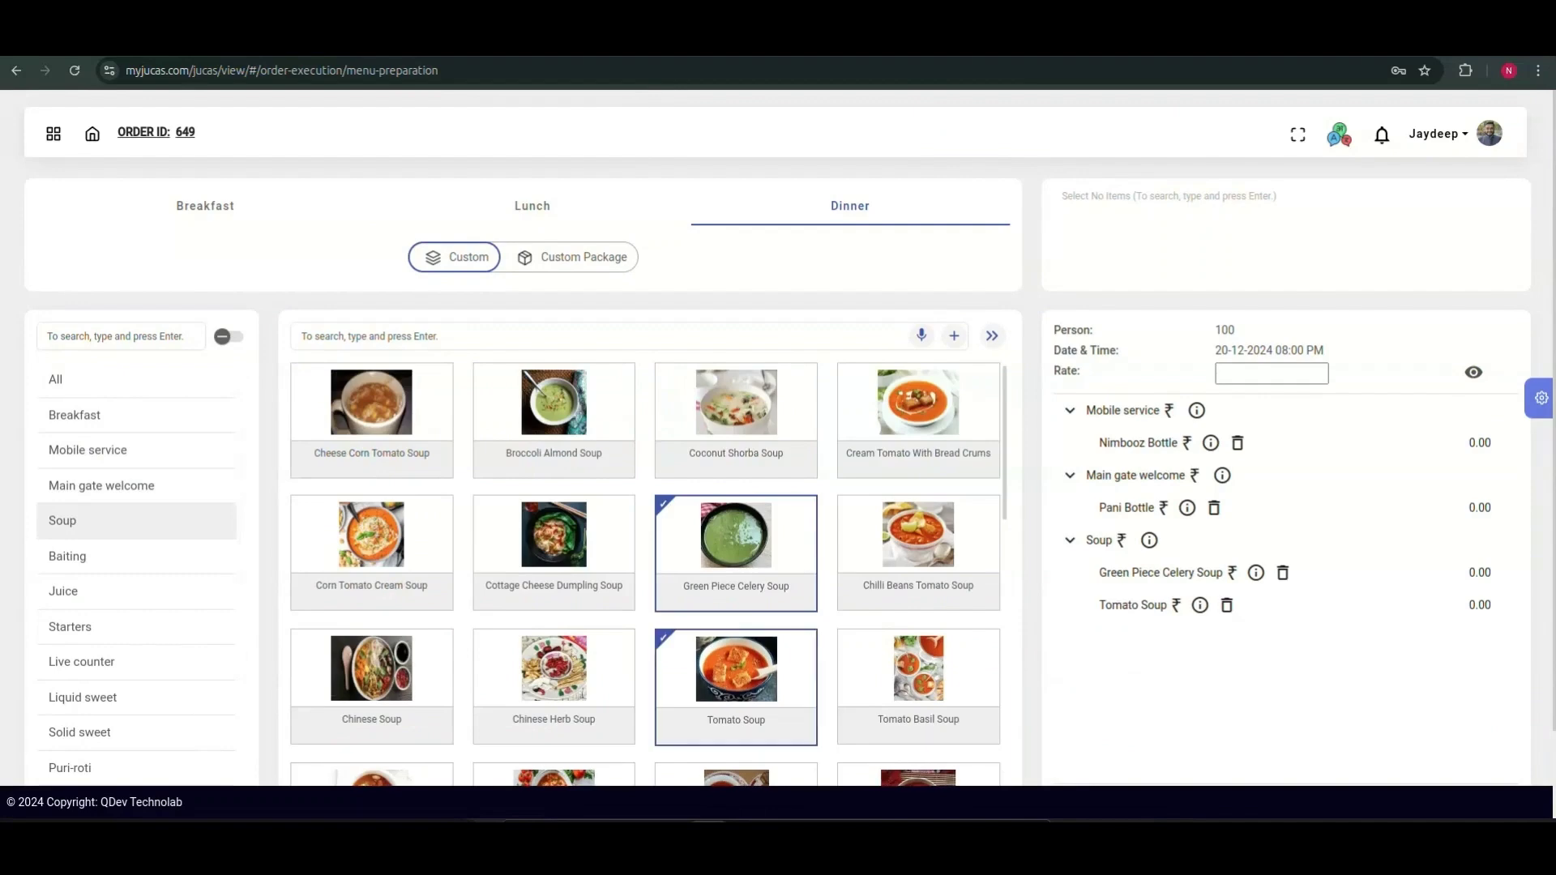
left_click(68, 557)
left_click(554, 403)
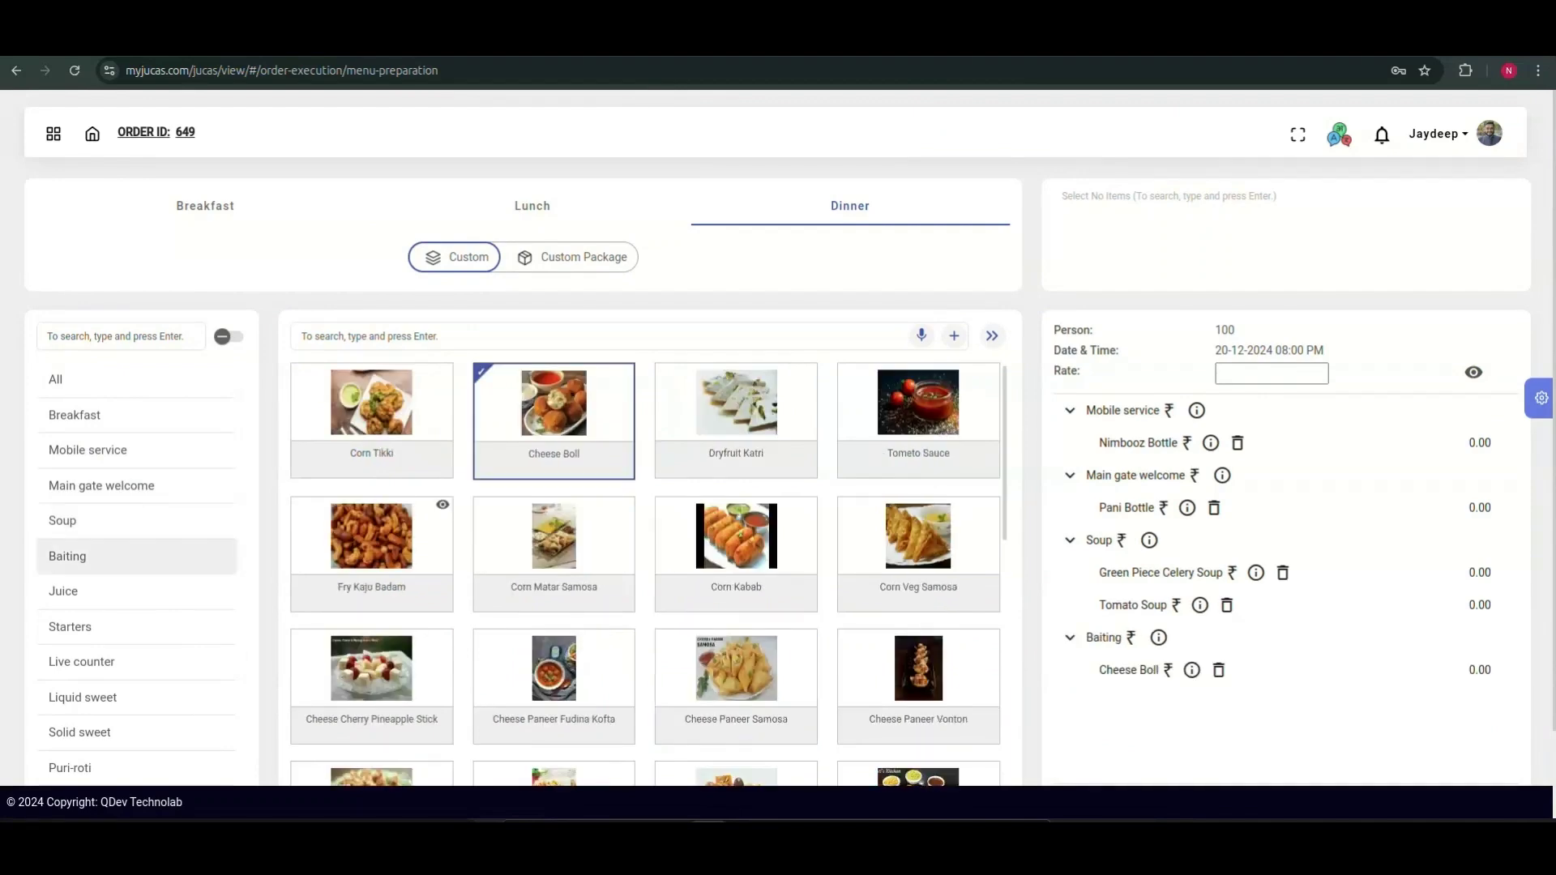
left_click(371, 535)
- Add Paina Kiwi Coolar, Grill Sandwich(O), Thin Crust Pizza, Chanachor Garam, Gajar Halwa With Icecream, Strawberry Basudi, Mohanthal, Fulka Roti and Tanduri Roti to dinner
left_click(63, 591)
left_click(736, 535)
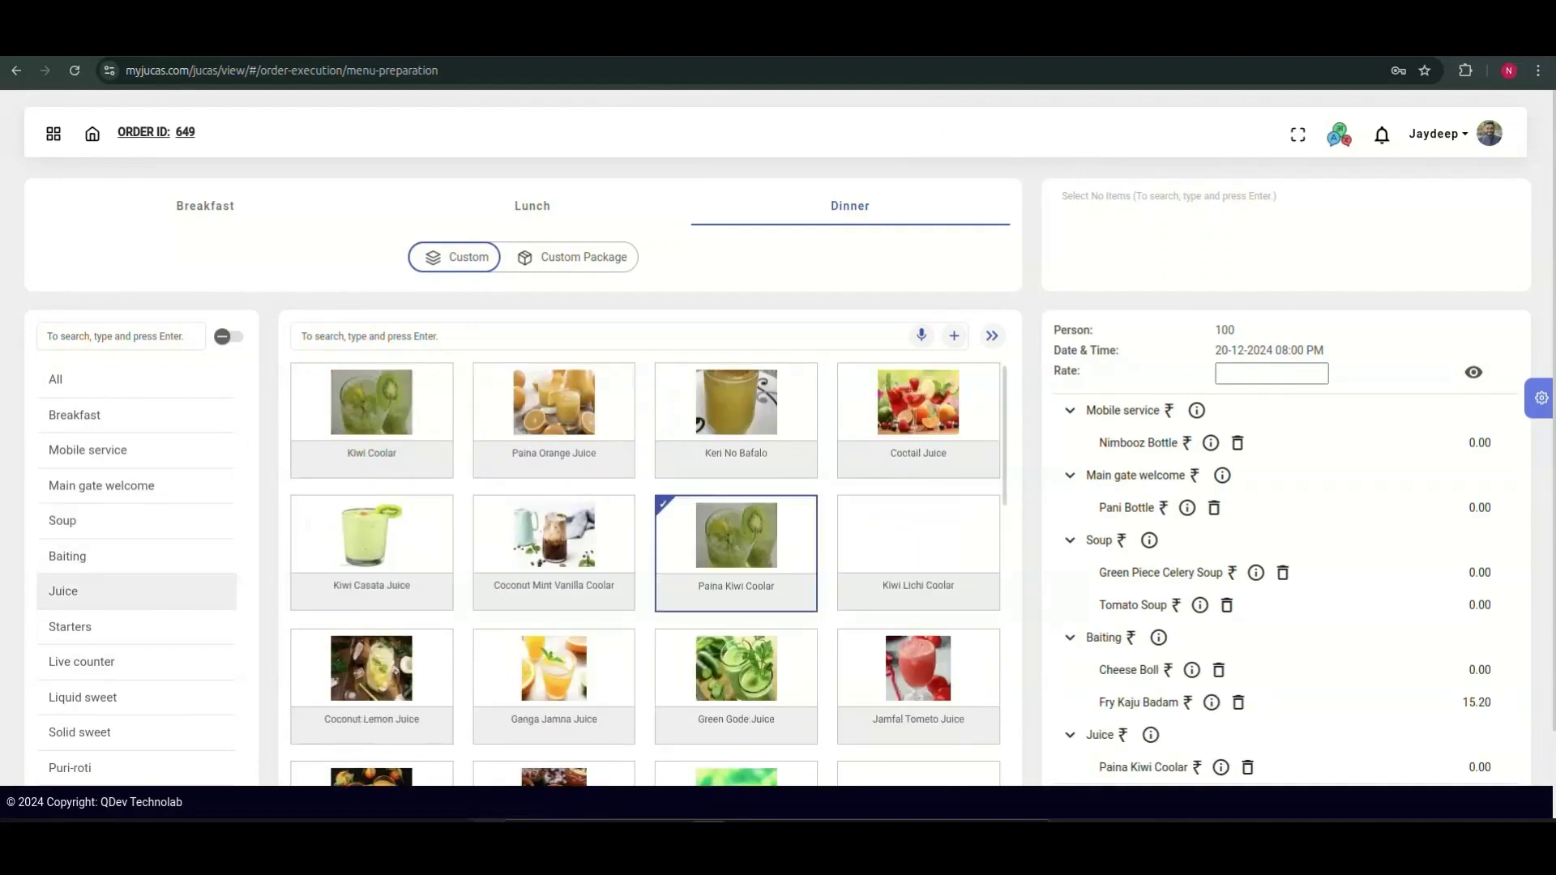
left_click(69, 627)
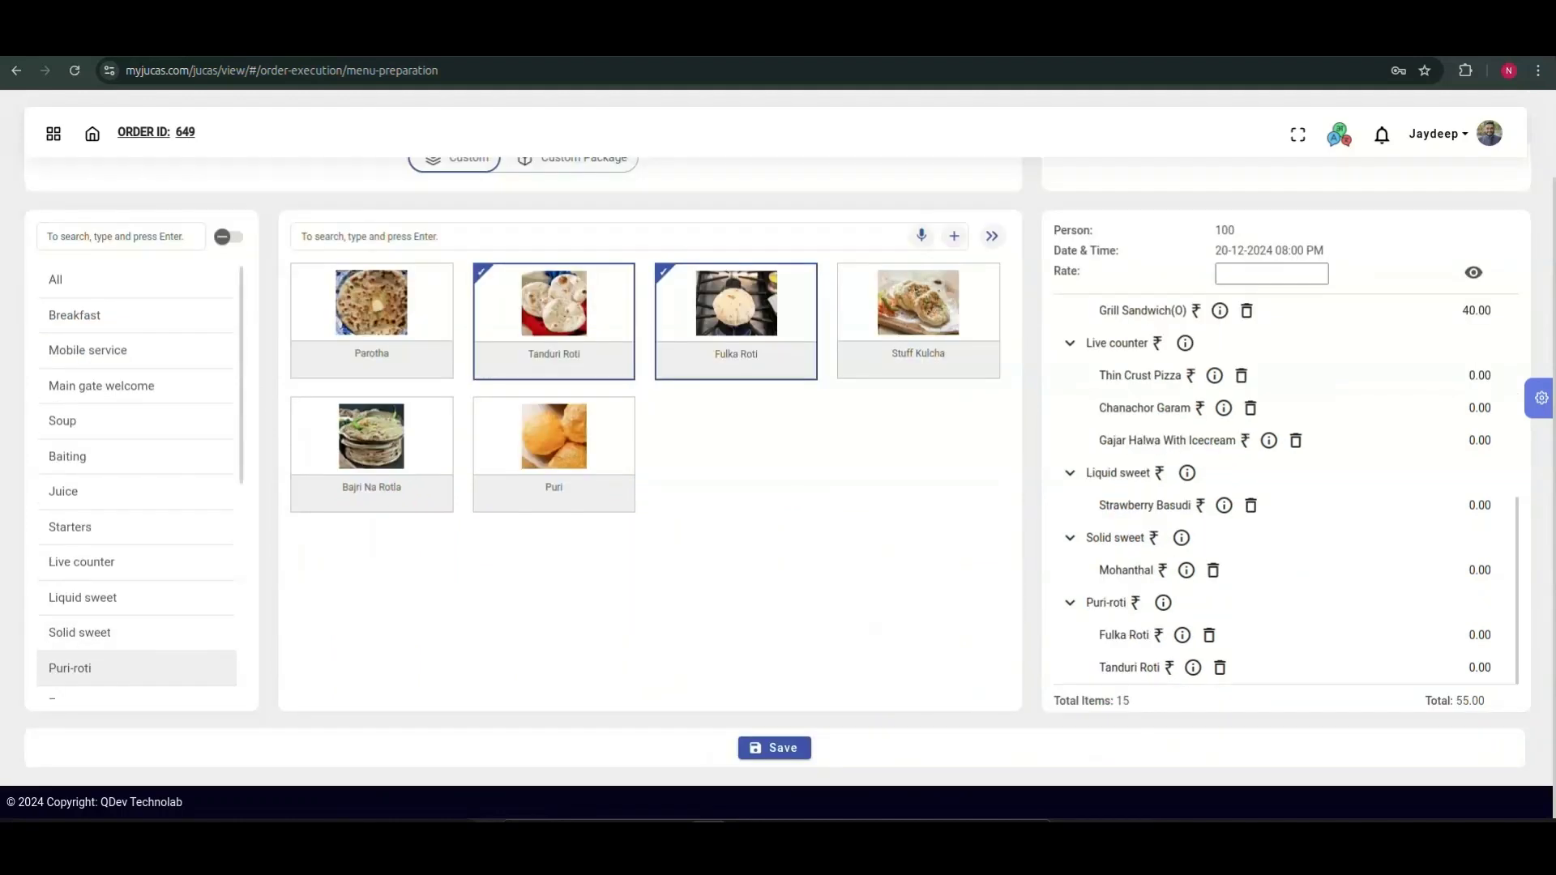
- Add Punjabi Samosa, Fry Bhinda, Hot Garlic Paneer, Dal Fry, Jira Rice, Roasted Papad and Red, Green and Garlic Chatni to dinner, and save
scroll(136, 632, "down", 3)
left_click(66, 508)
left_click(554, 308)
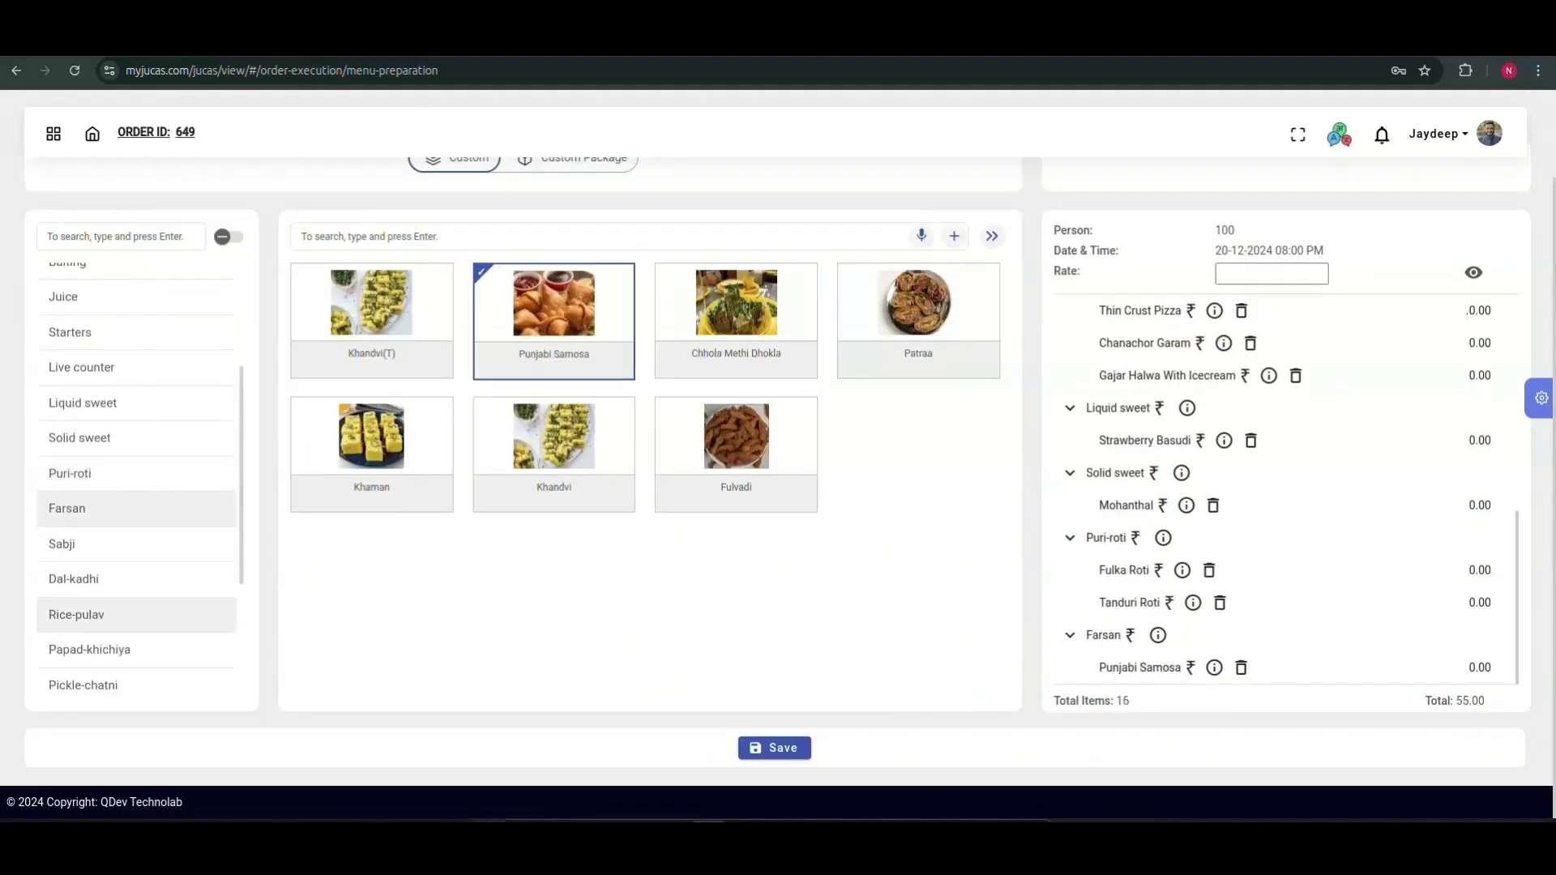
left_click(62, 544)
left_click(372, 320)
left_click(554, 584)
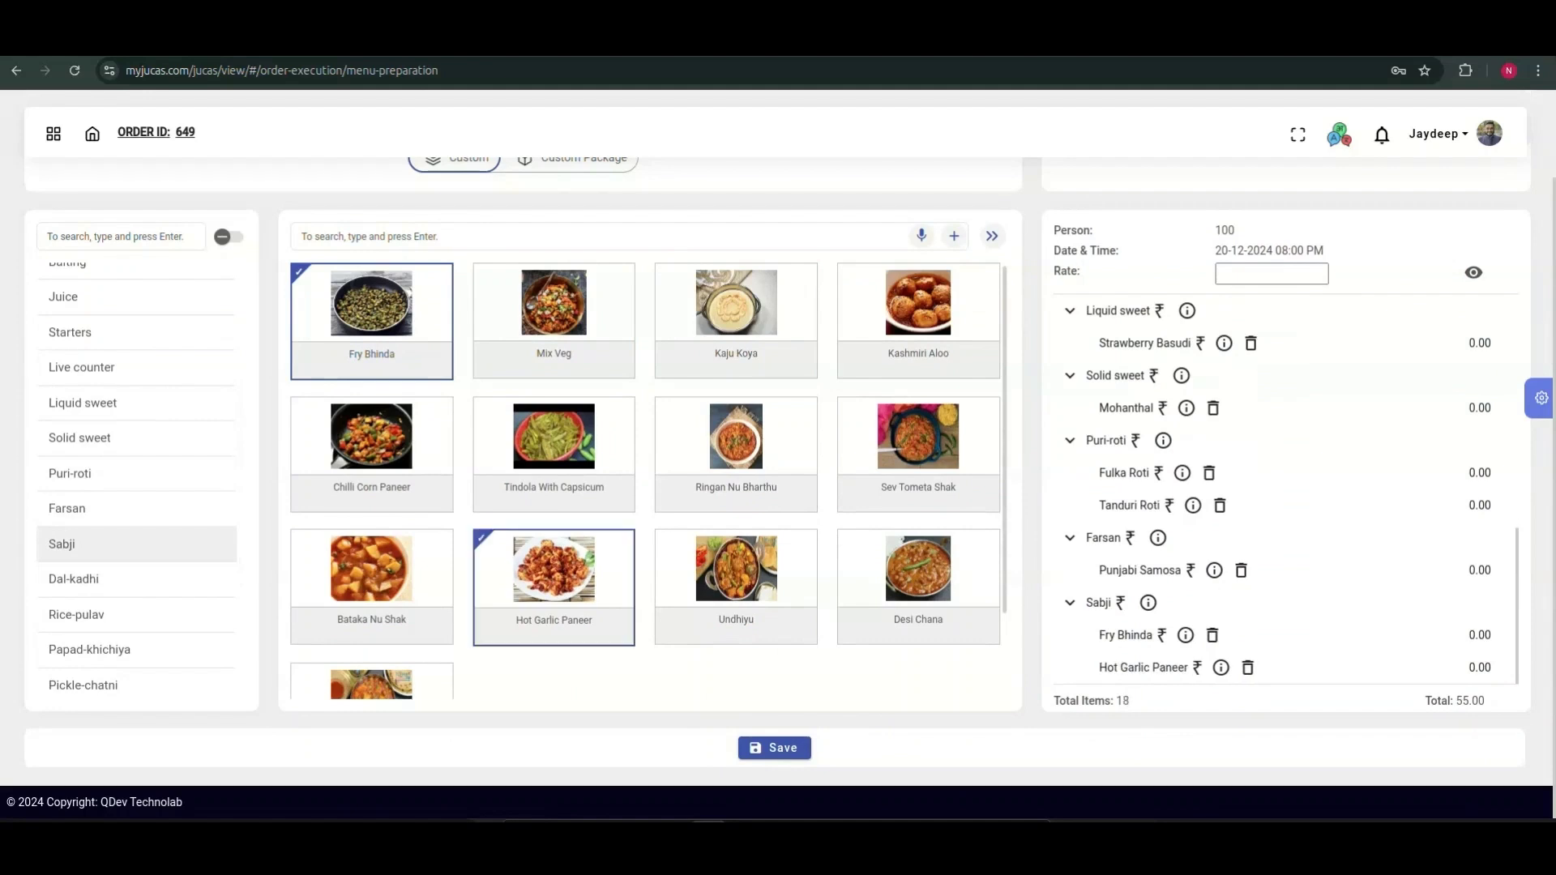
left_click(774, 747)
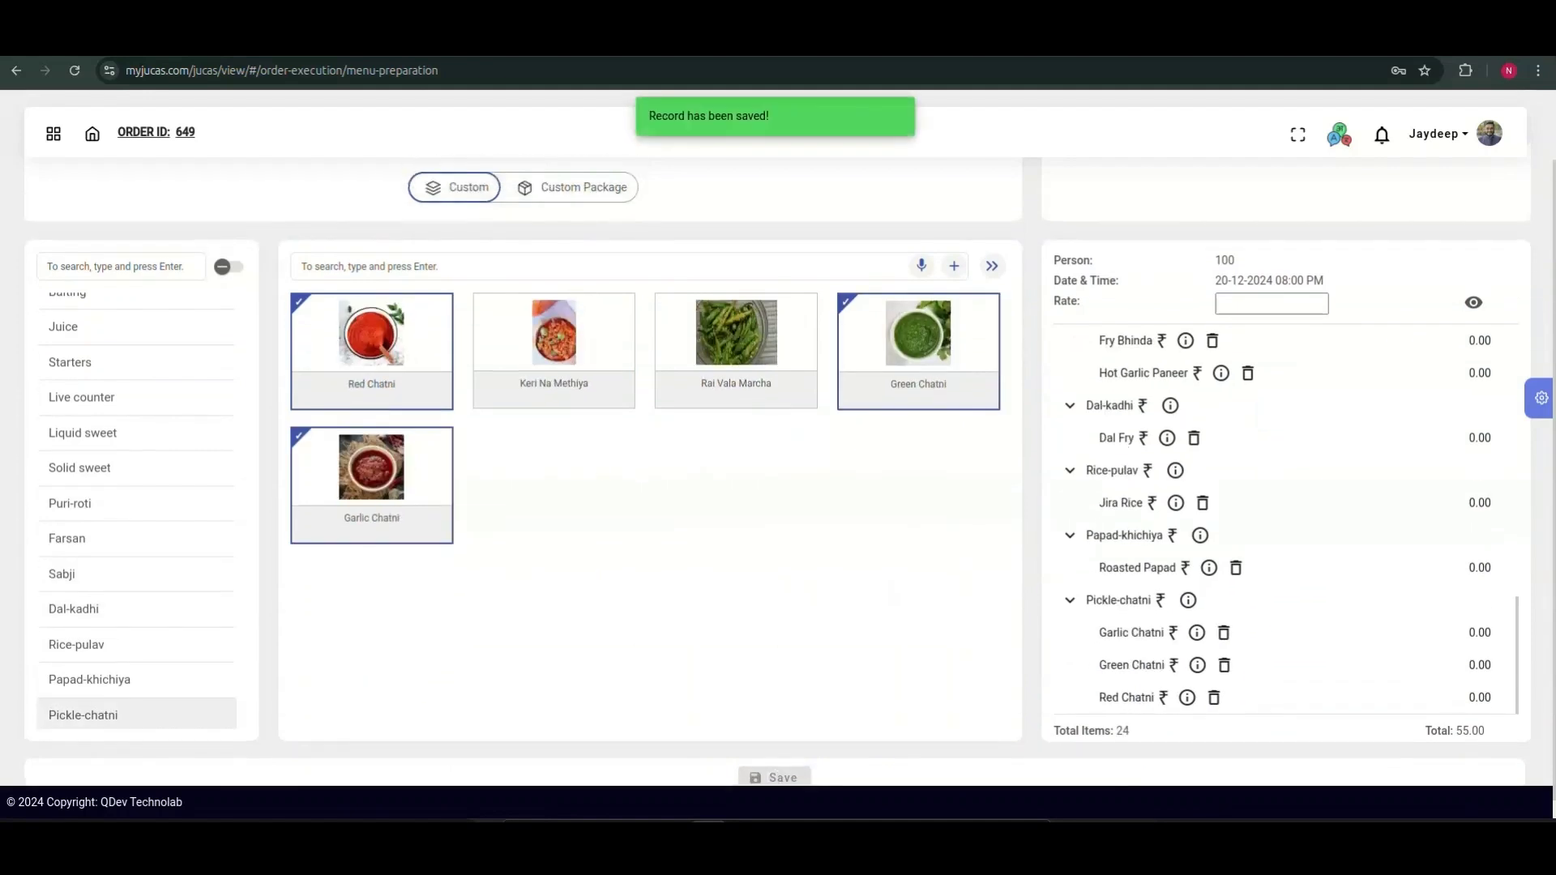
- Open the order's Menu Allocation and look through how the breakfast items are assigned
scroll(774, 486, "up", 2)
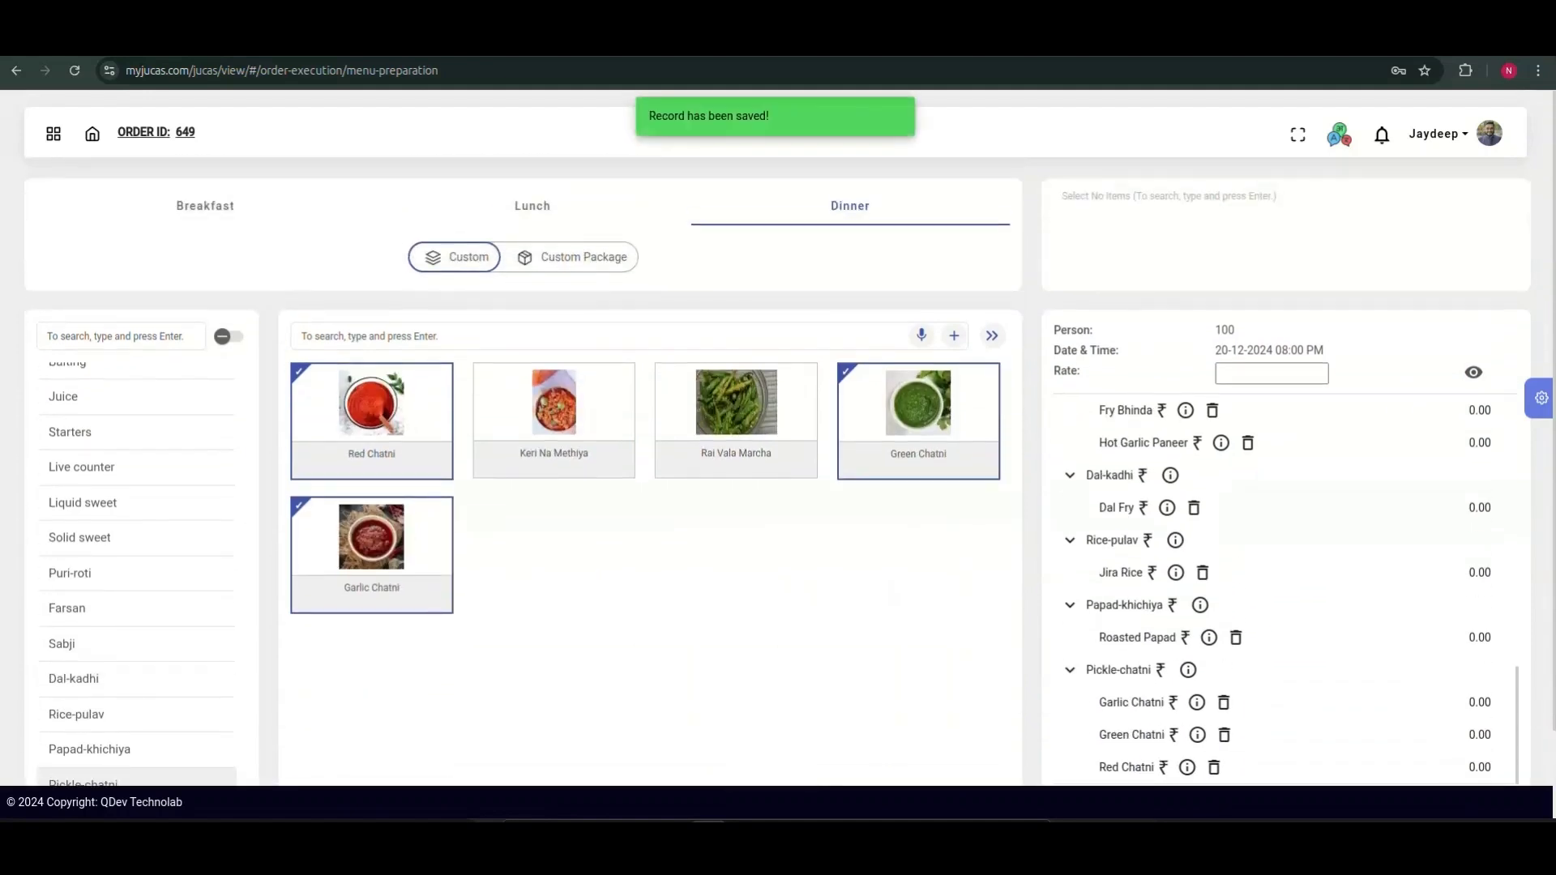
left_click(53, 134)
left_click(243, 253)
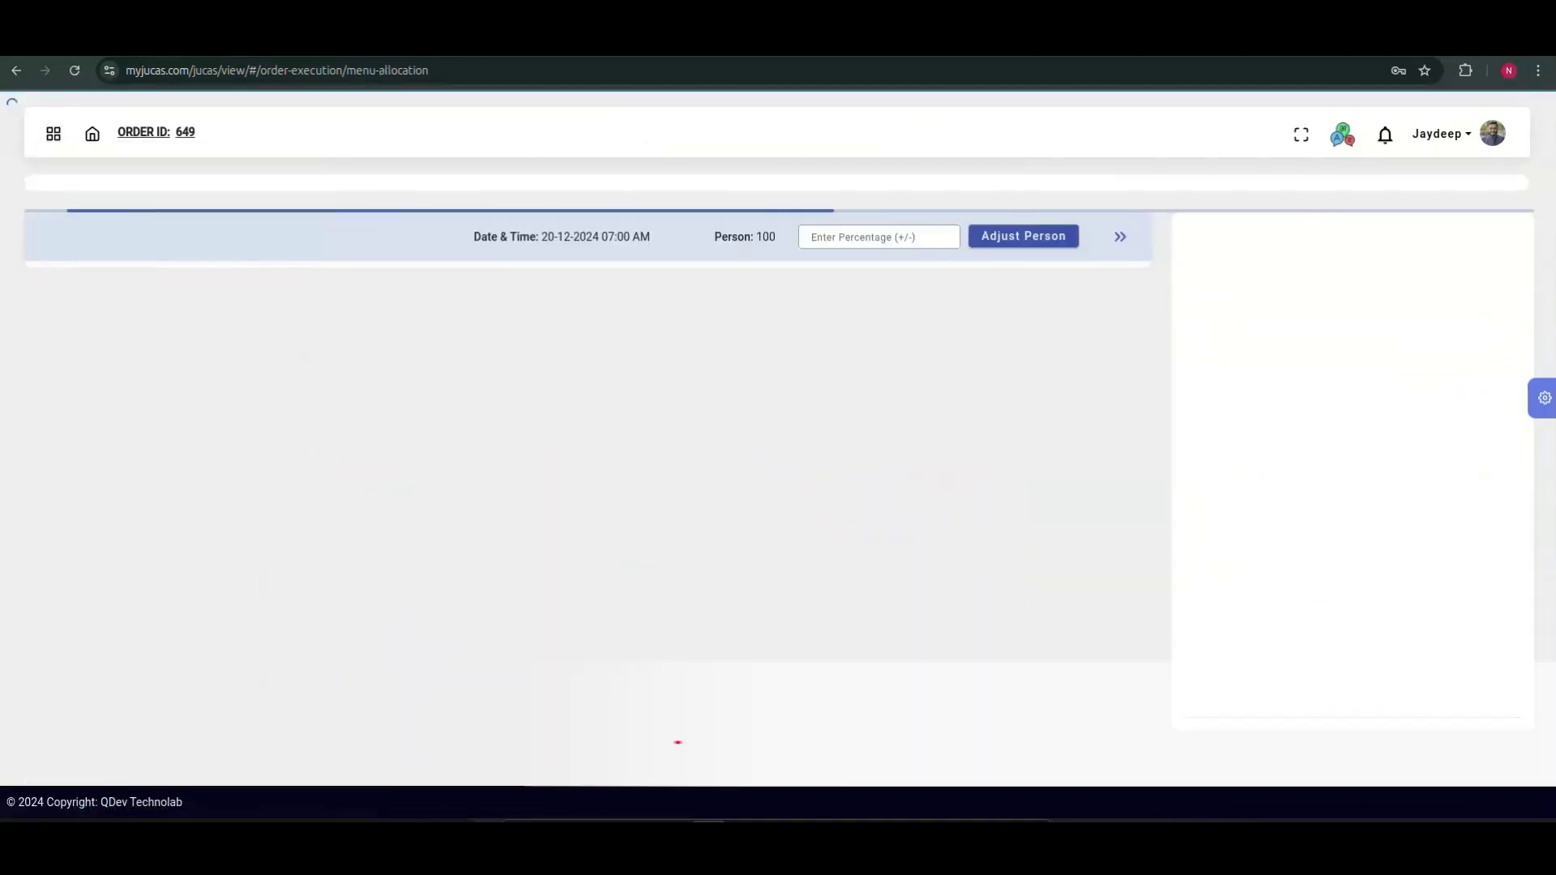
scroll(373, 488, "down", 2)
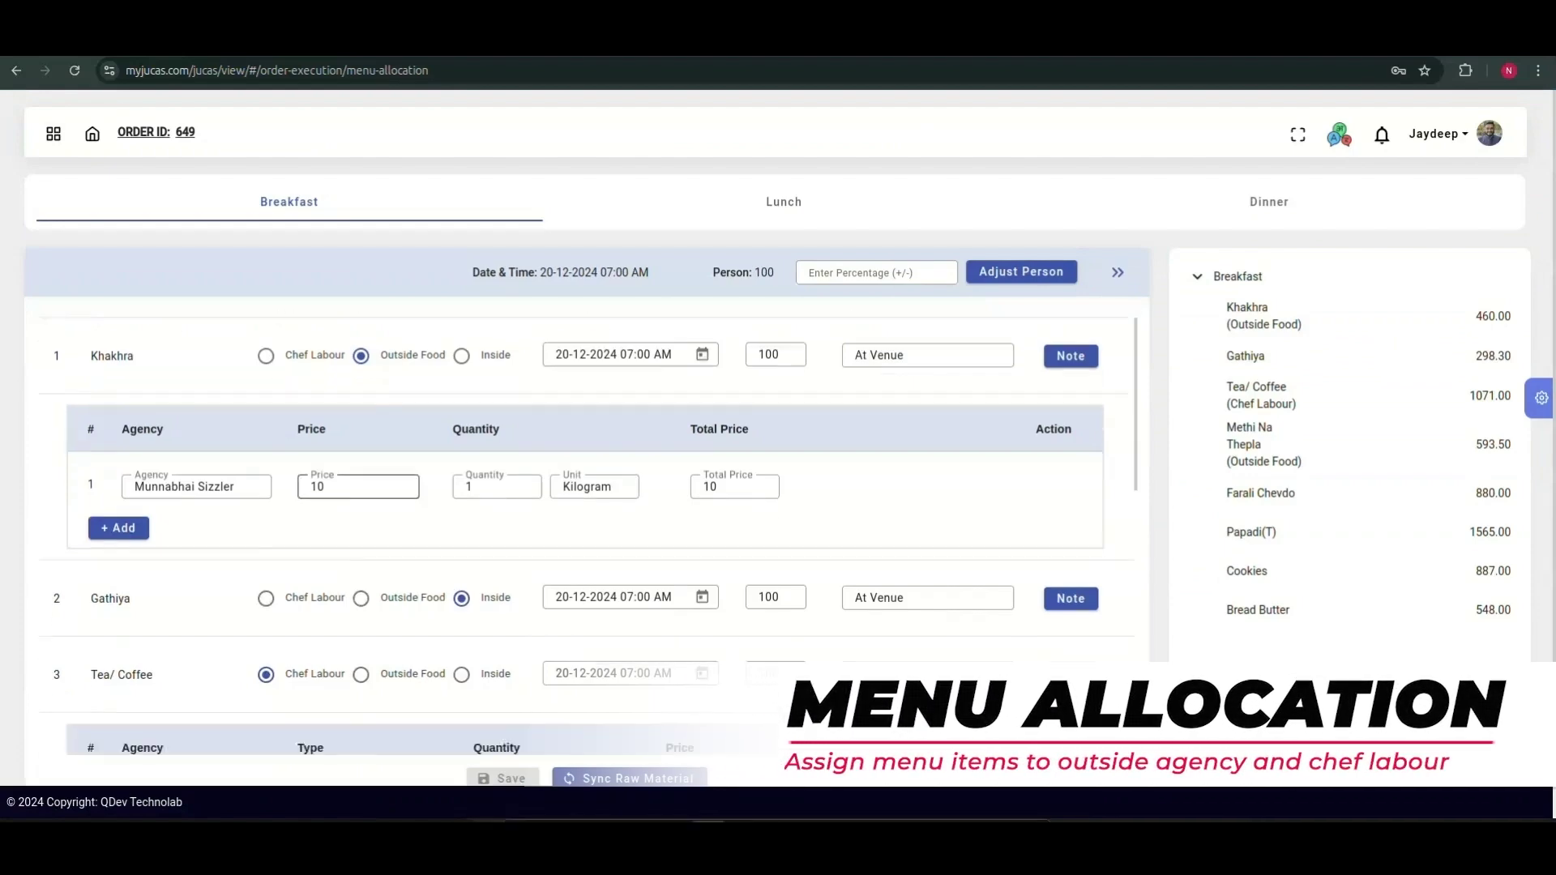
scroll(567, 527, "down", 3)
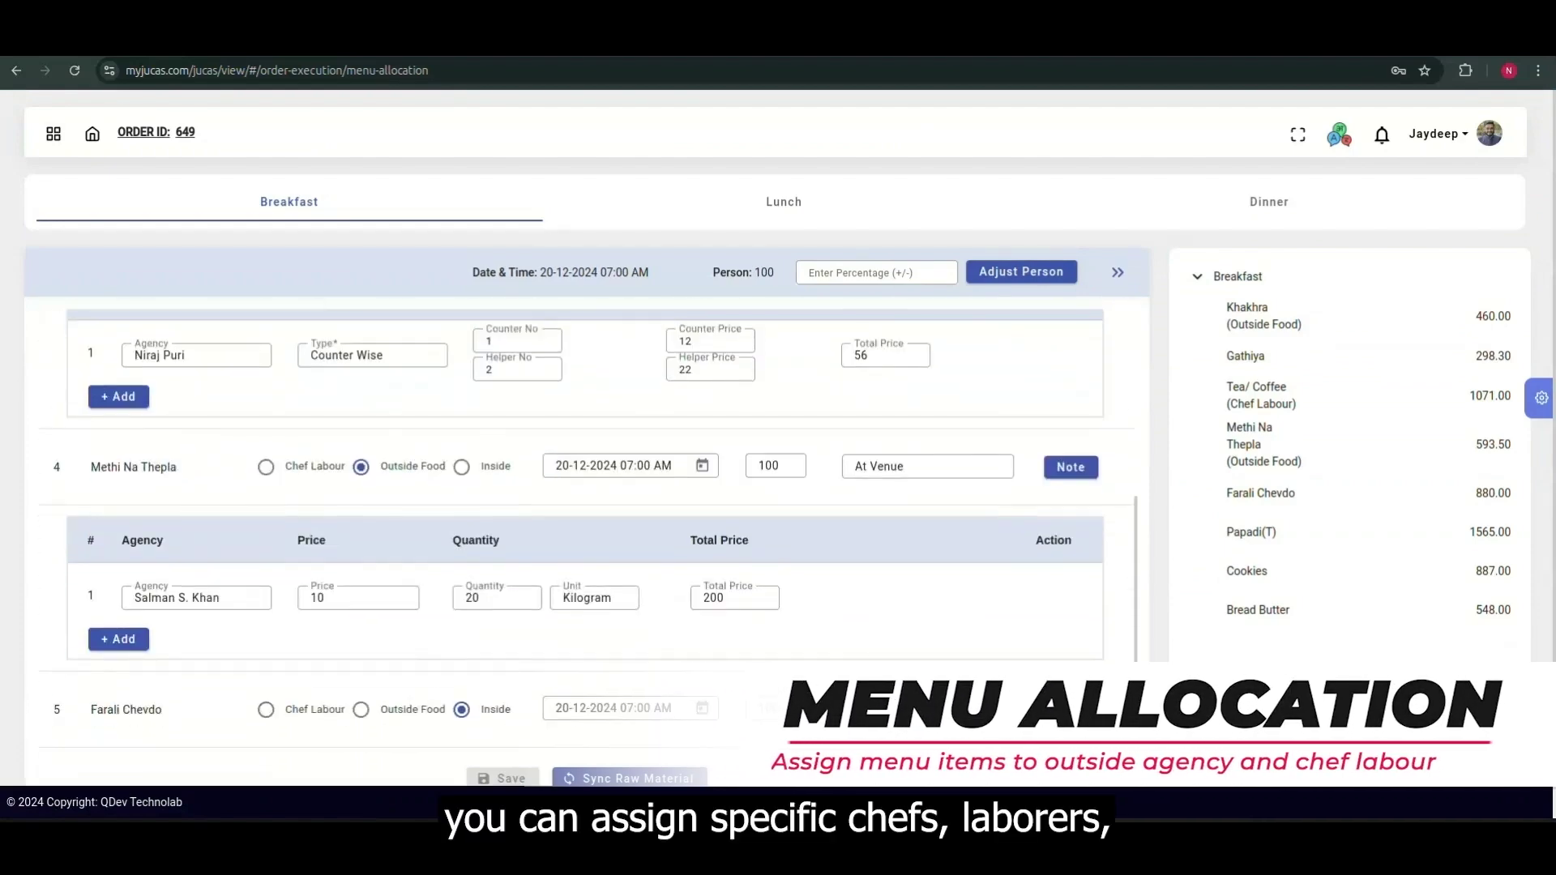
scroll(568, 527, "down", 1)
scroll(568, 527, "down", 3)
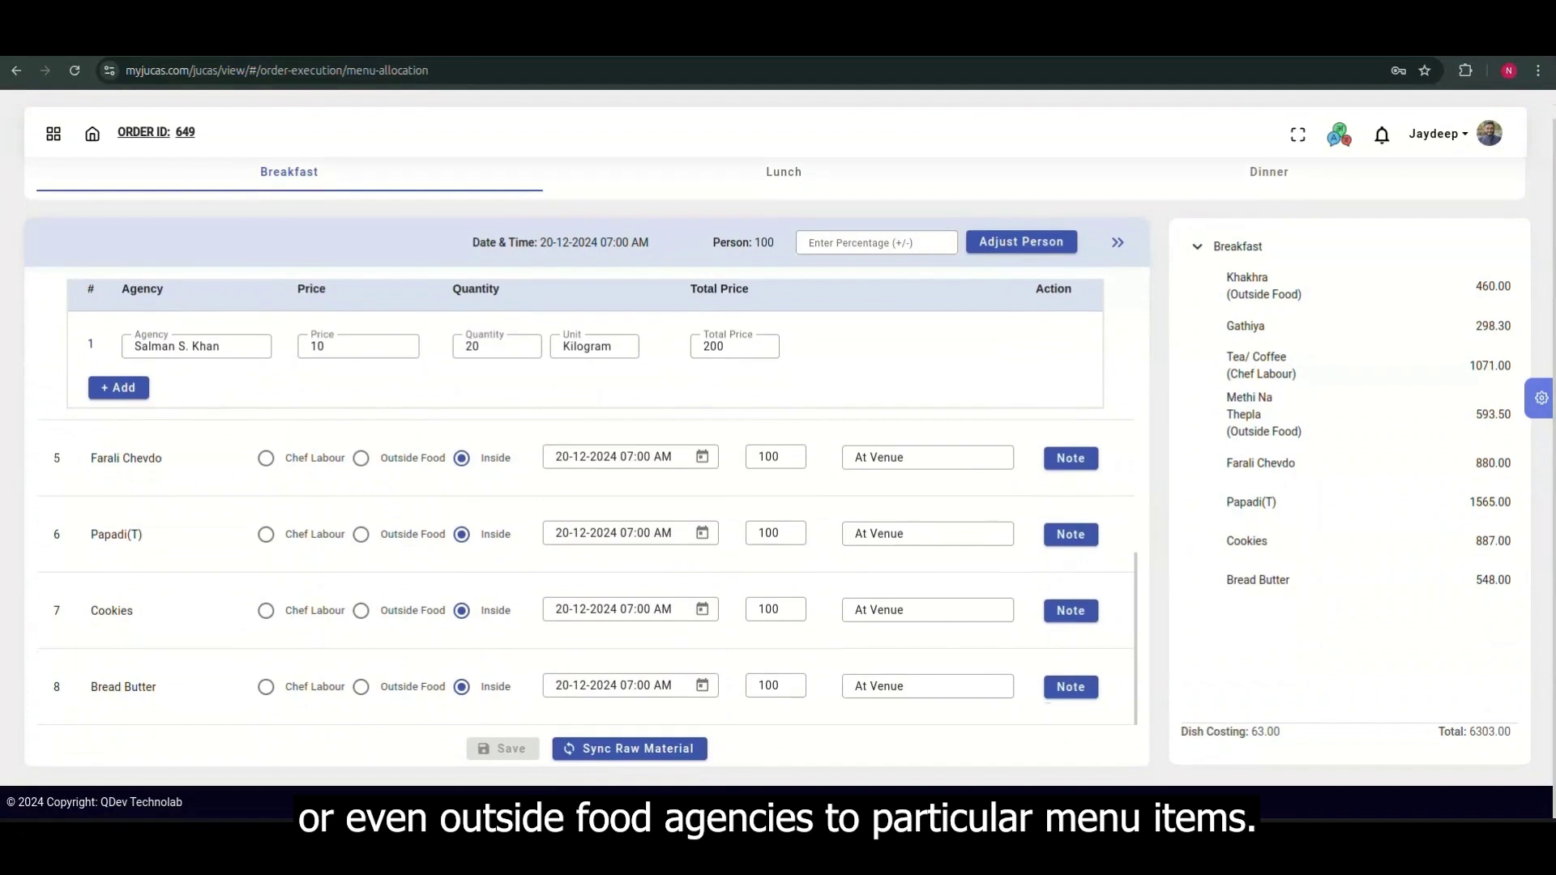
- Allocate the breakfast Cookies to chef labour, Plate Wise, using the second listed agency and a quantity of 100
left_click(266, 611)
scroll(266, 611, "down", 2)
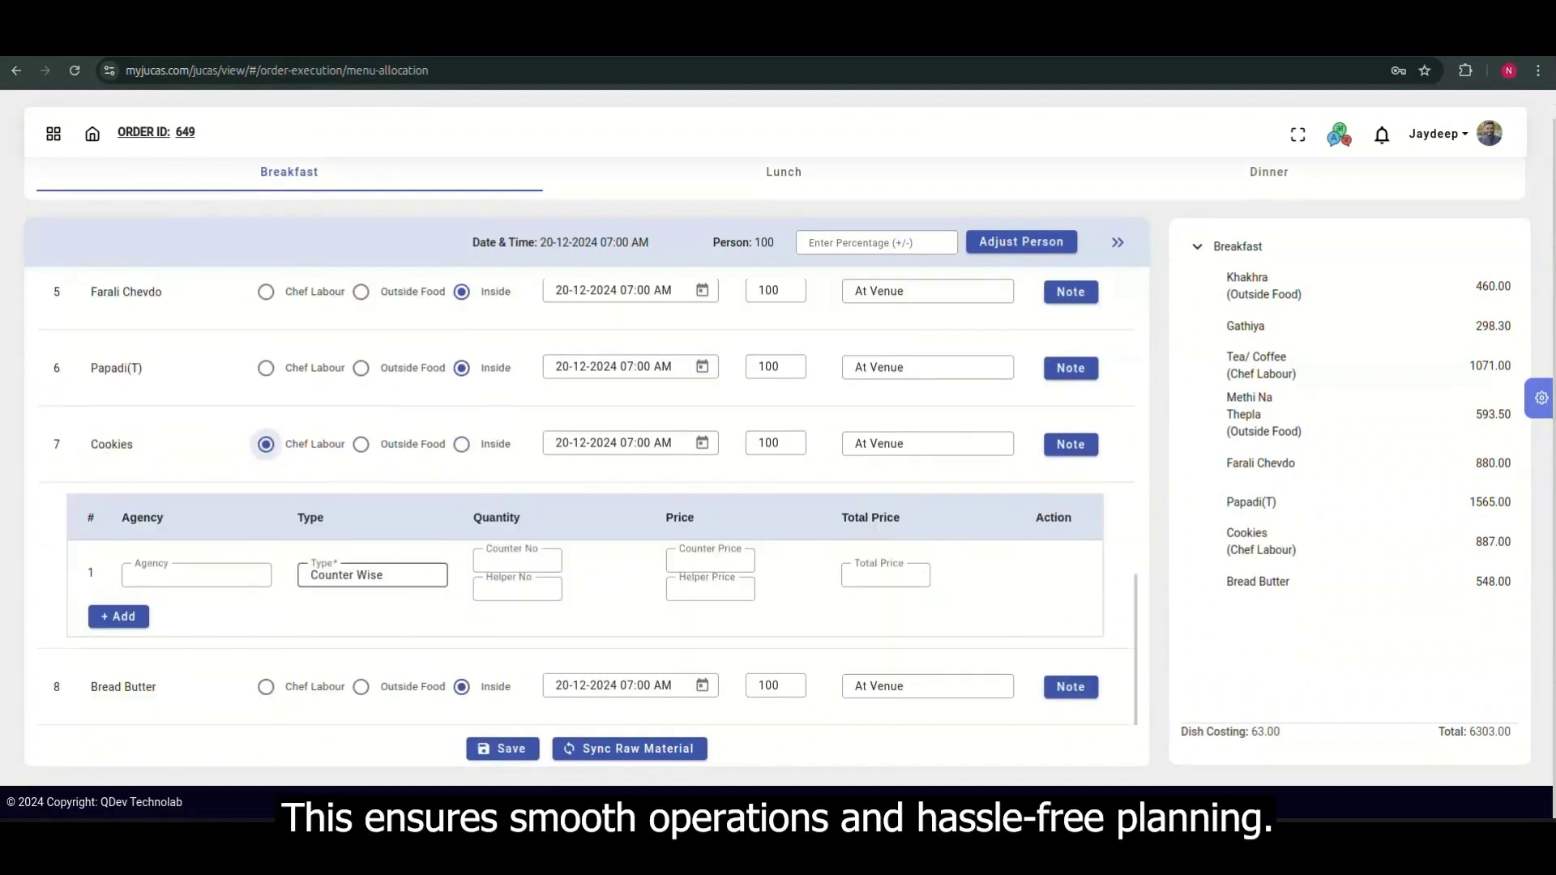
left_click(344, 653)
left_click(196, 576)
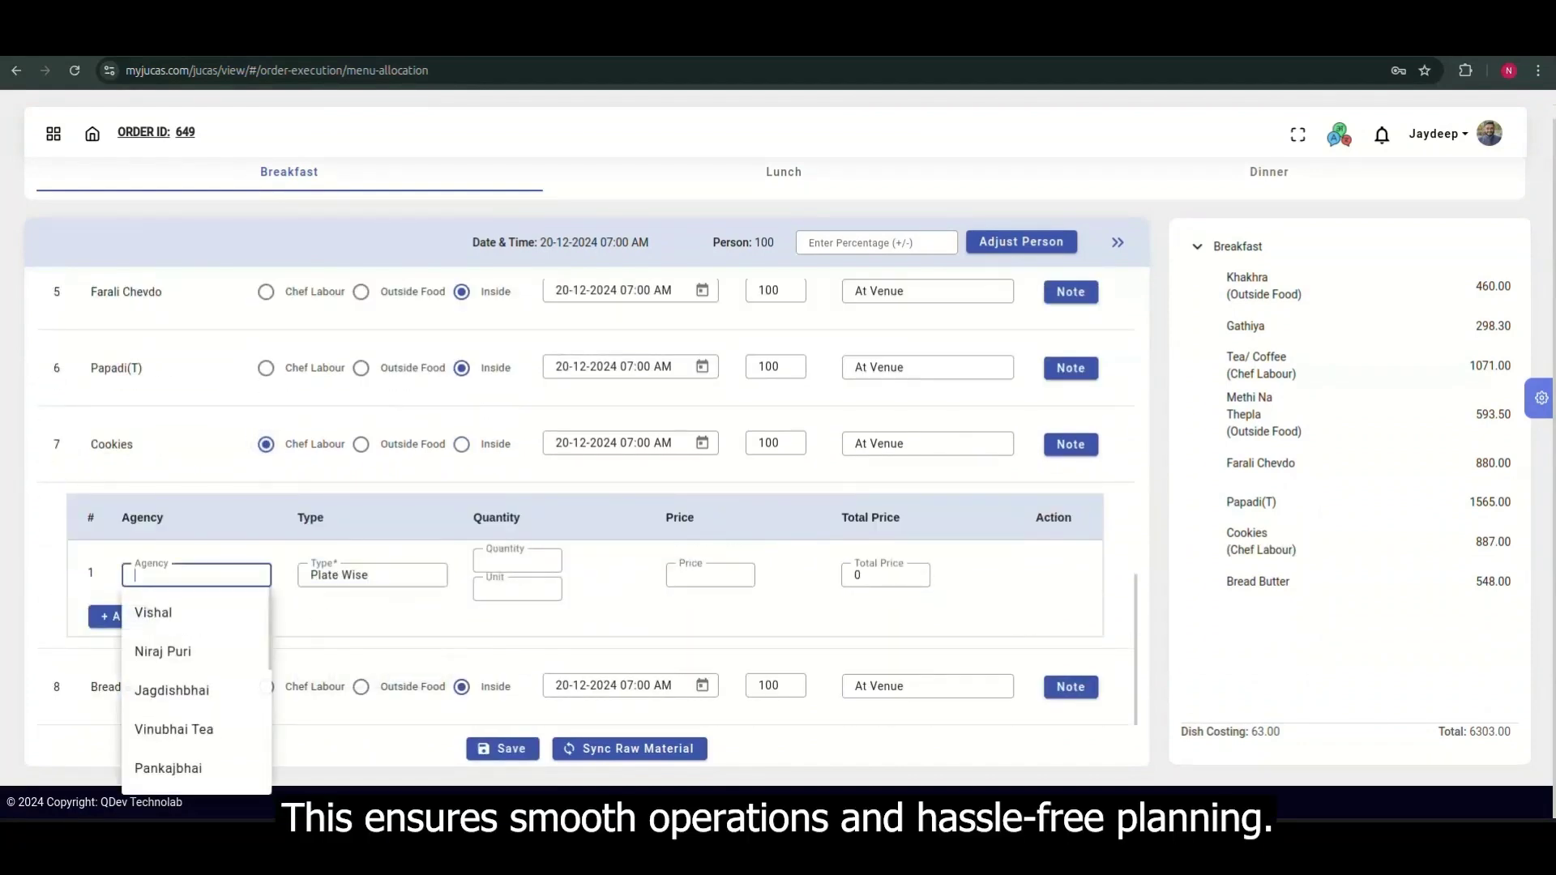
key("Return")
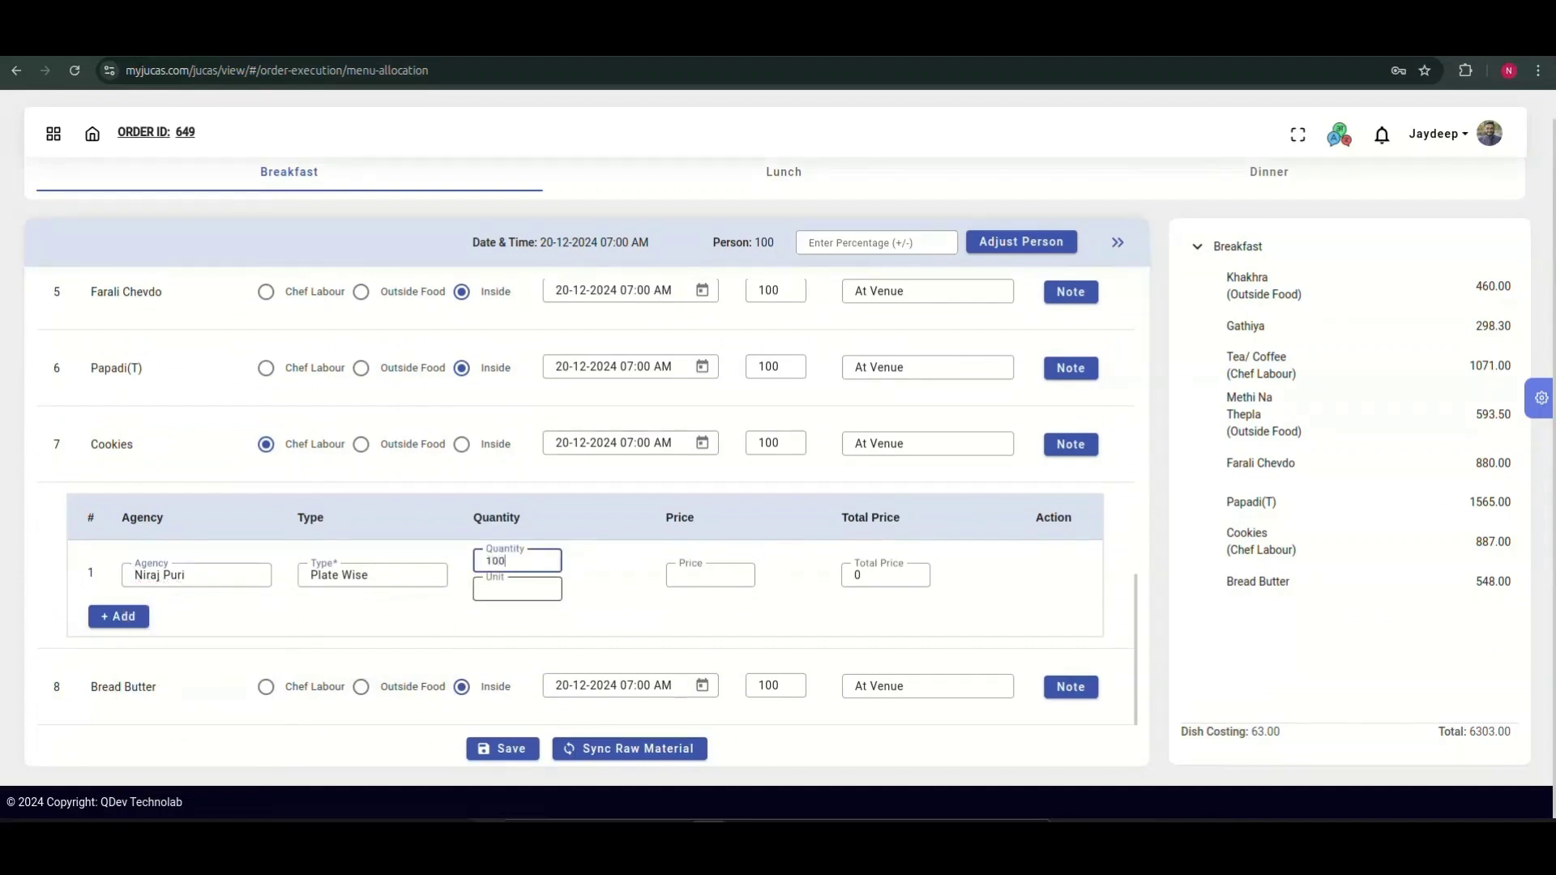
key("Tab")
key("Return")
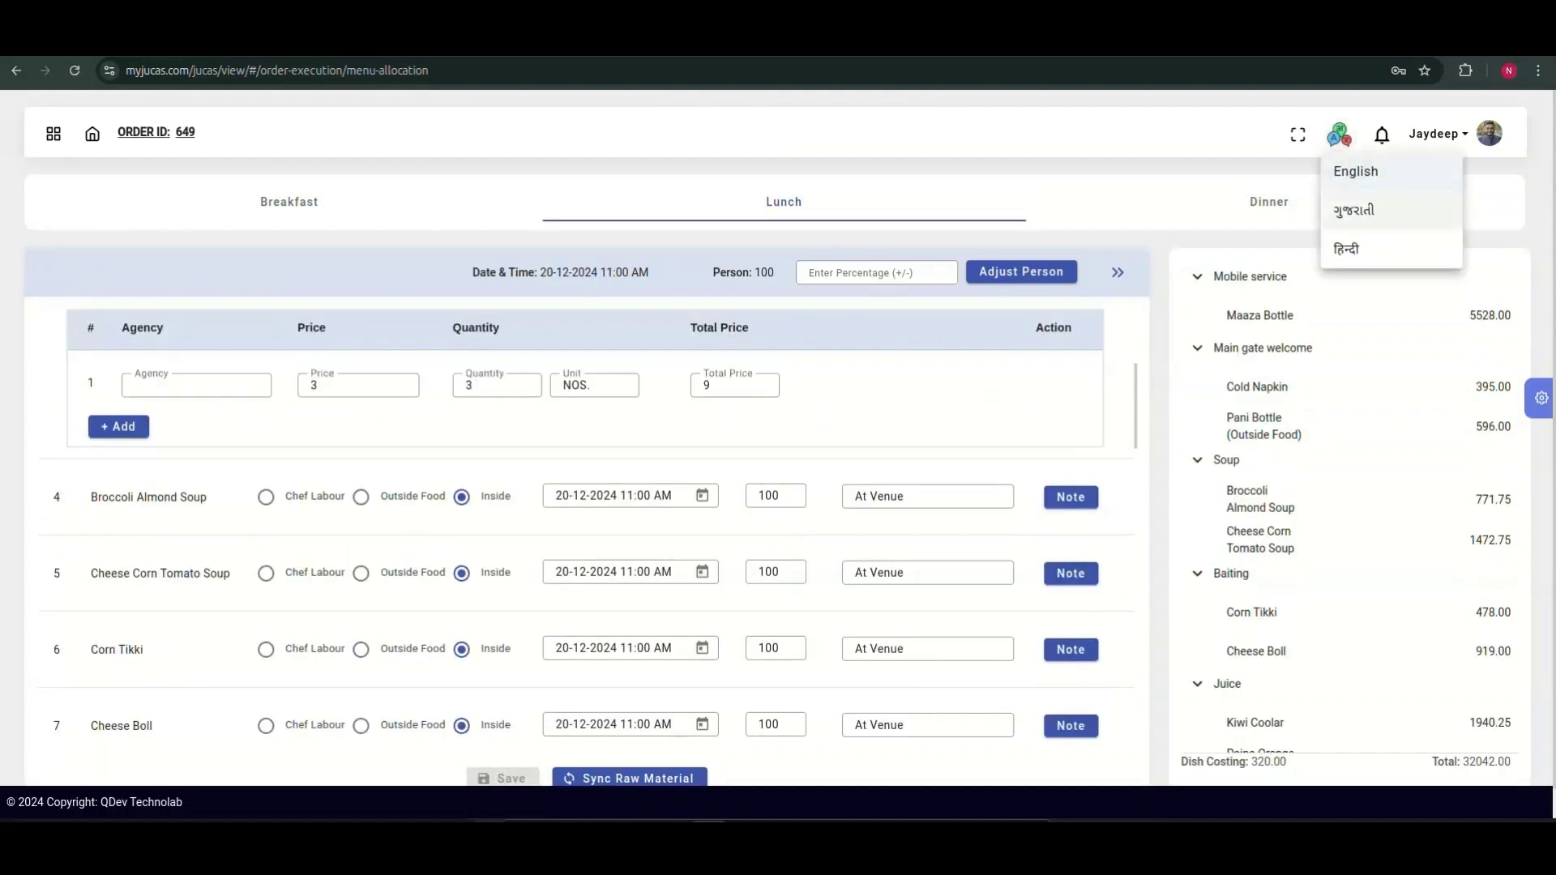
- In the Hindi interface, assign lunch's Cheese Corn Tomato Soup to an outside food agency at price 10, quantity 120, unit प्लेटें, and save
left_click(1346, 249)
left_click(338, 573)
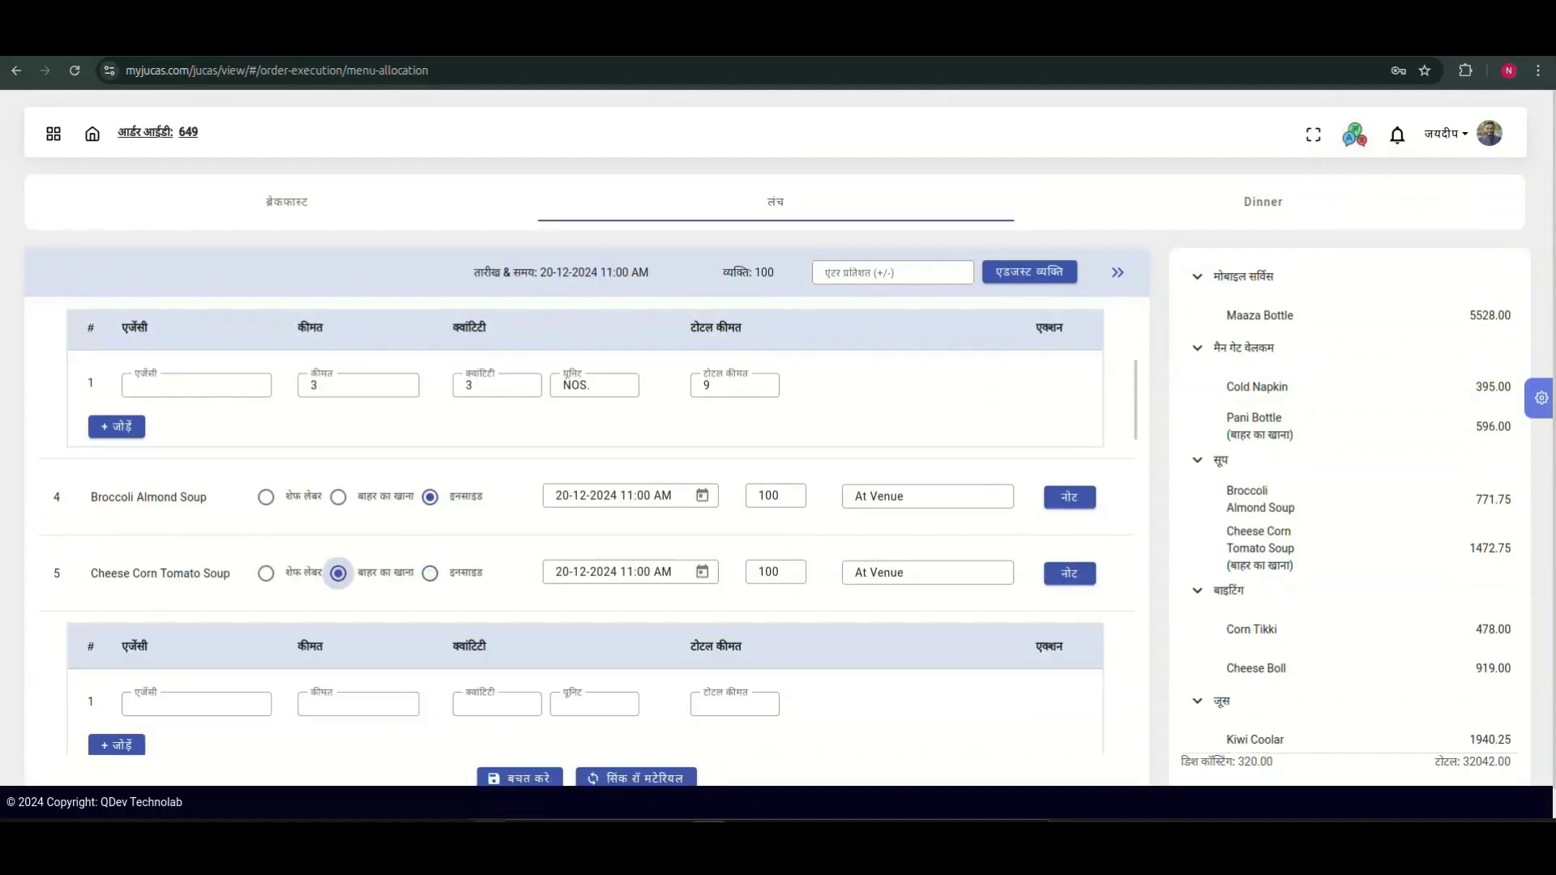
left_click(197, 705)
left_click(193, 511)
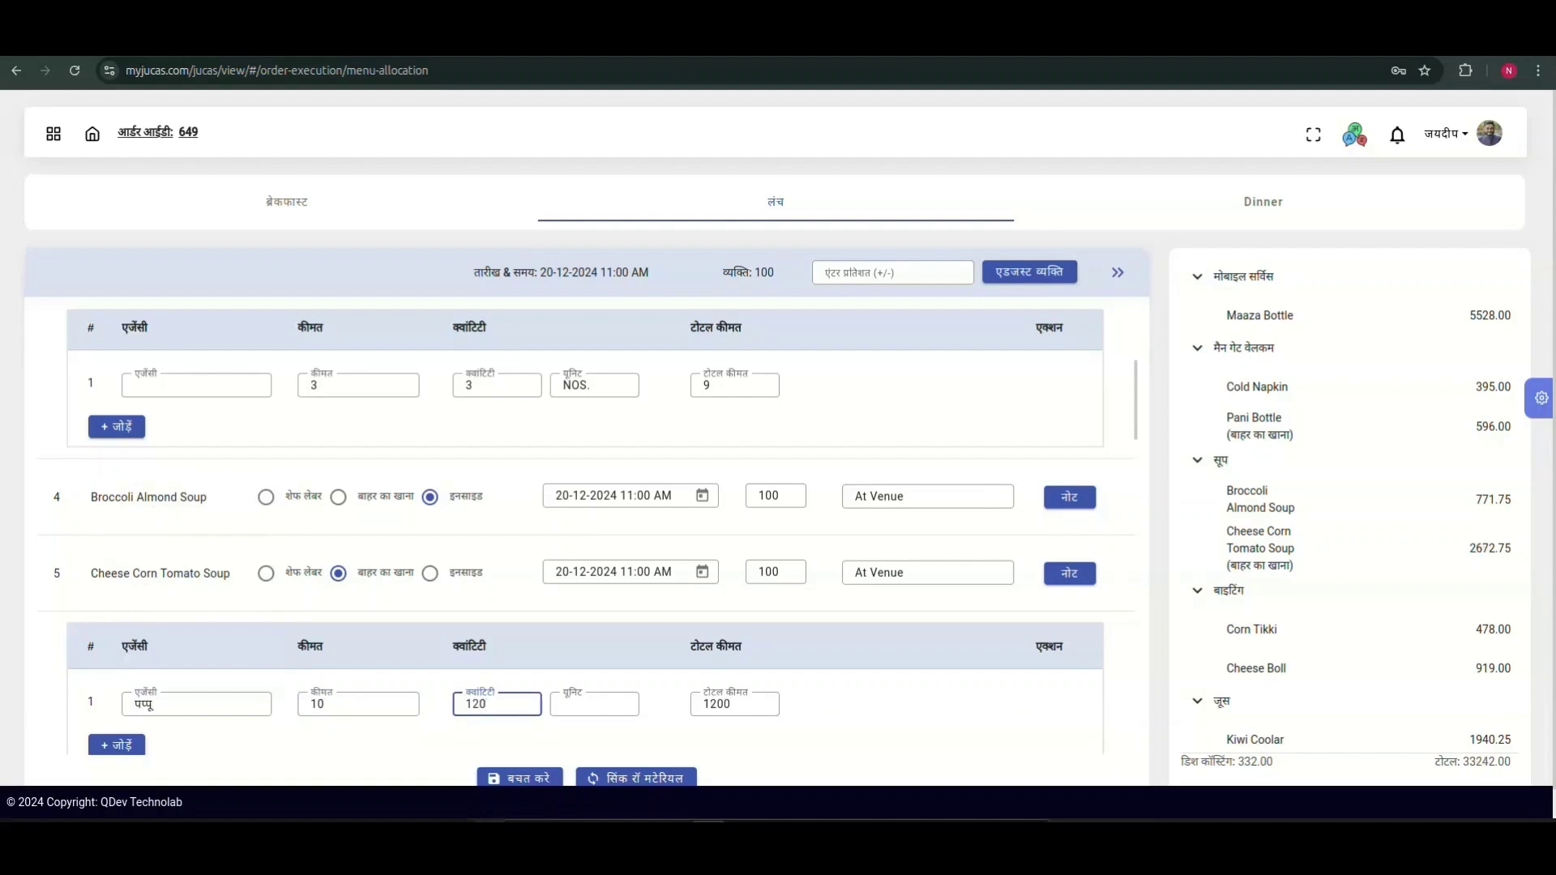
left_click(594, 705)
left_click(593, 665)
scroll(593, 665, "down", 2)
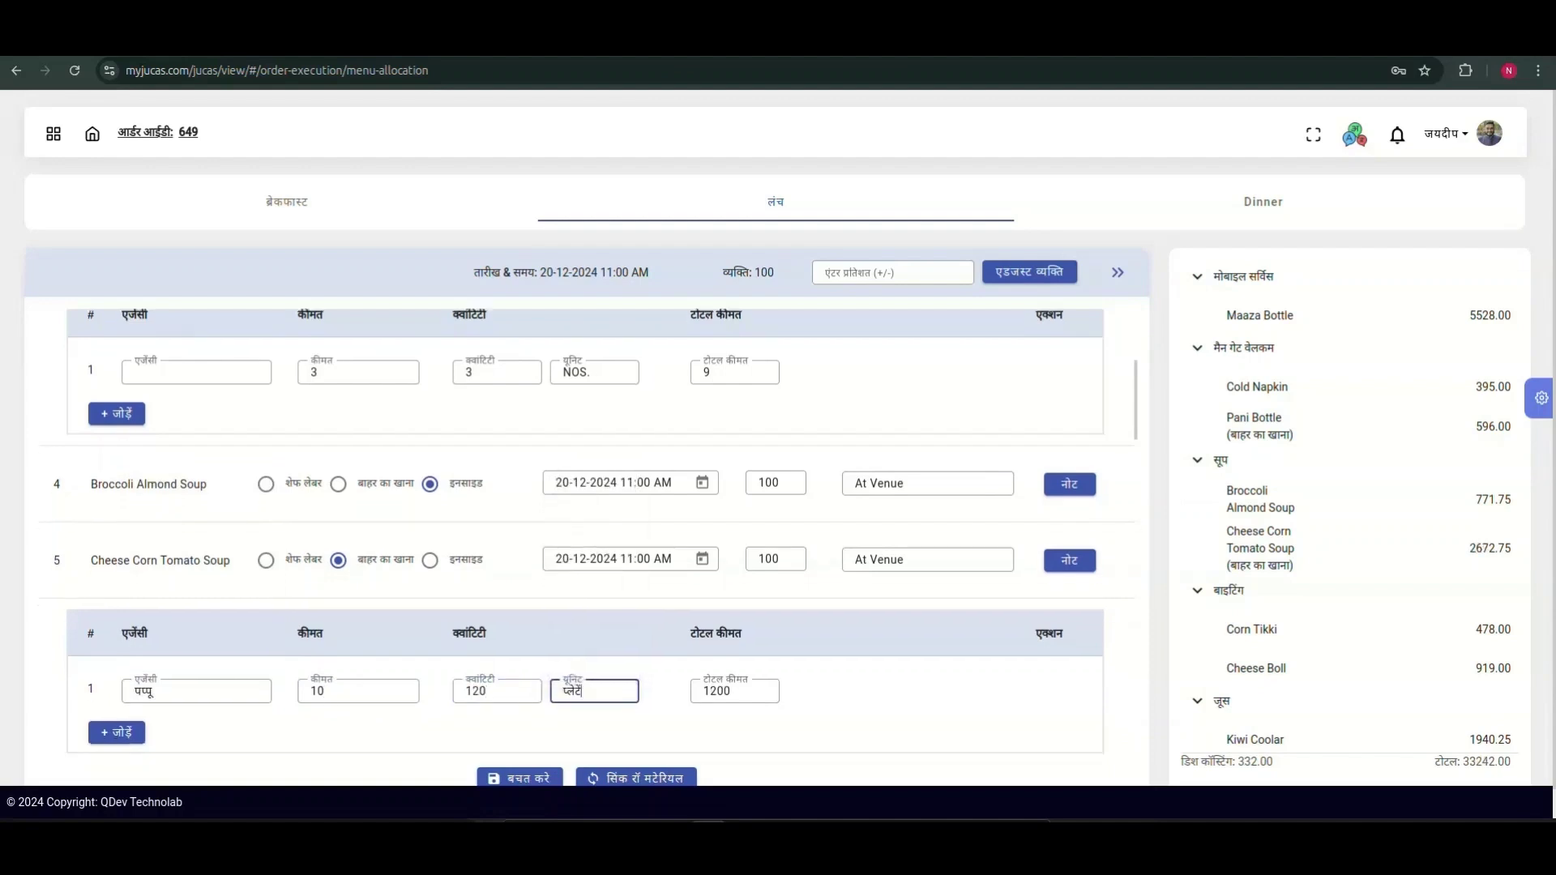
left_click(519, 778)
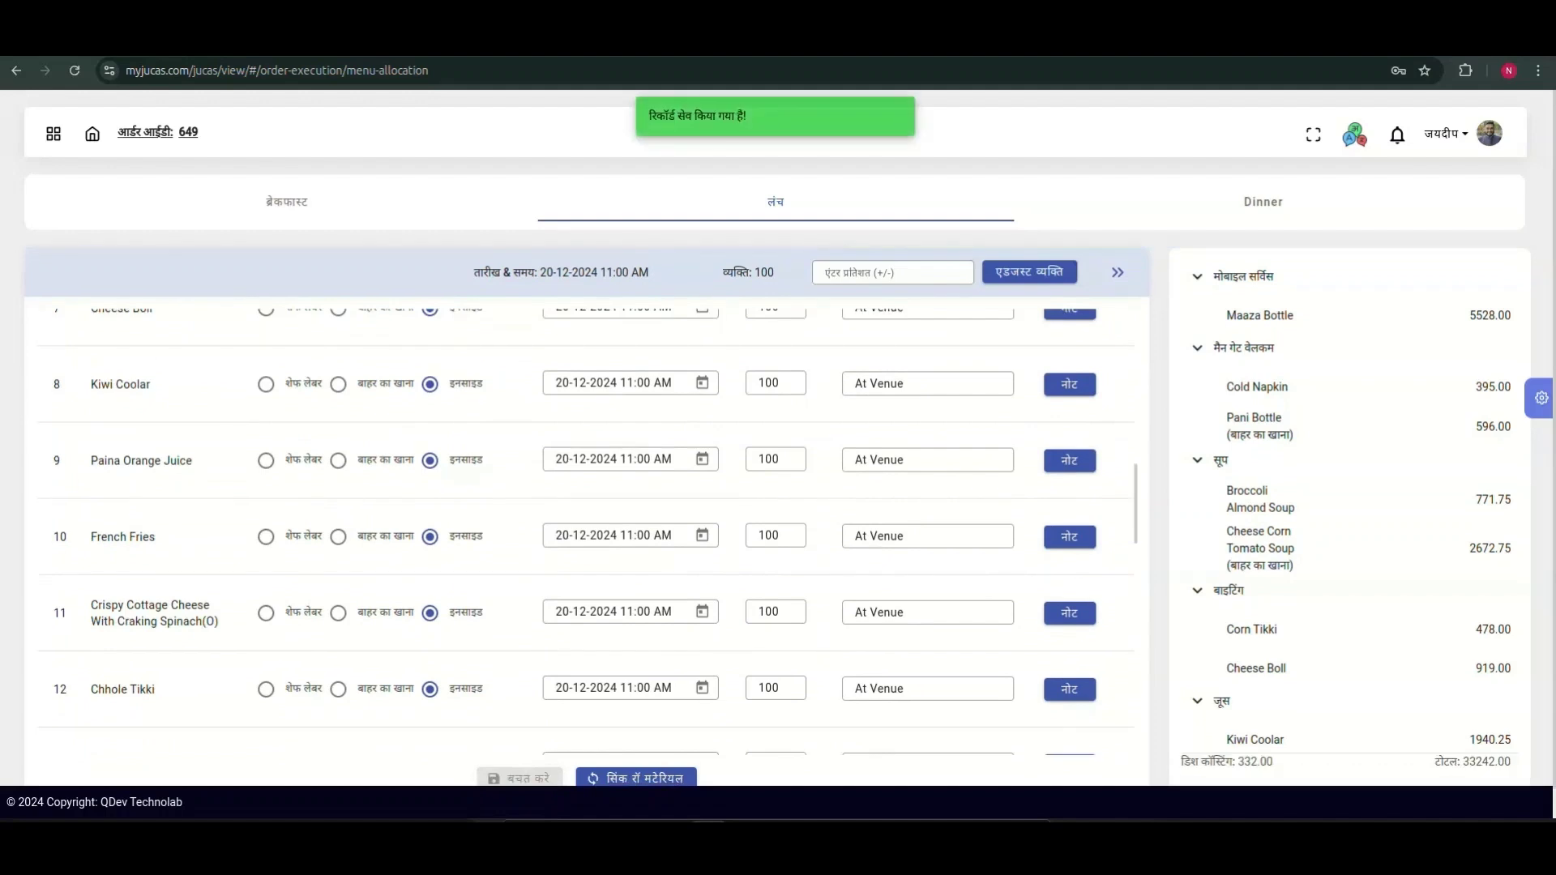
- Switch the interface language back to English and open the order's Raw Material Allocation
scroll(587, 532, "up", 2)
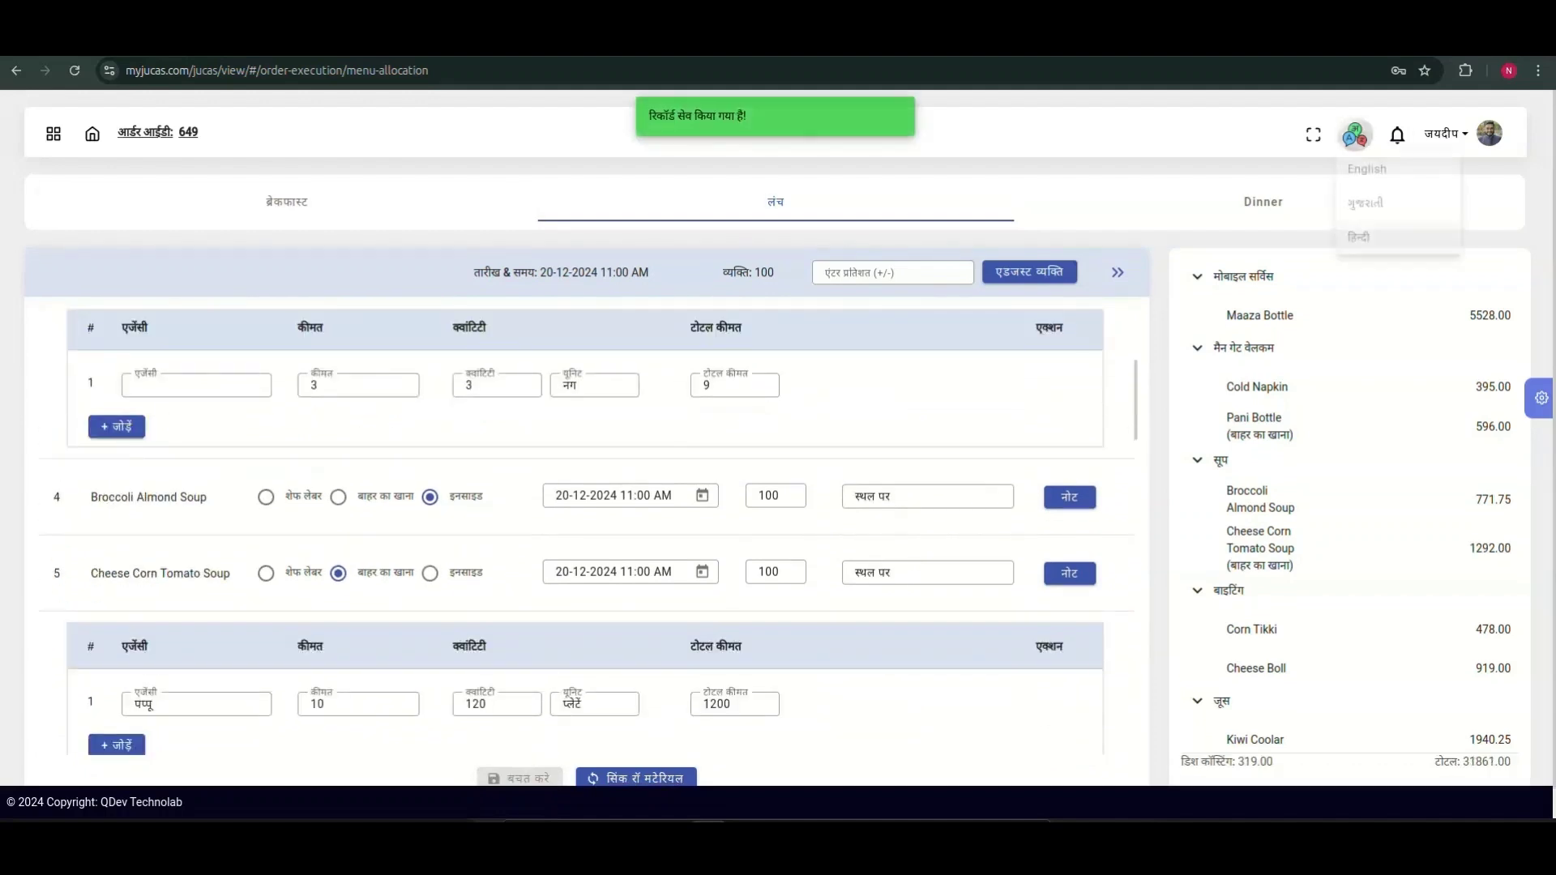
left_click(1366, 169)
left_click(53, 133)
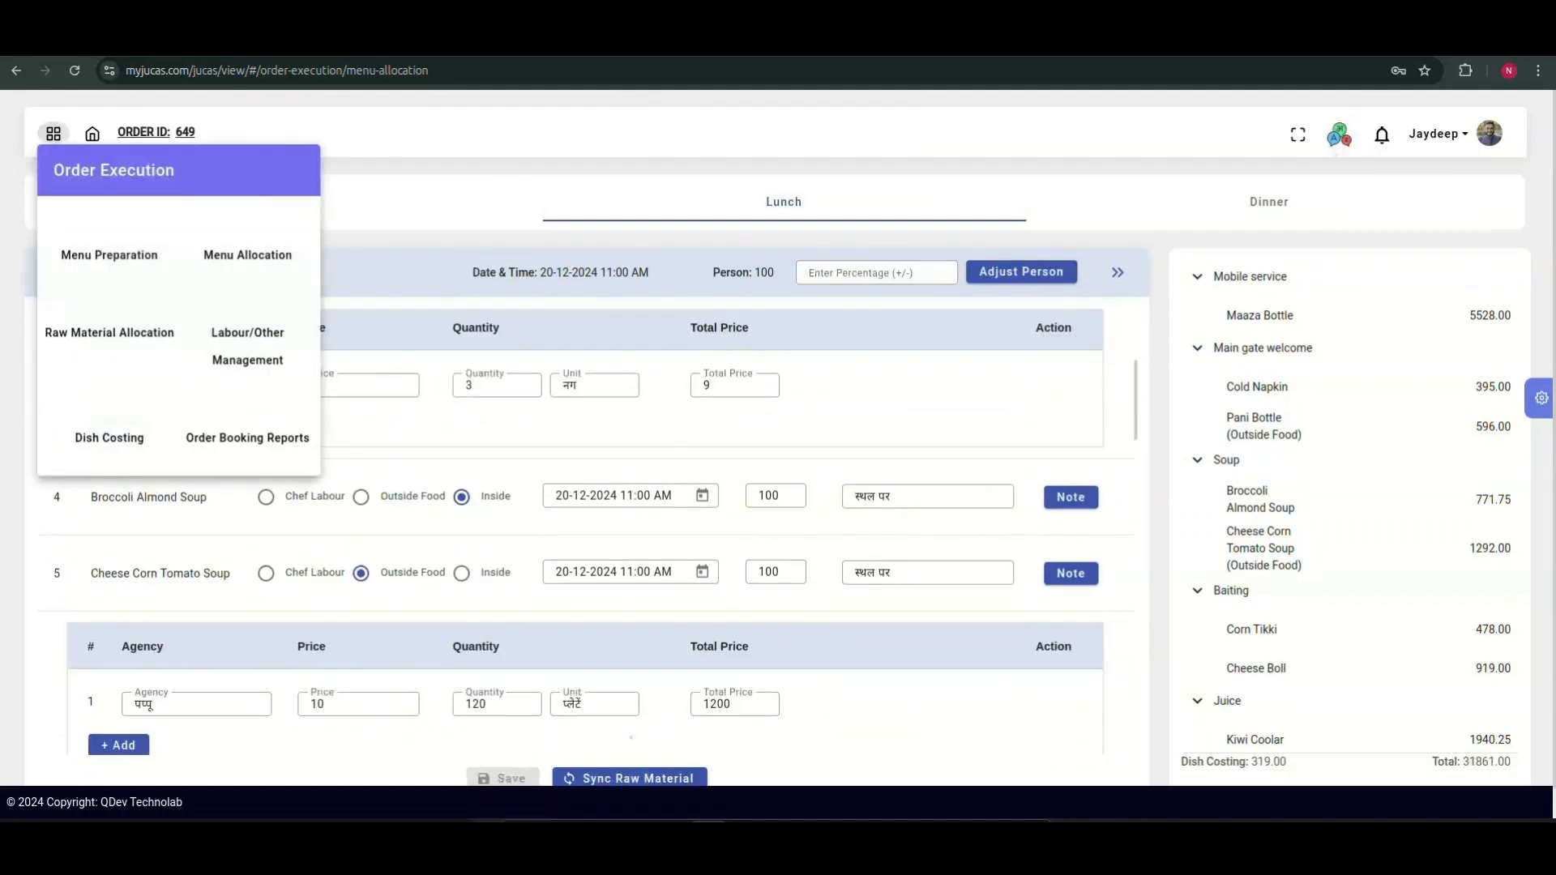
left_click(107, 328)
- Review the allocated raw materials under Disposal Items, Bakery Items, Grocery and Vegetables
scroll(777, 532, "down", 2)
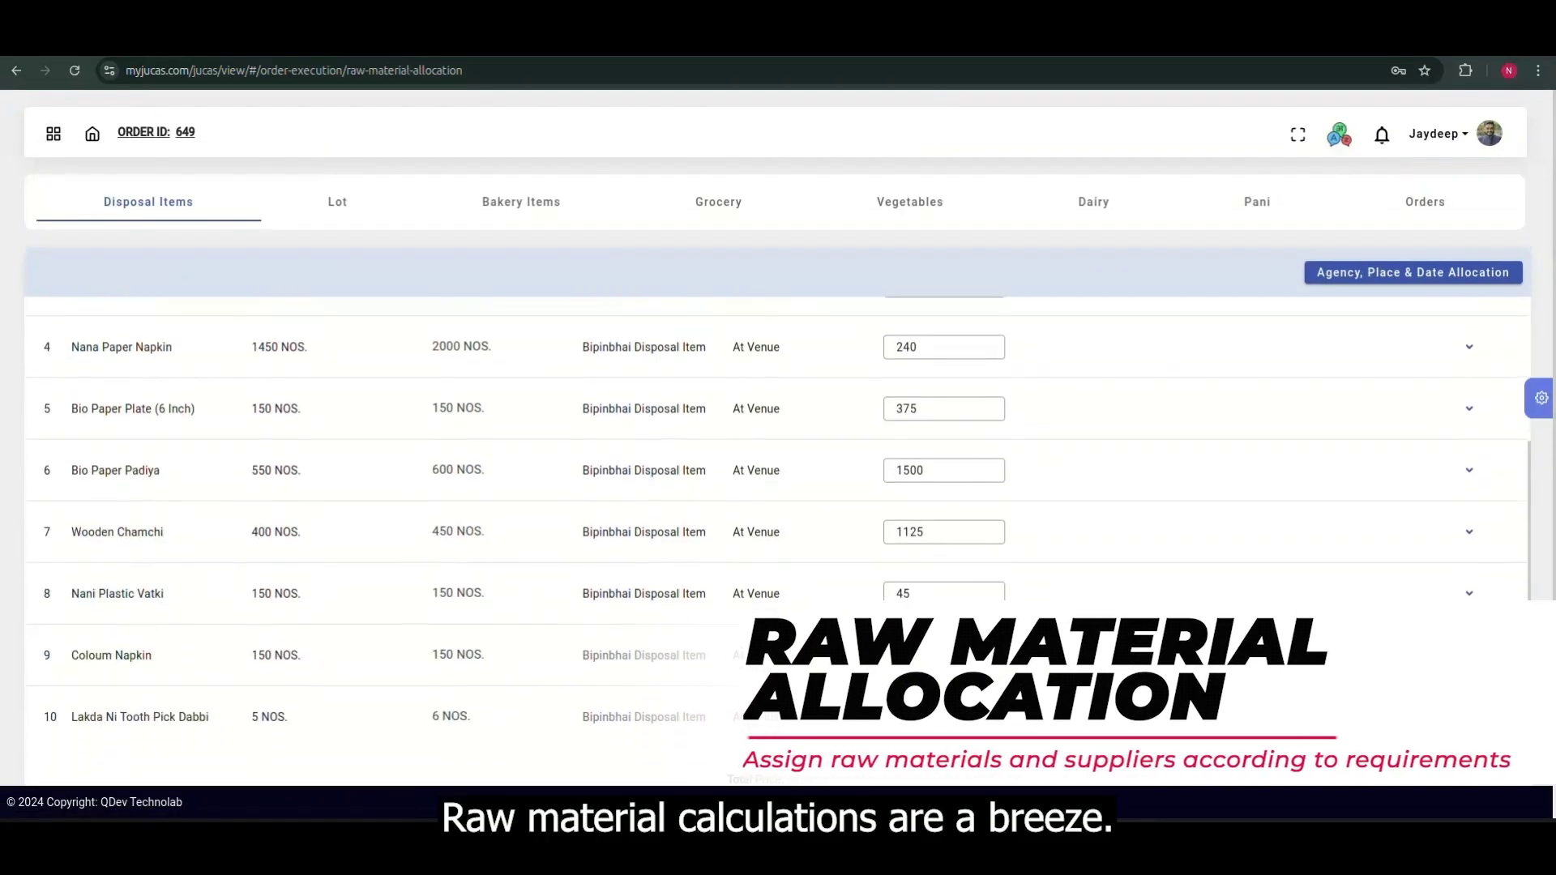
left_click(521, 201)
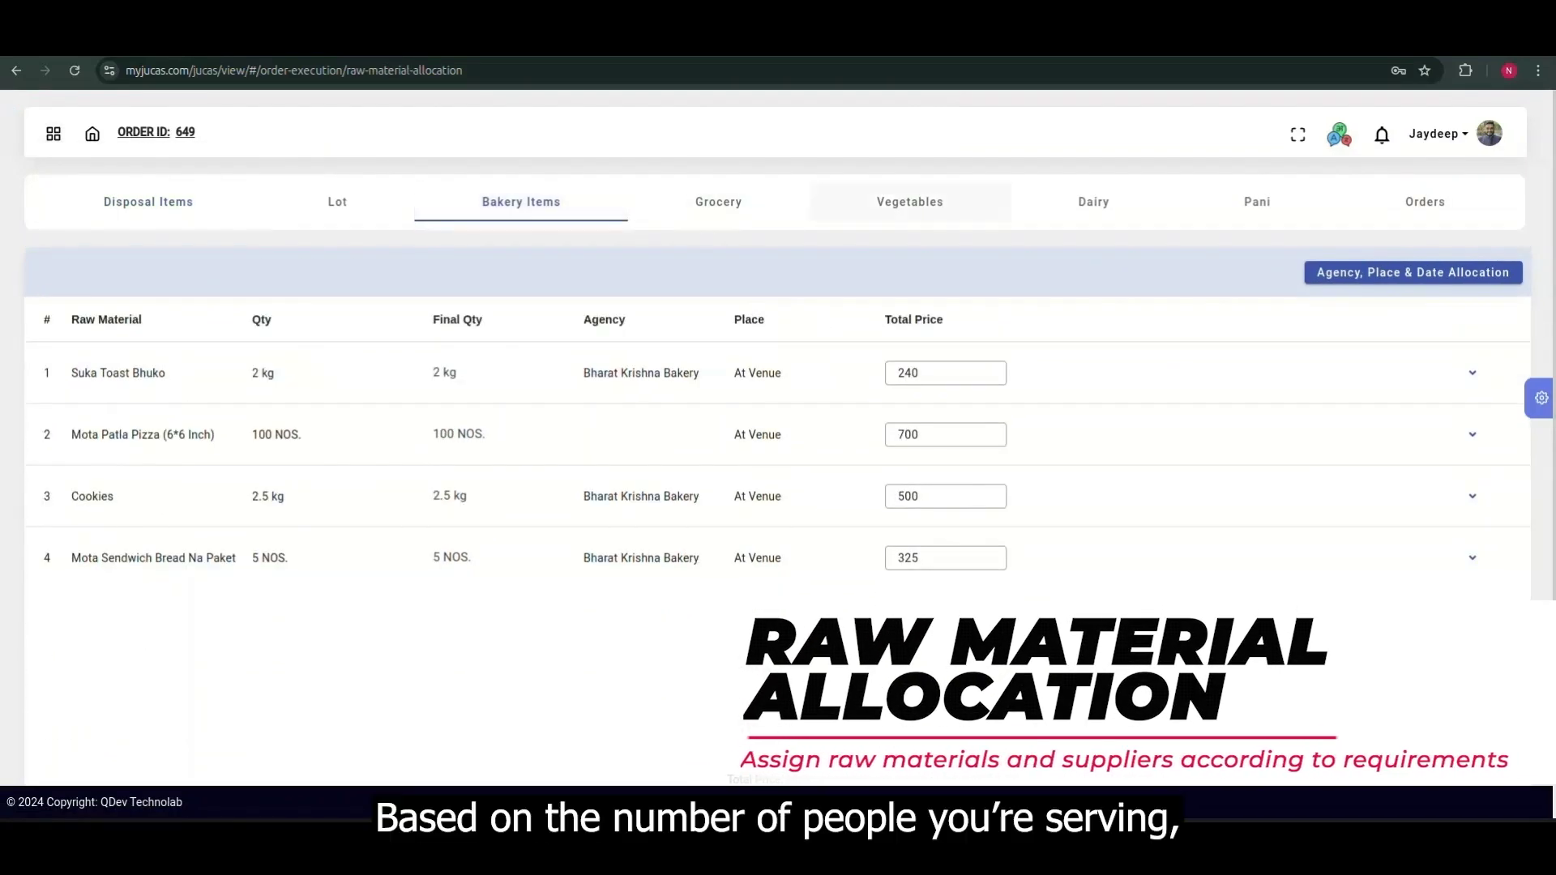
left_click(719, 202)
left_click(910, 201)
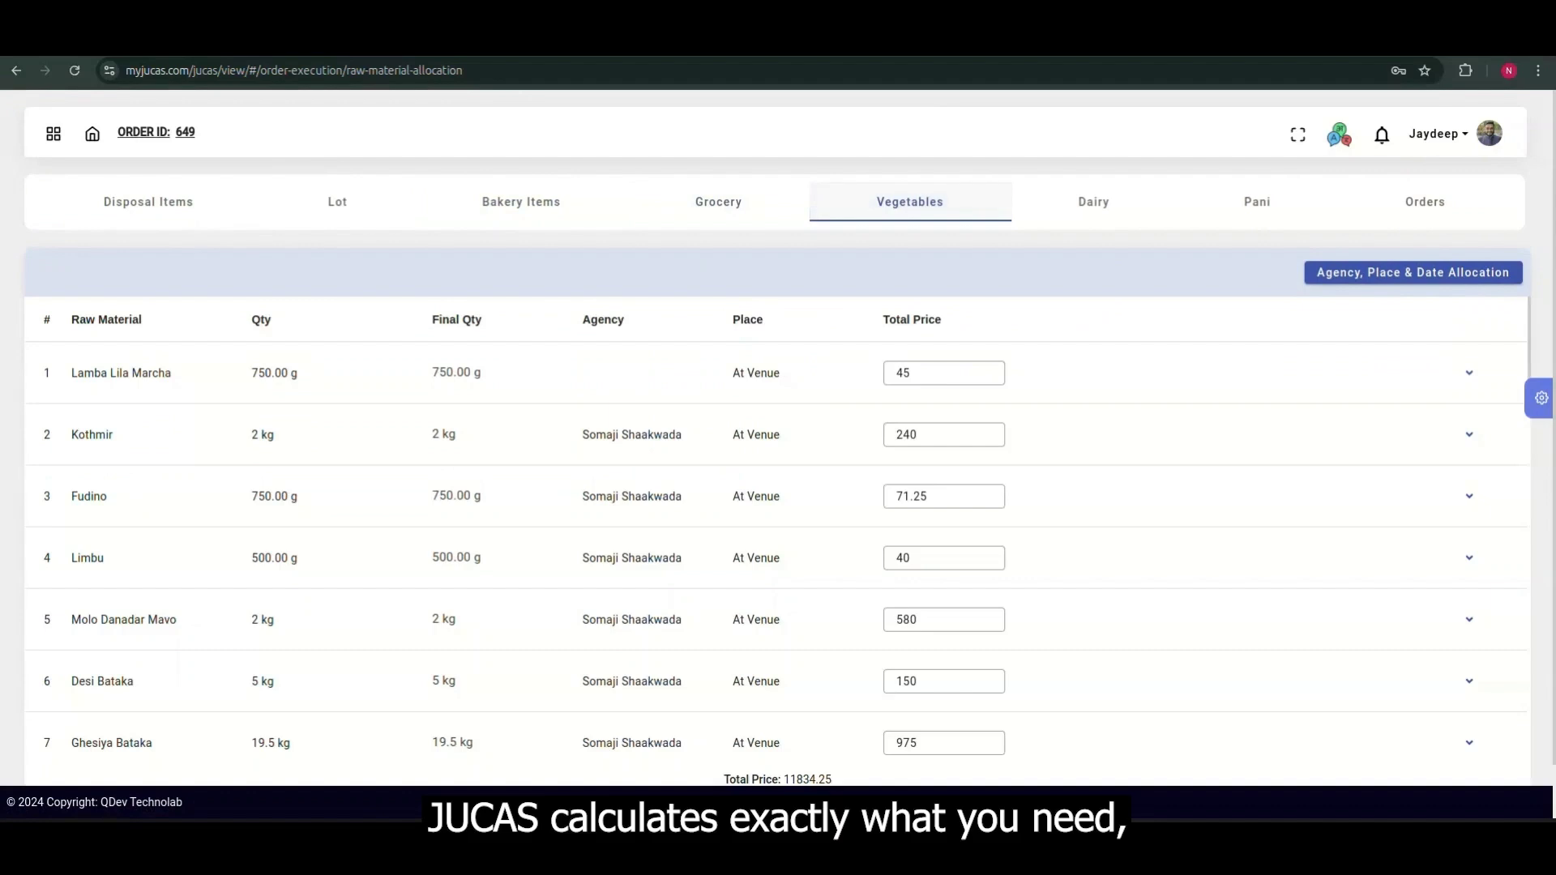
left_click(53, 134)
left_click(250, 337)
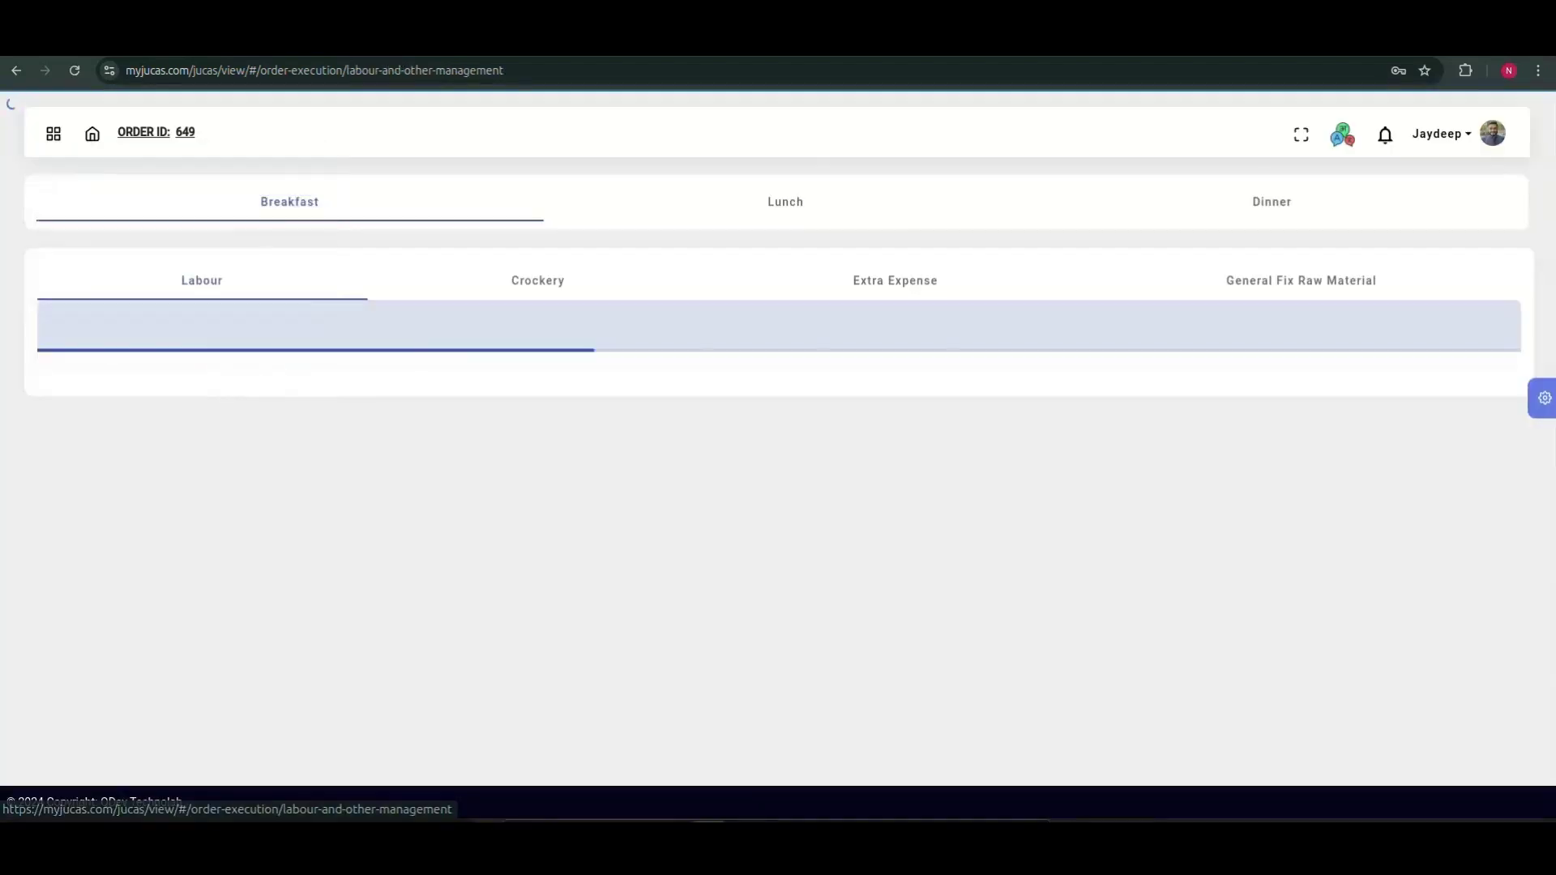
left_click(107, 504)
left_click(165, 493)
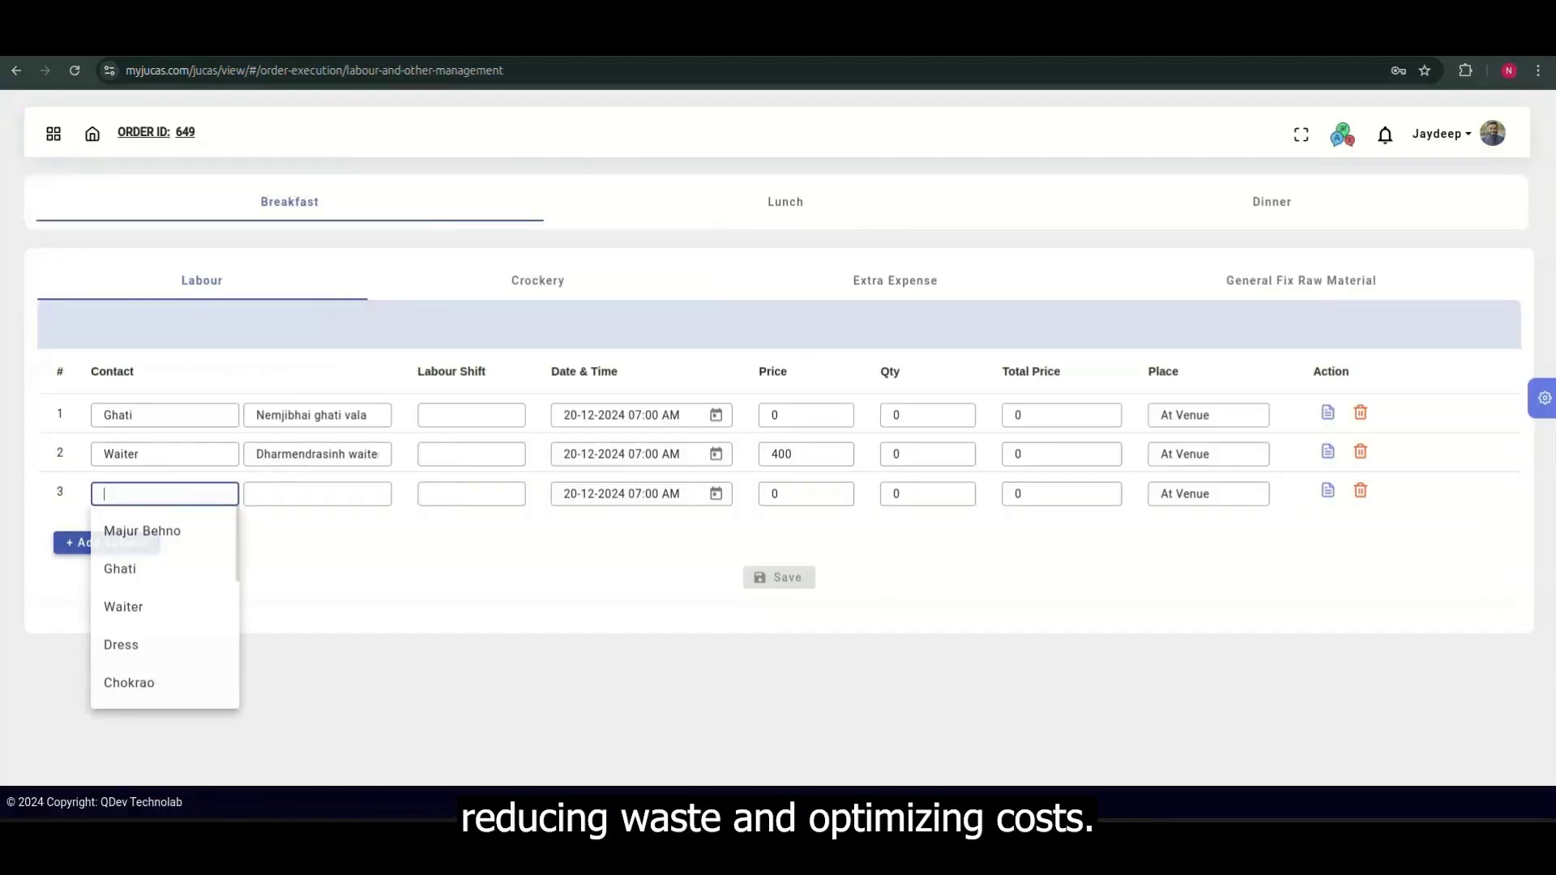
left_click(143, 531)
left_click(317, 494)
left_click(316, 535)
- Set the breakfast labour shifts to Loading for Ghati, Morning for Waiter and Evening for Majur Behno
left_click(471, 415)
left_click(458, 453)
left_click(471, 454)
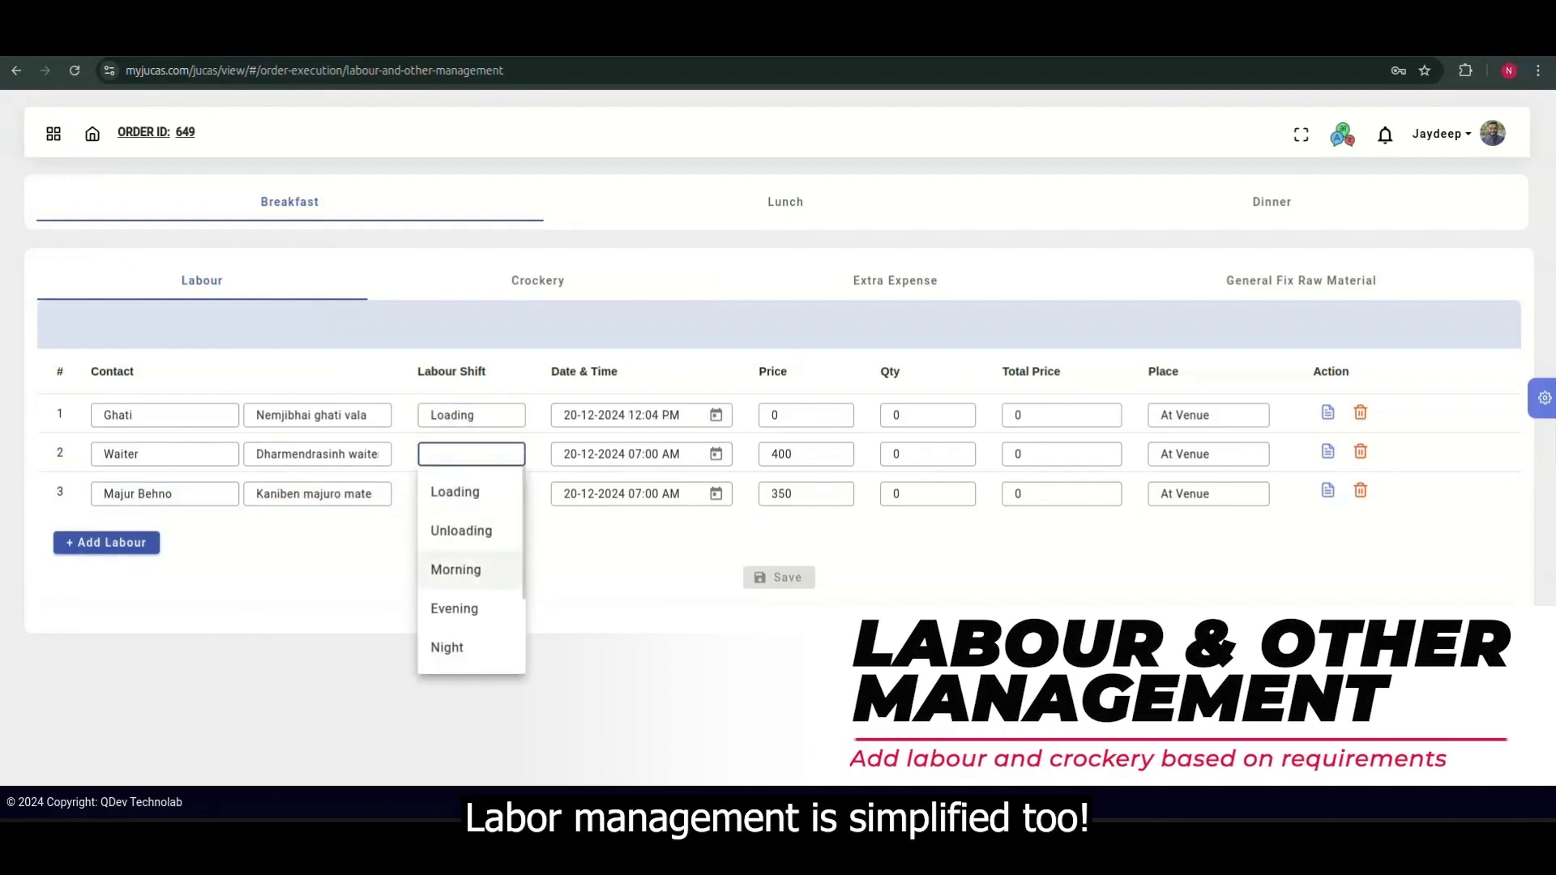
left_click(456, 569)
left_click(471, 494)
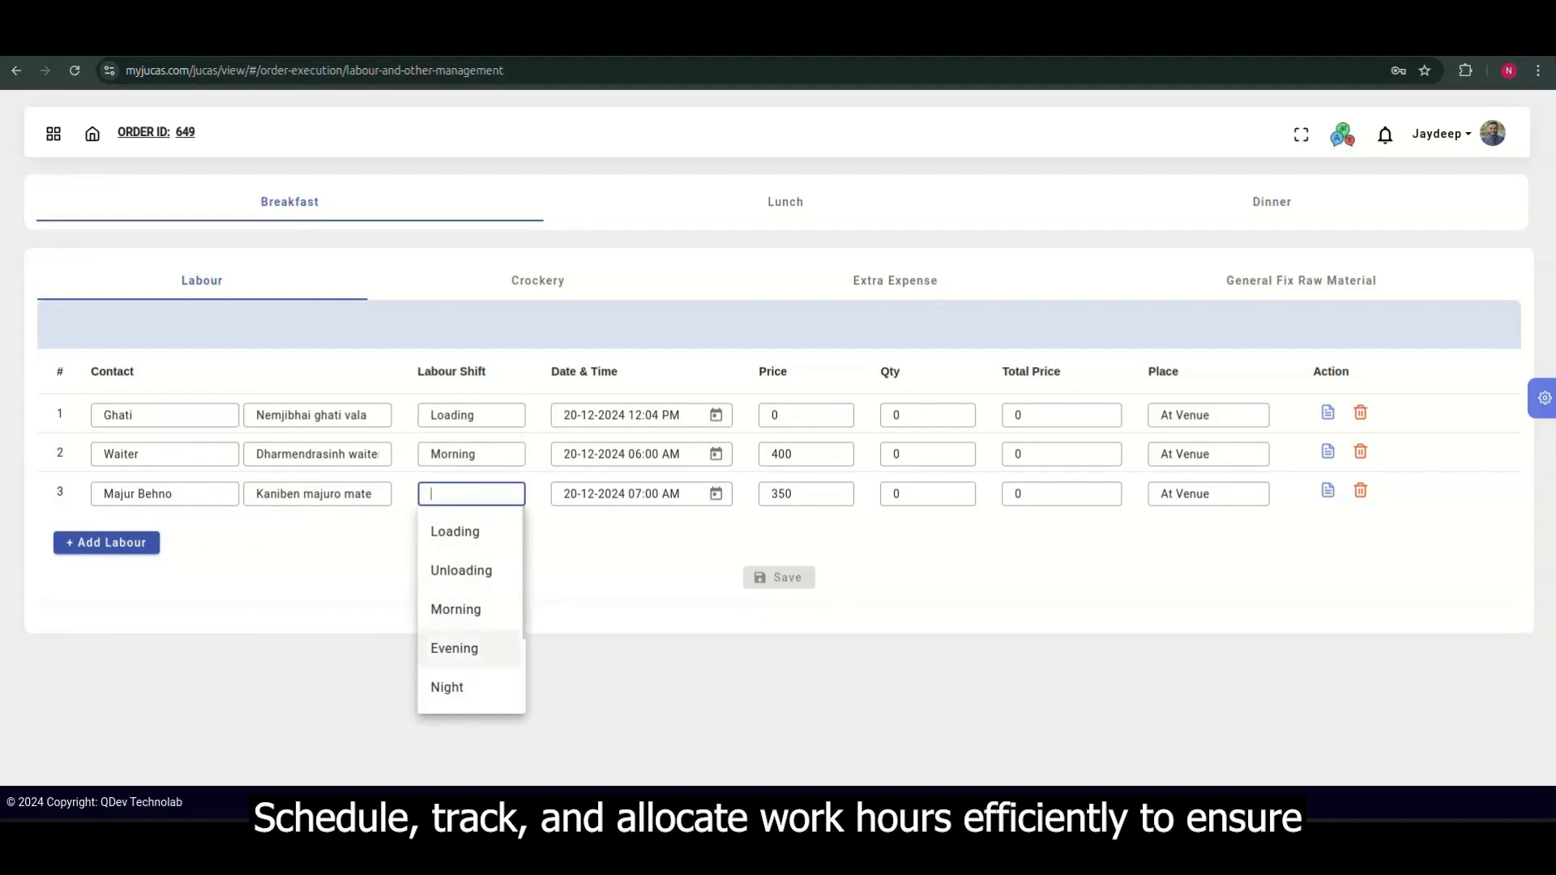
left_click(454, 649)
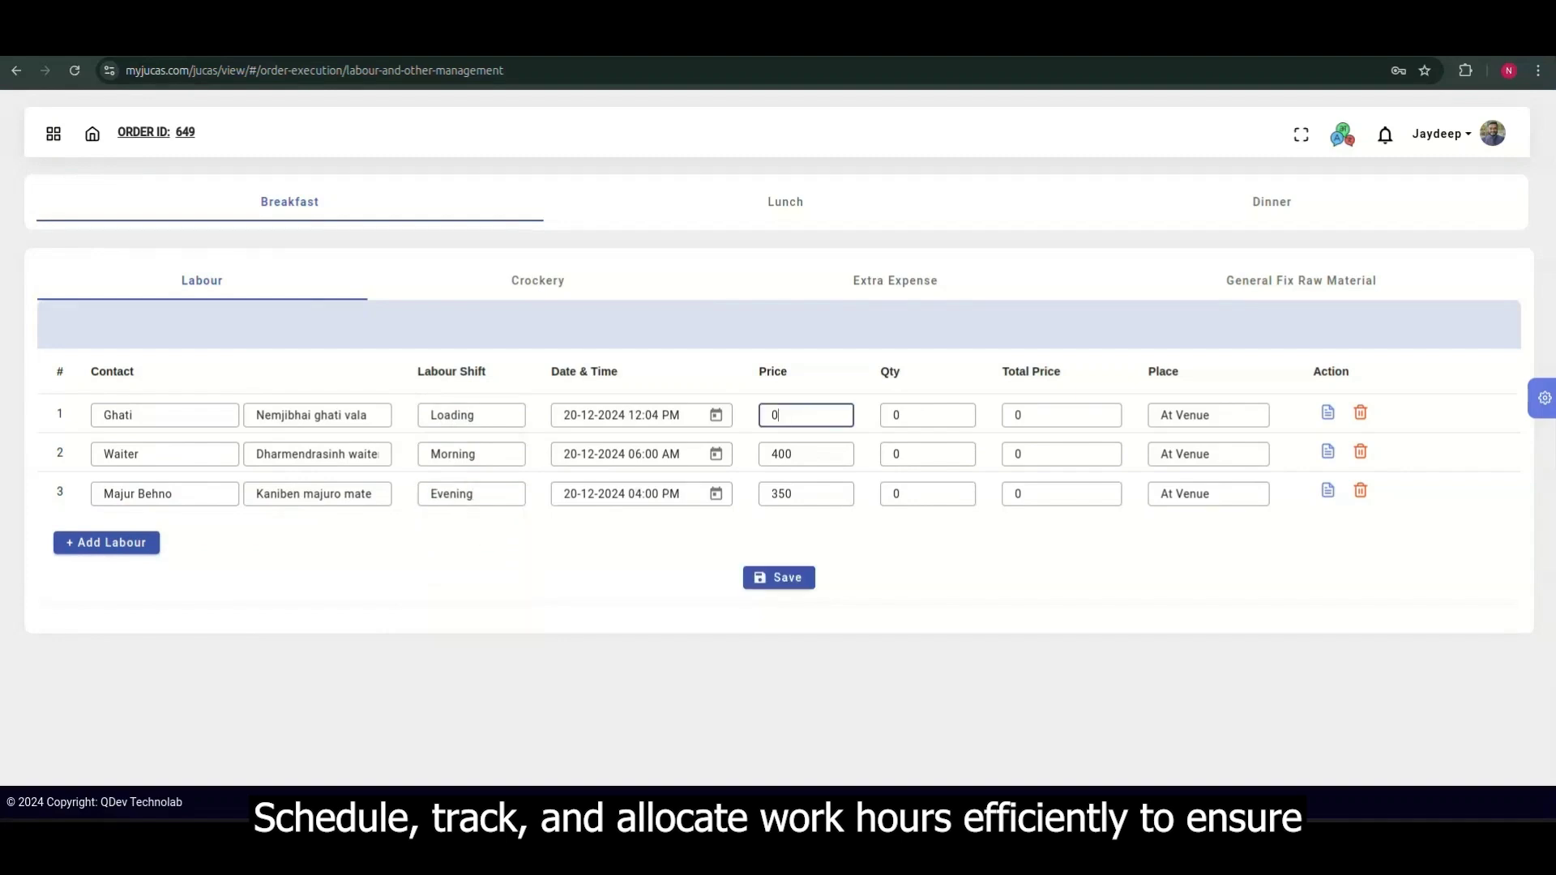
- Set Ghati's price to 250 and the quantity of all three breakfast labour rows to 10, and save
double_click(774, 415)
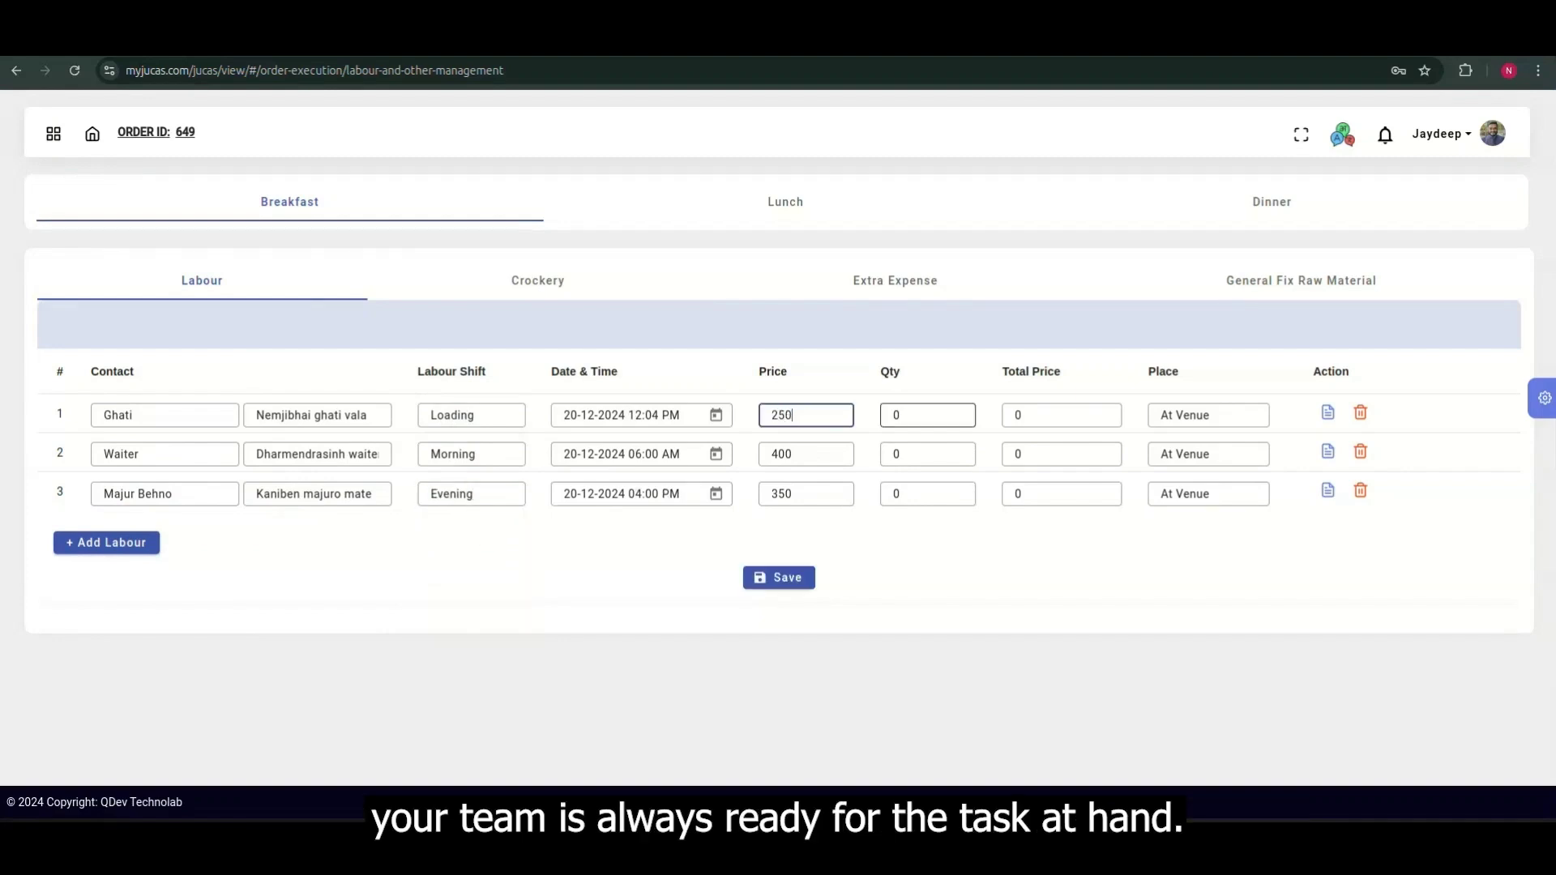
type("10")
double_click(897, 455)
type("10")
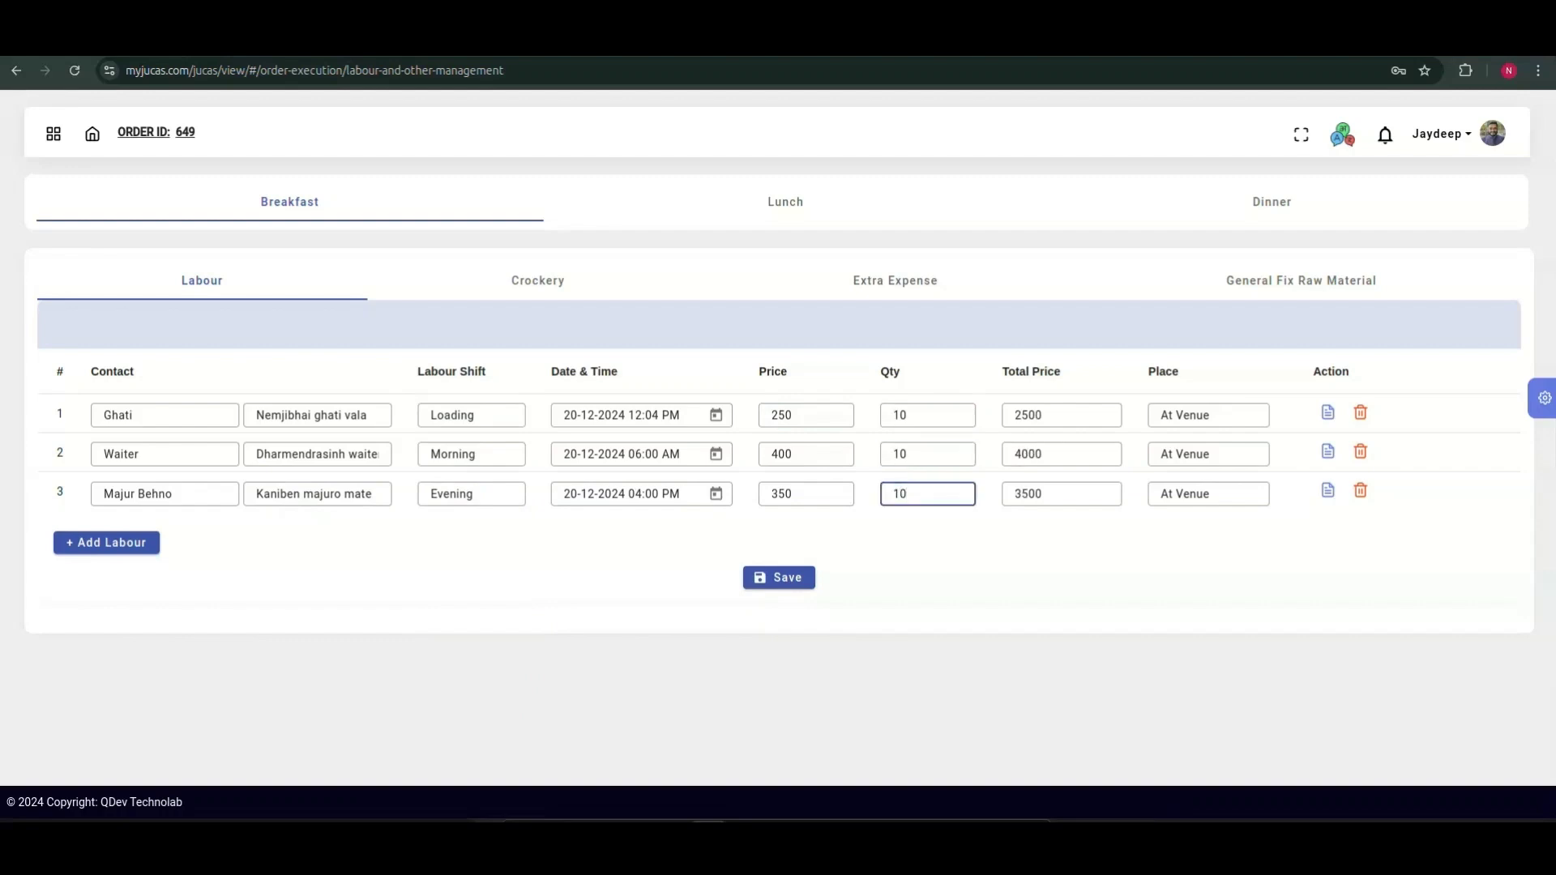
left_click(779, 577)
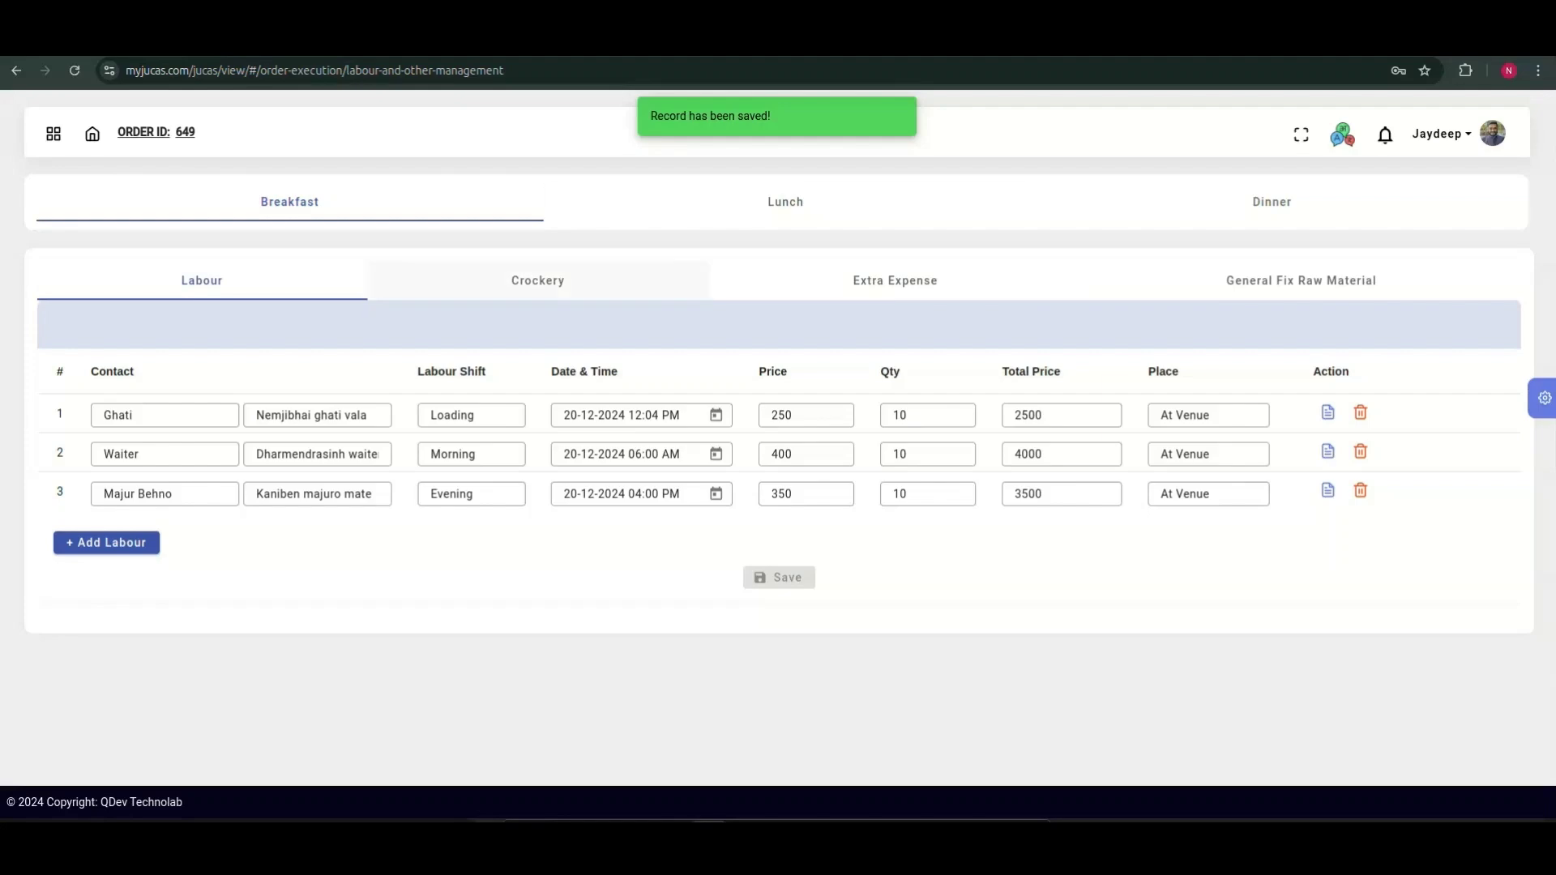
- Review the breakfast Crockery, Extra Expense and General Fix Raw Material lists
left_click(612, 281)
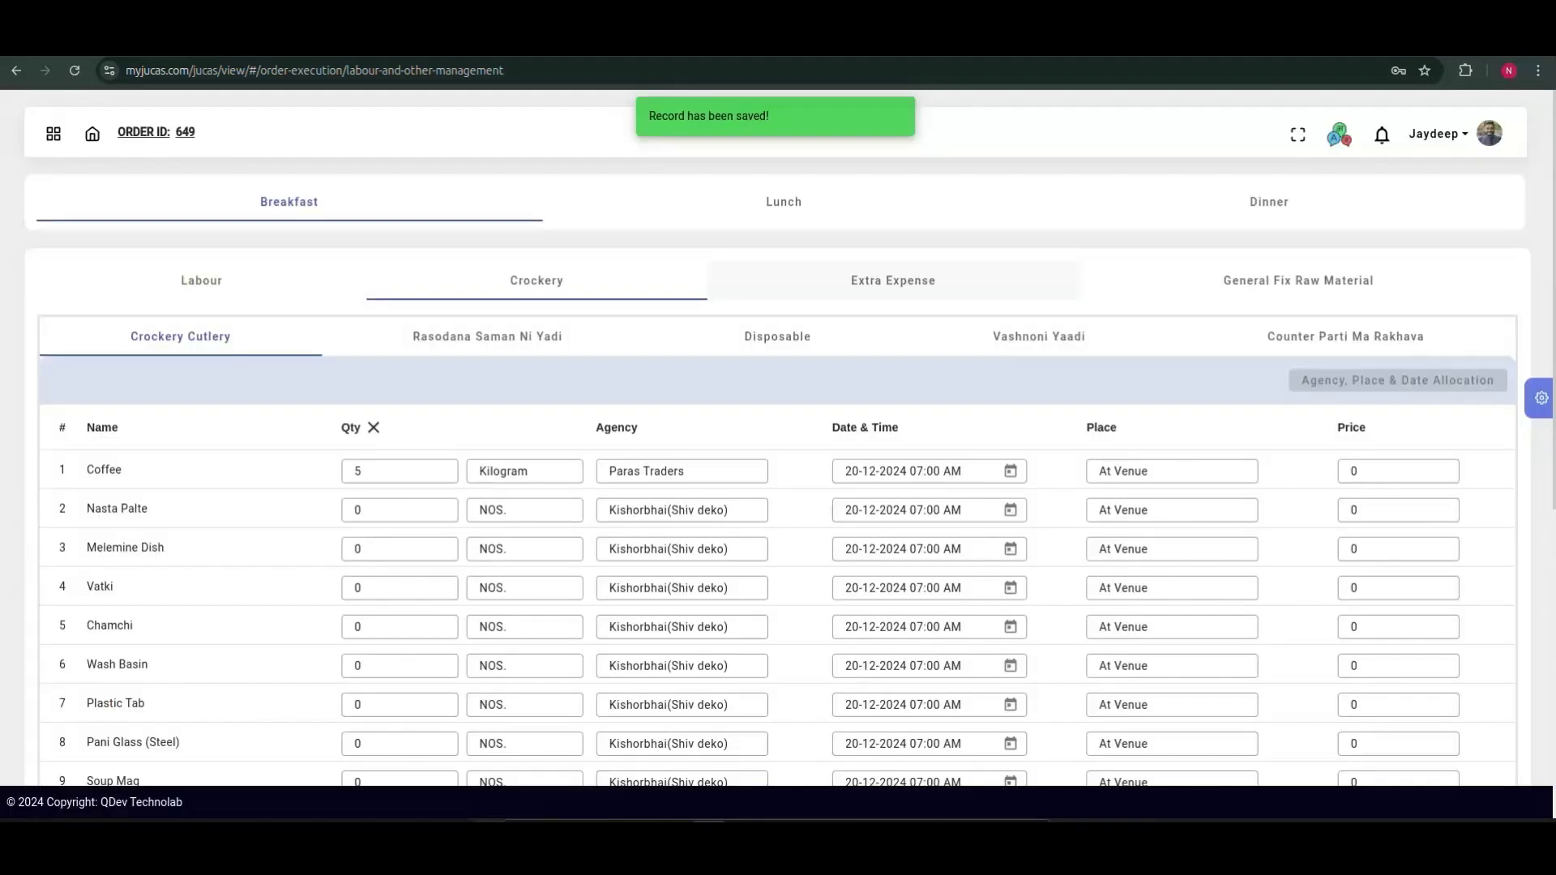
scroll(924, 353, "down", 2)
scroll(779, 487, "down", 5)
scroll(778, 487, "up", 8)
left_click(893, 280)
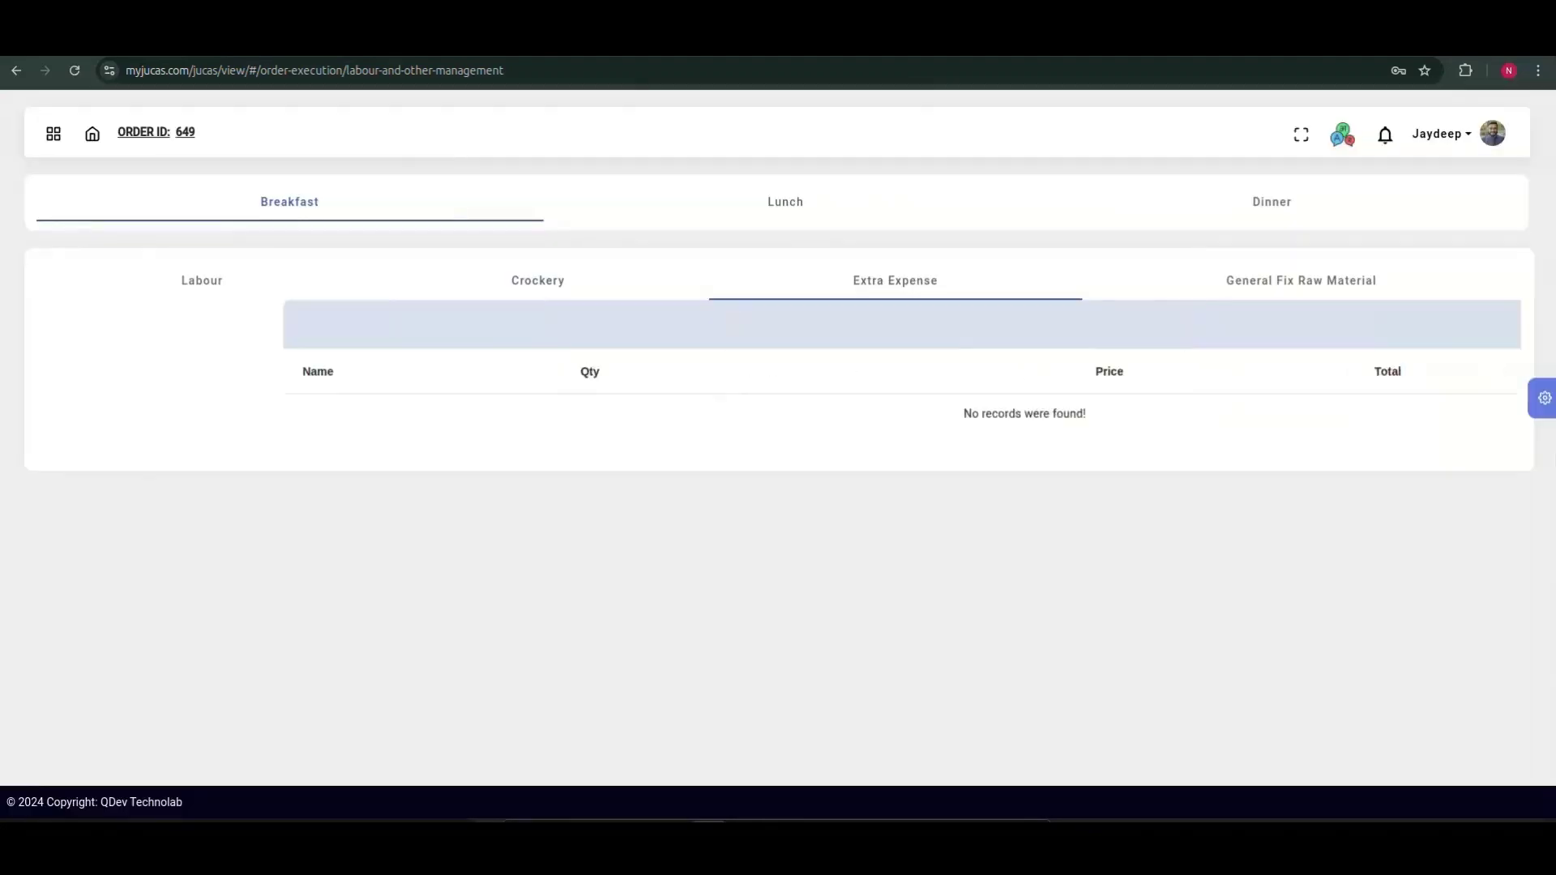
left_click(1299, 280)
scroll(778, 486, "down", 7)
scroll(779, 487, "down", 6)
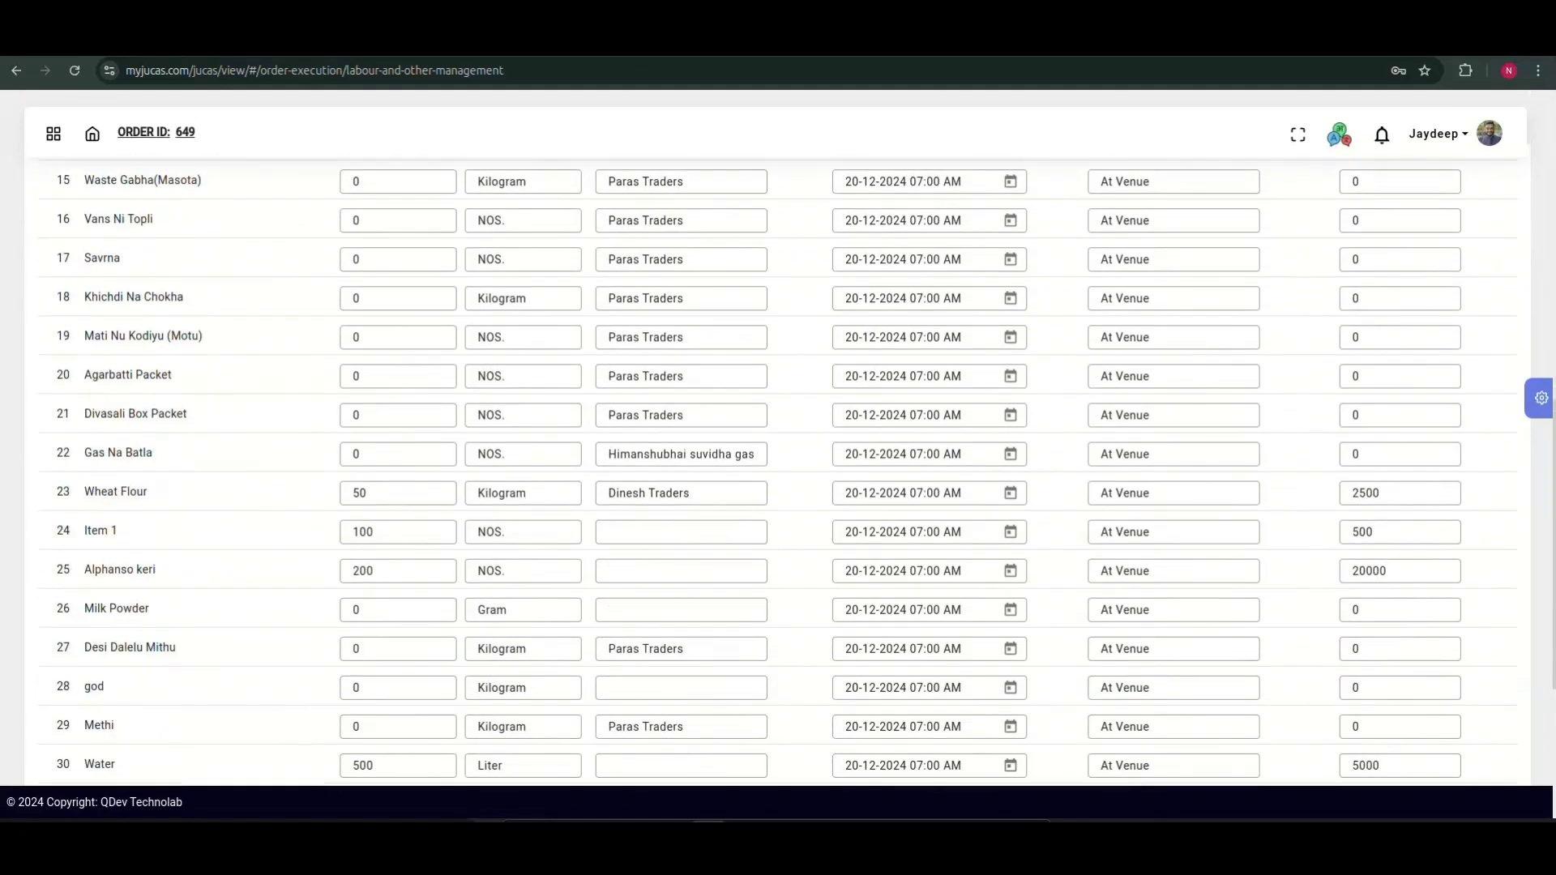
scroll(779, 487, "up", 10)
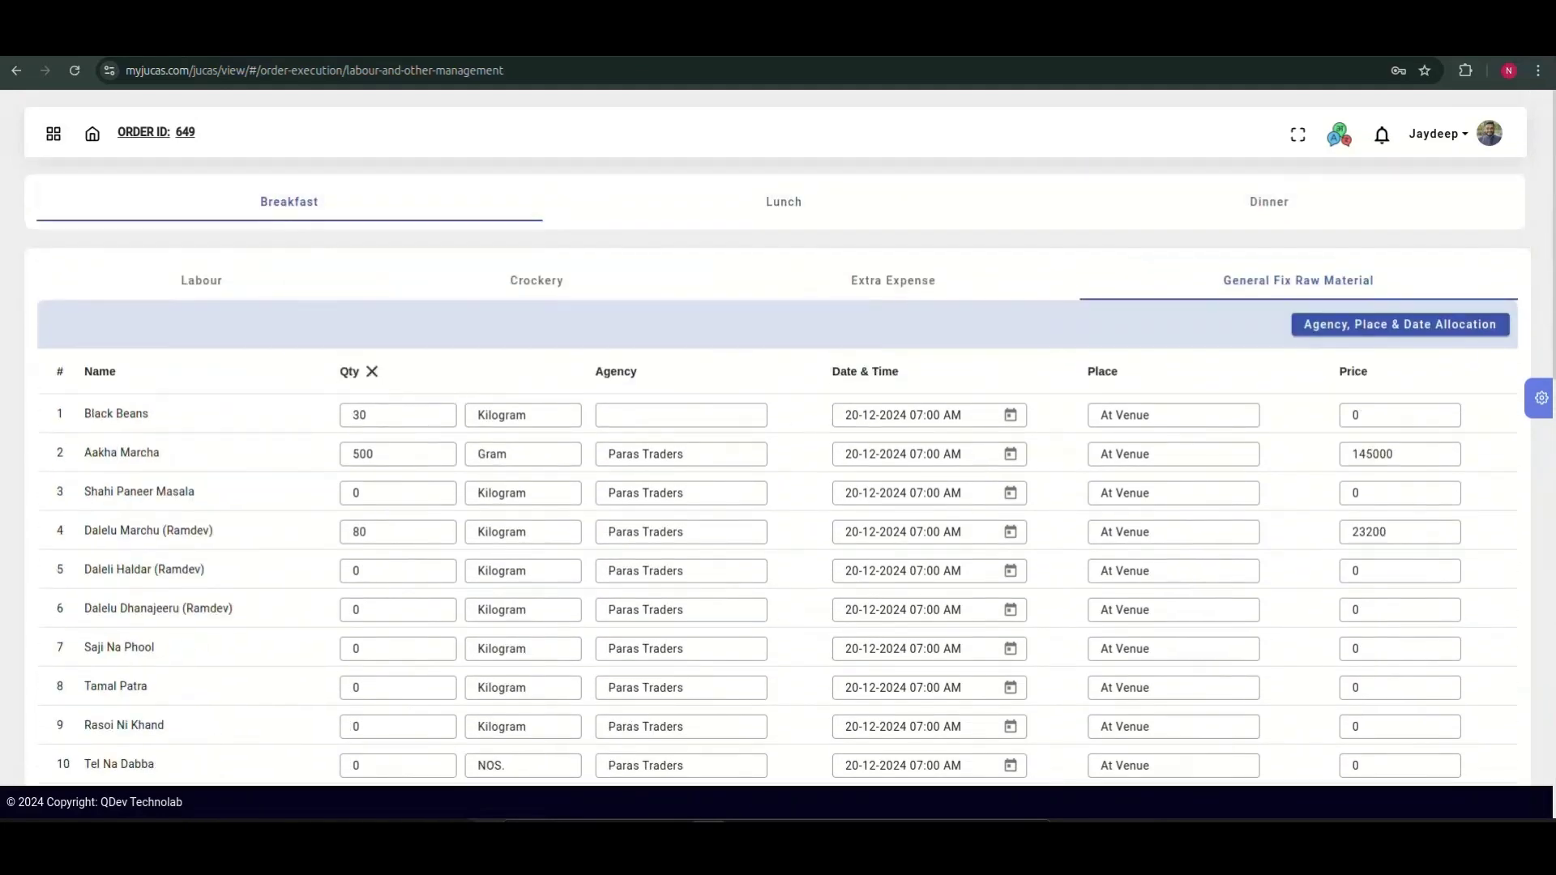
- Open Dish Costing and examine the charges and totals for breakfast, lunch and dinner
left_click(53, 133)
left_click(108, 438)
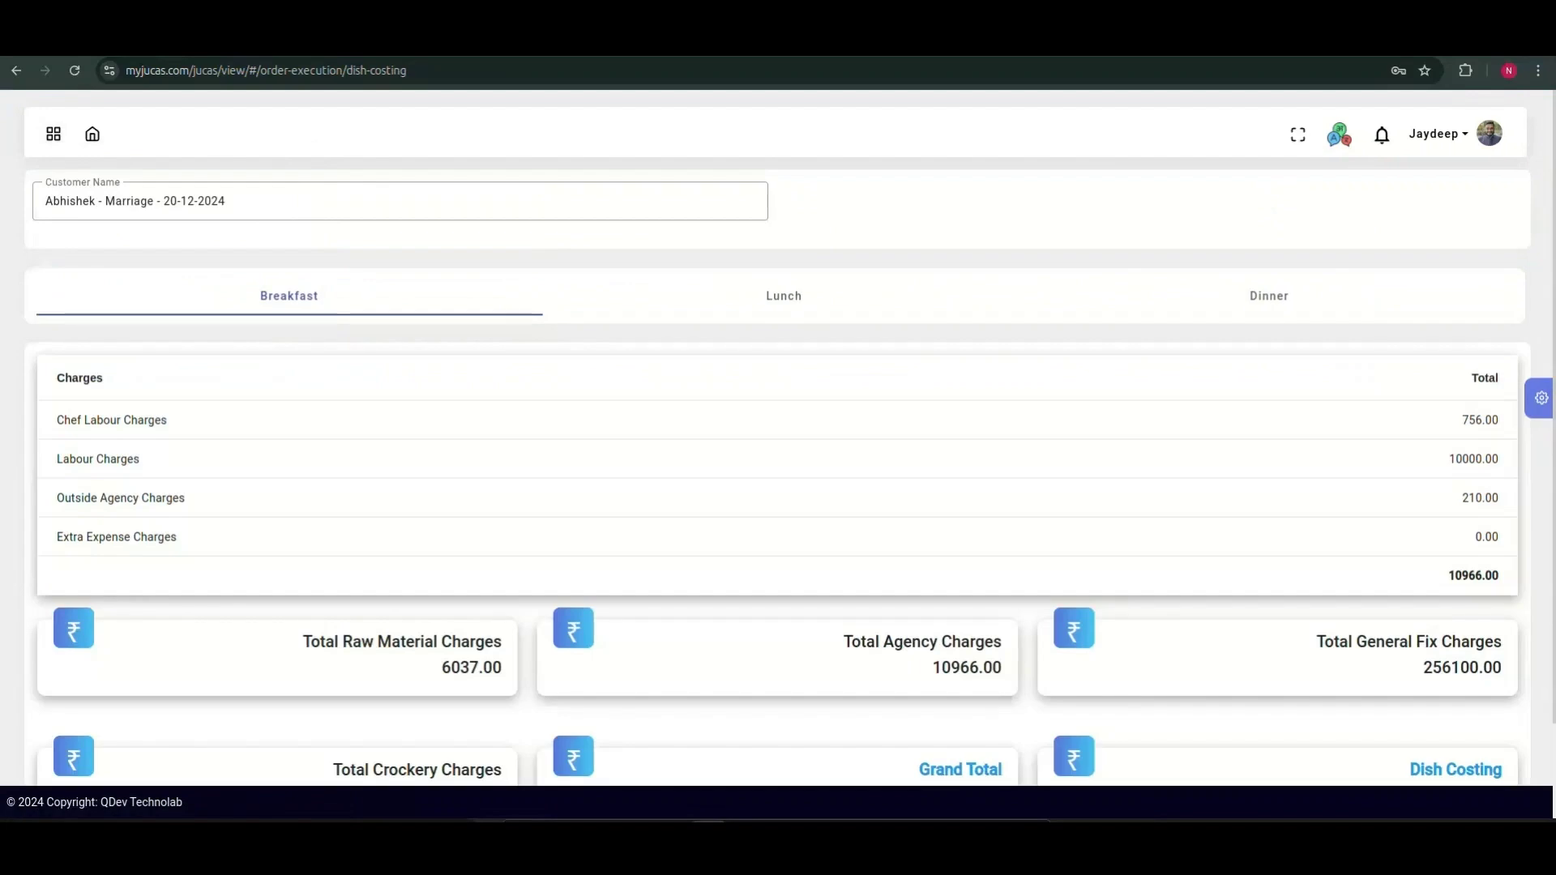
scroll(778, 470, "down", 2)
scroll(721, 324, "up", 2)
left_click(720, 295)
scroll(720, 324, "down", 2)
scroll(1232, 324, "up", 2)
left_click(1233, 295)
scroll(1232, 324, "down", 2)
scroll(1232, 324, "up", 2)
- From Order Booking Reports, generate the order's Exclusive Menu Report and look through its pages
left_click(53, 134)
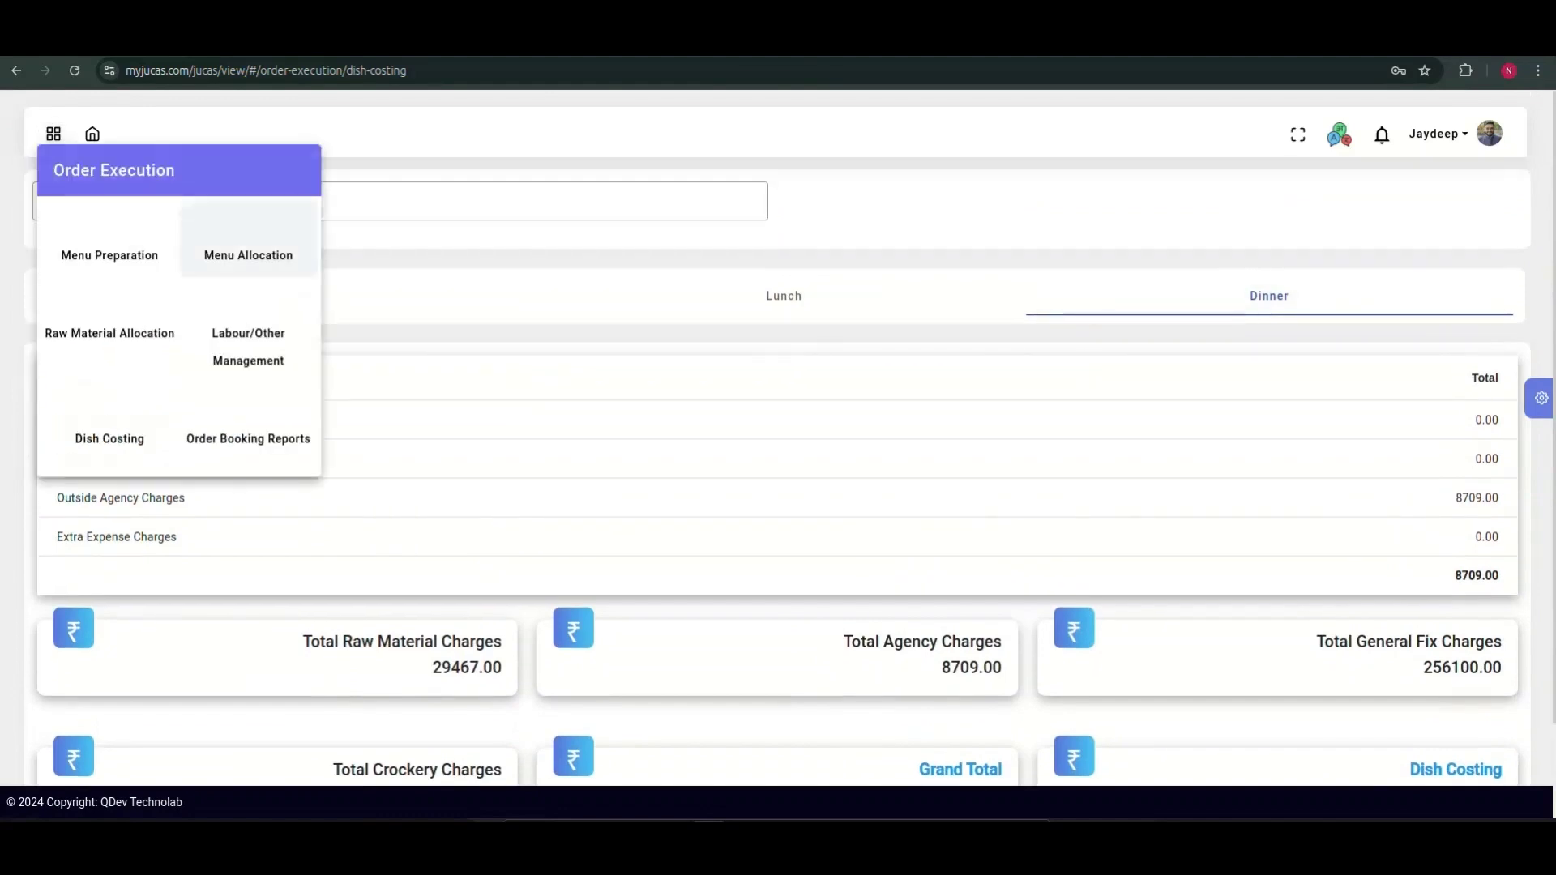
left_click(246, 437)
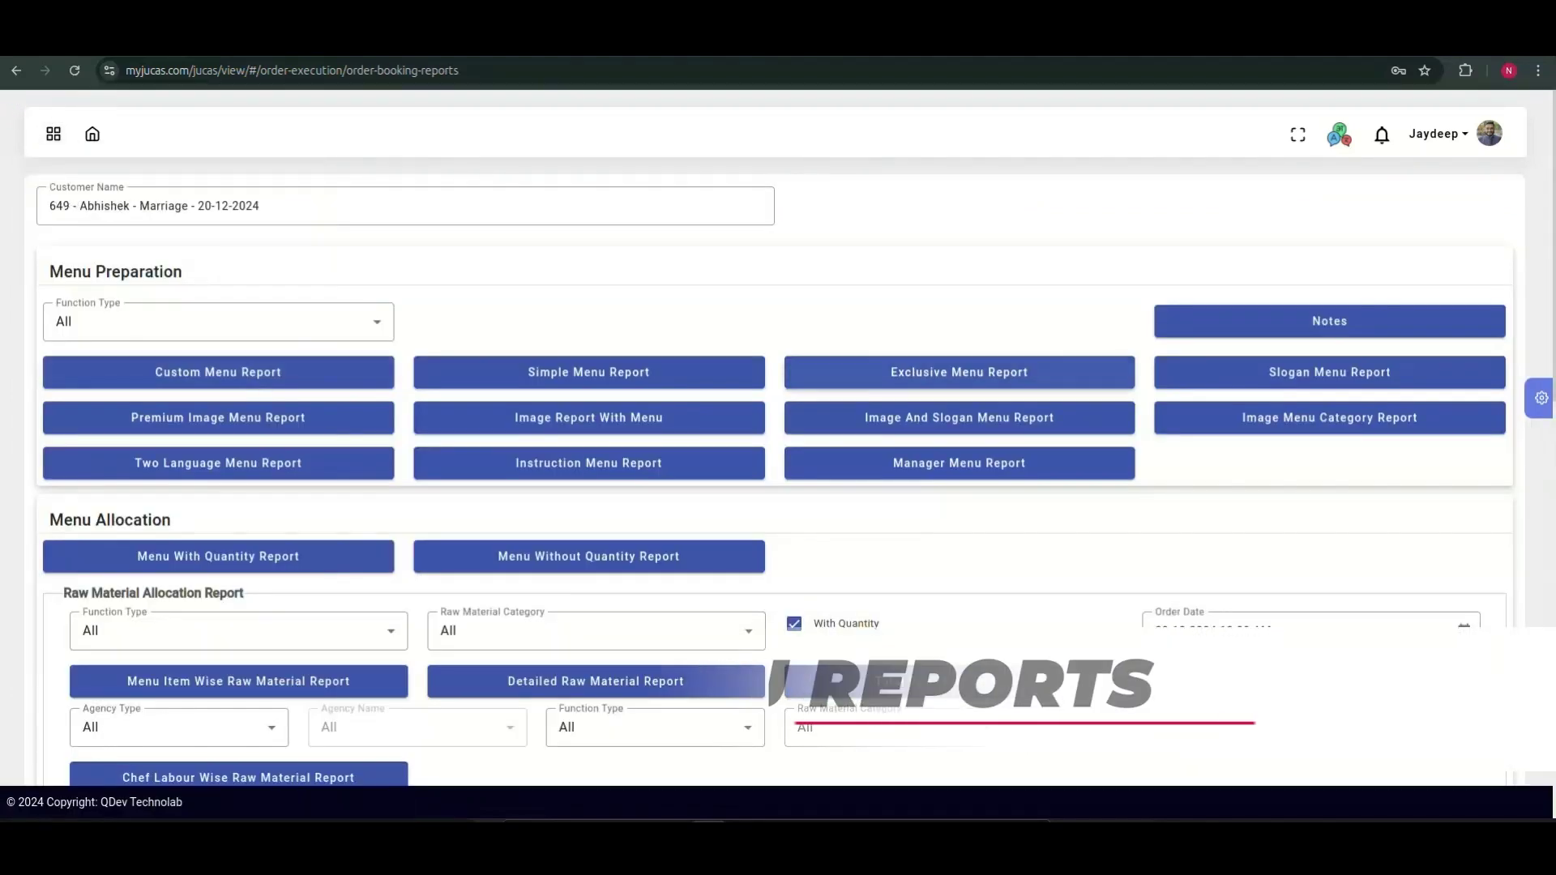
left_click(973, 373)
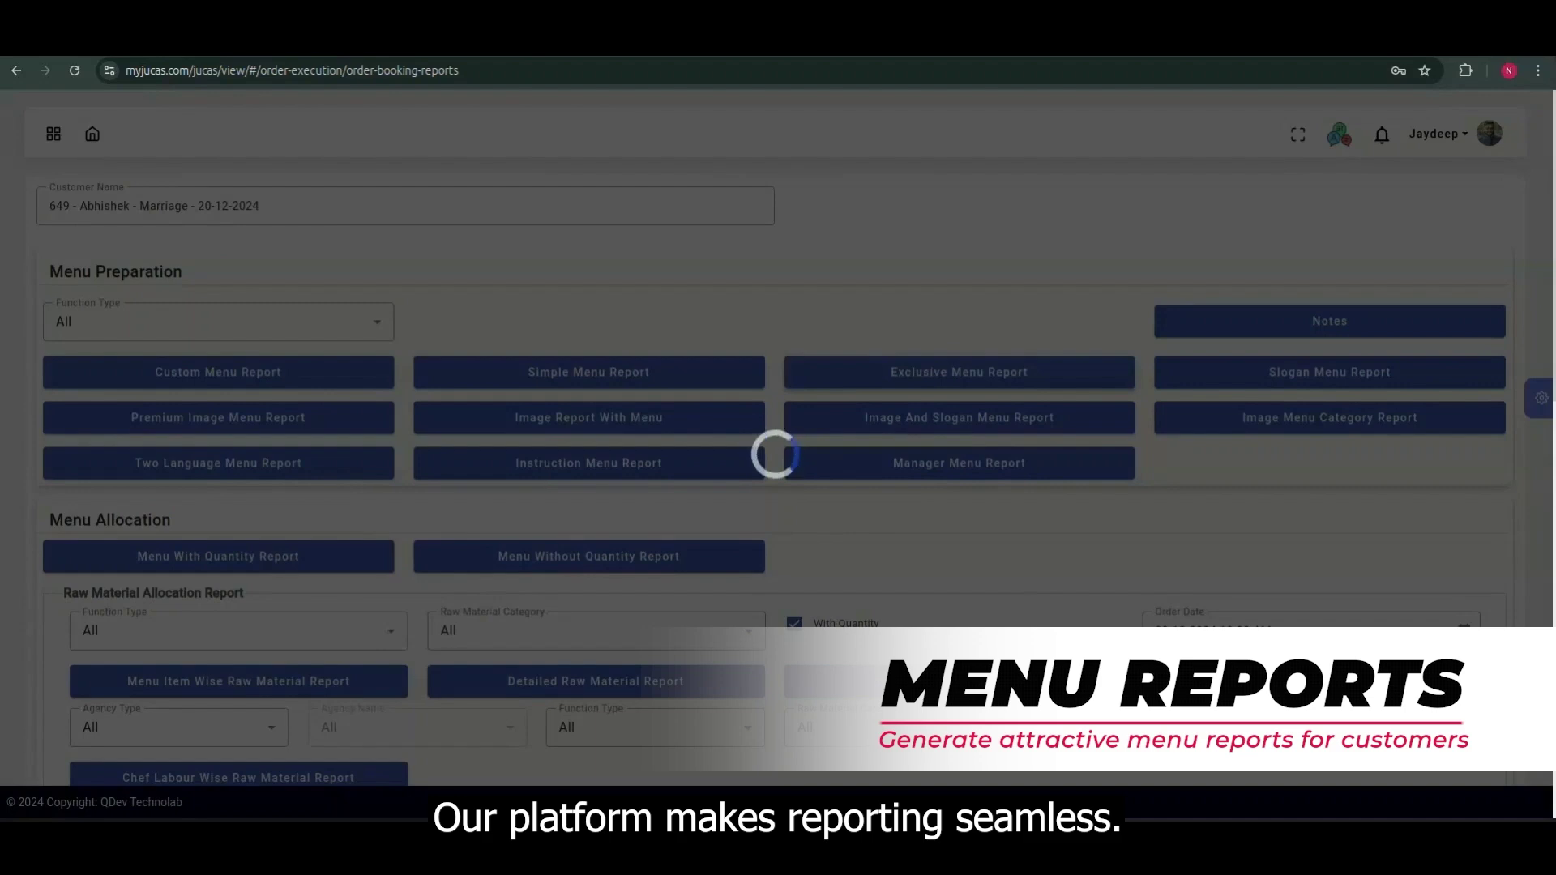
scroll(775, 486, "down", 5)
scroll(774, 486, "down", 15)
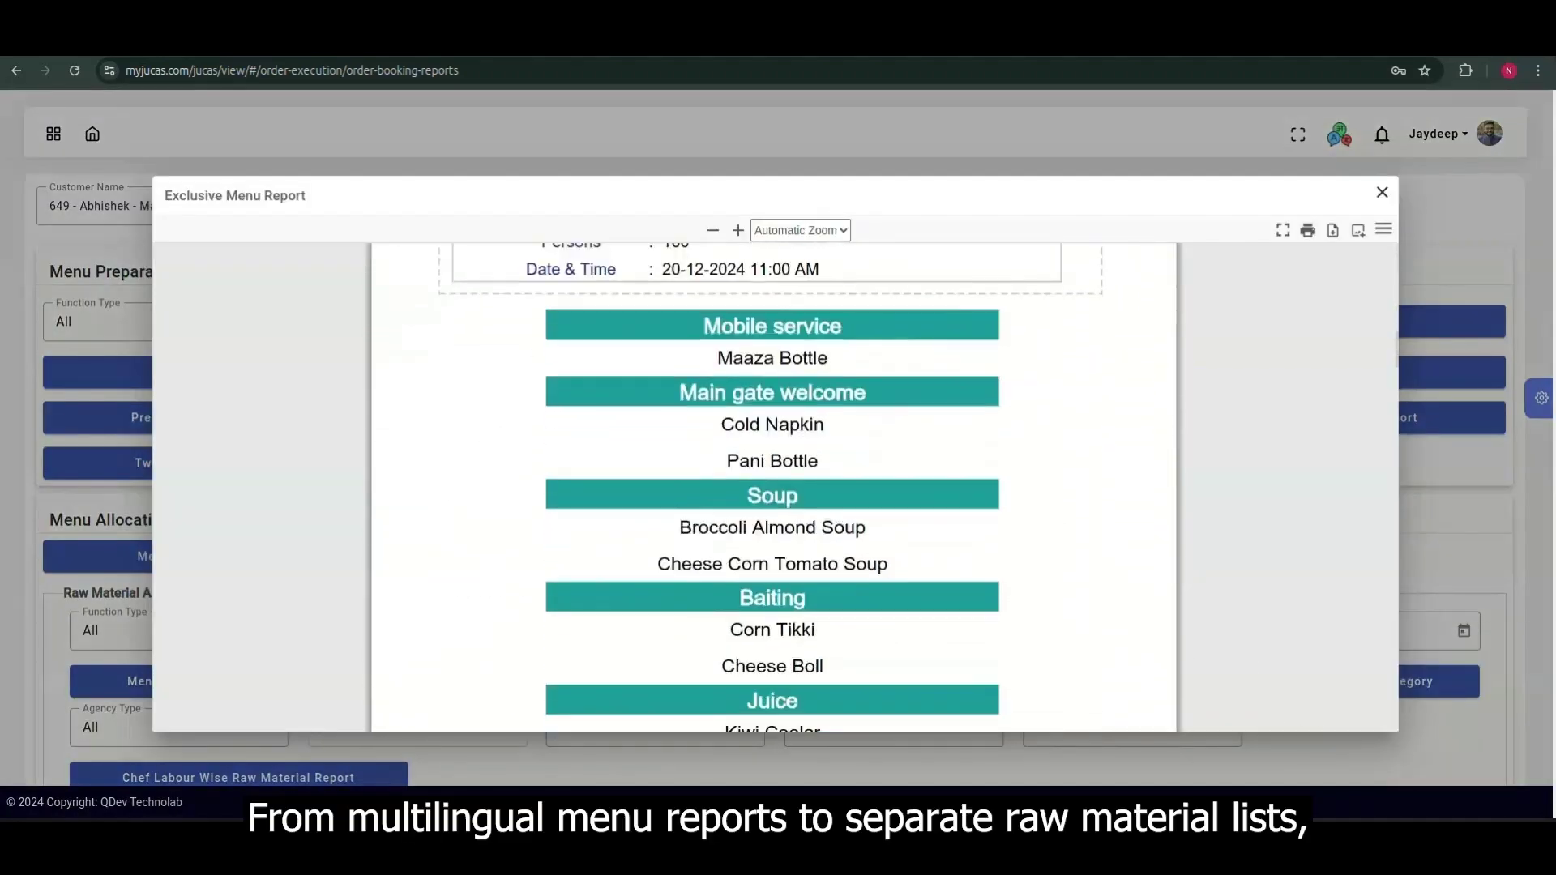
- Switch the interface language to Gujarati, generate the order's Simple Menu Report and look through its pages
scroll(774, 486, "down", 5)
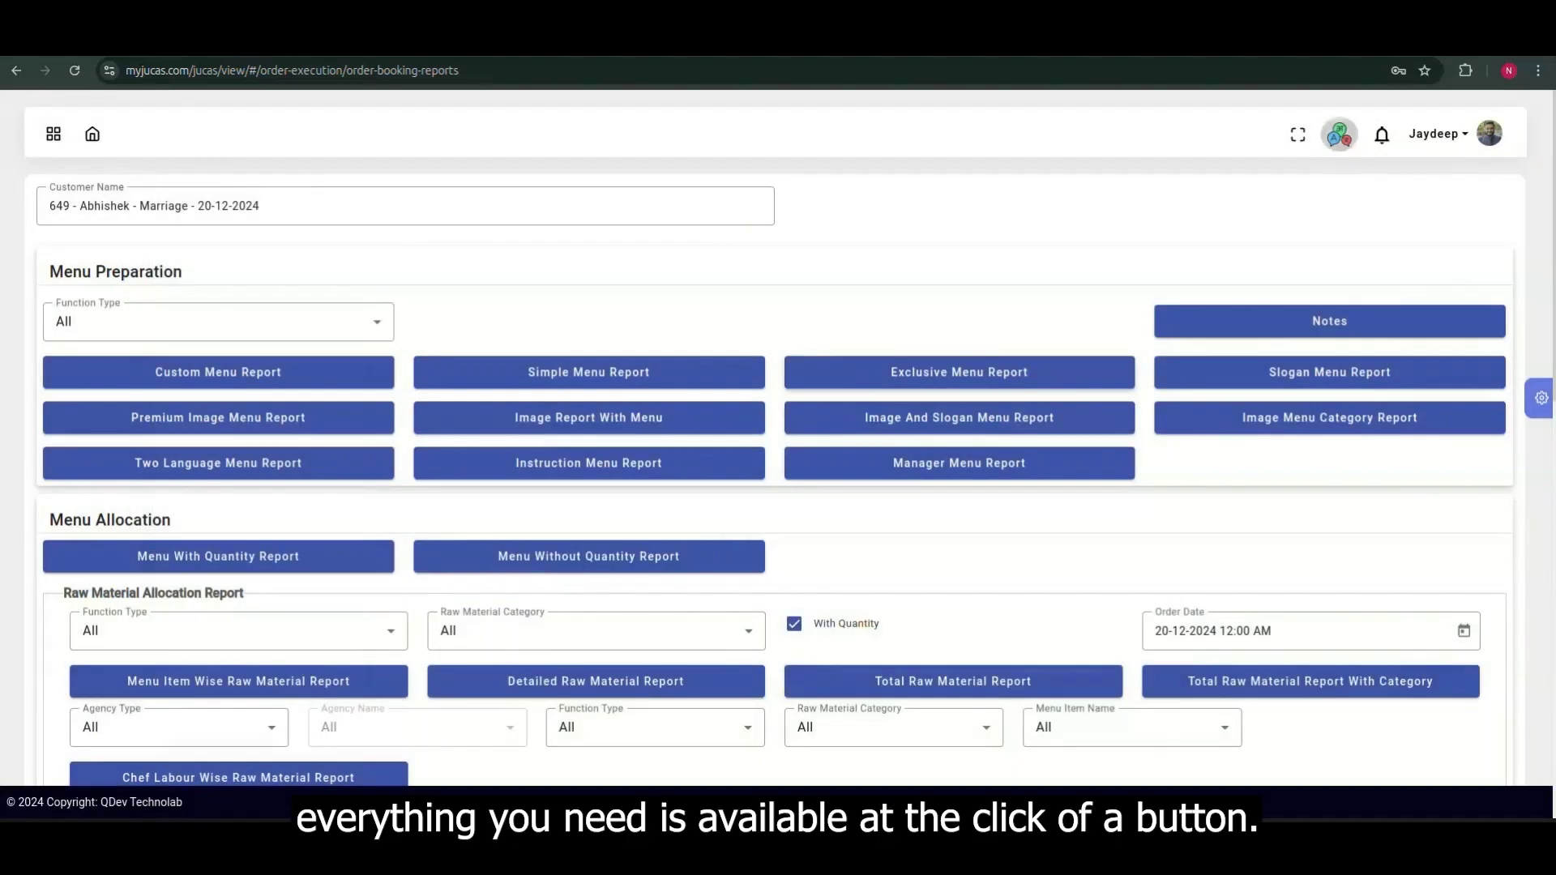
left_click(1339, 134)
left_click(1349, 209)
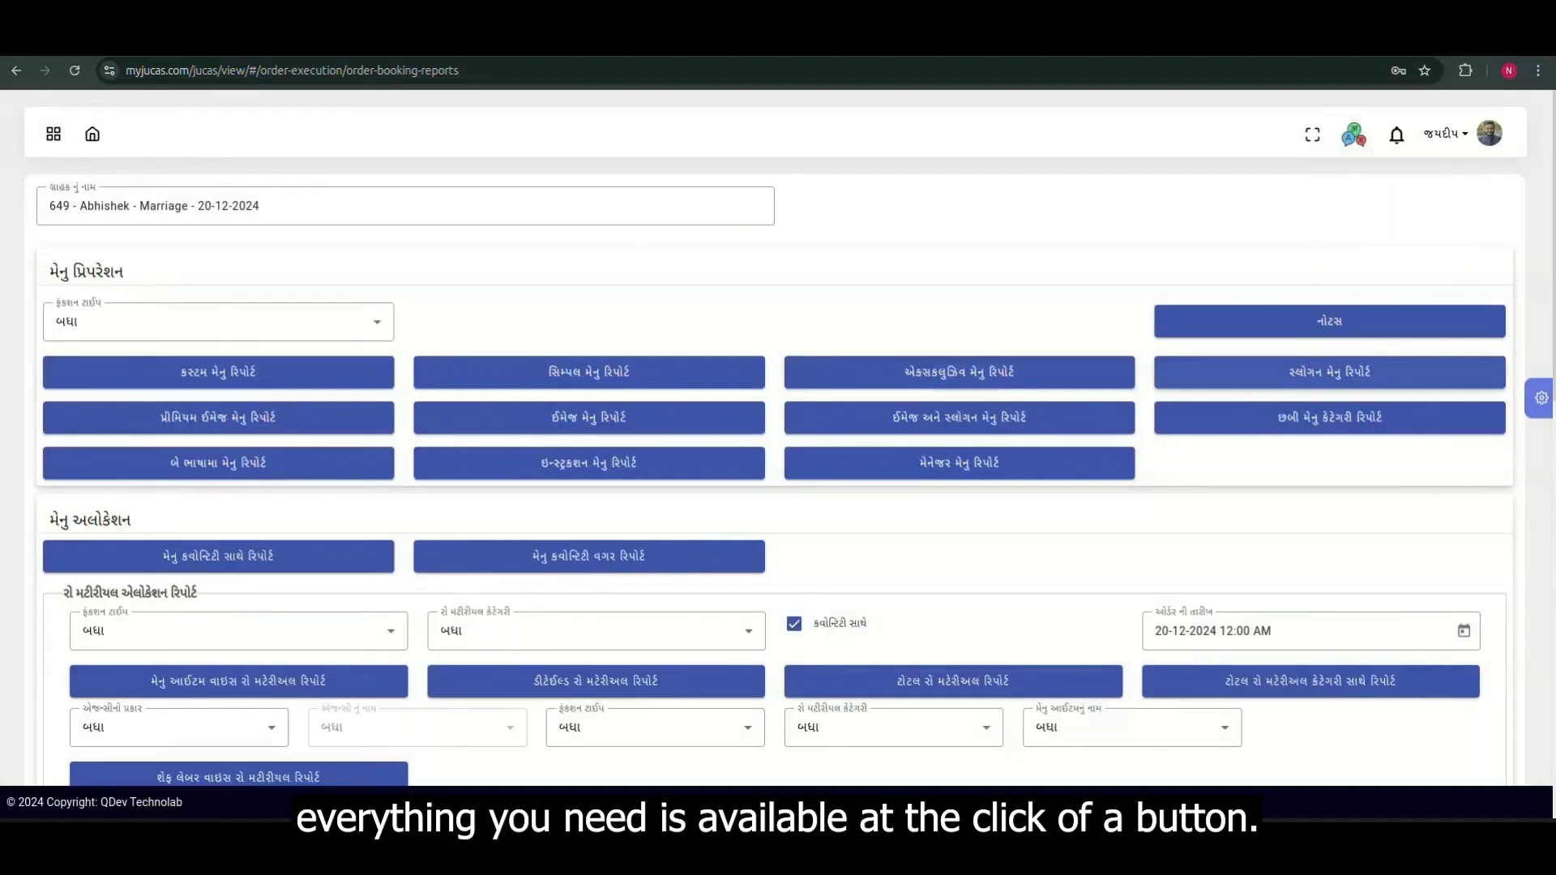
left_click(589, 372)
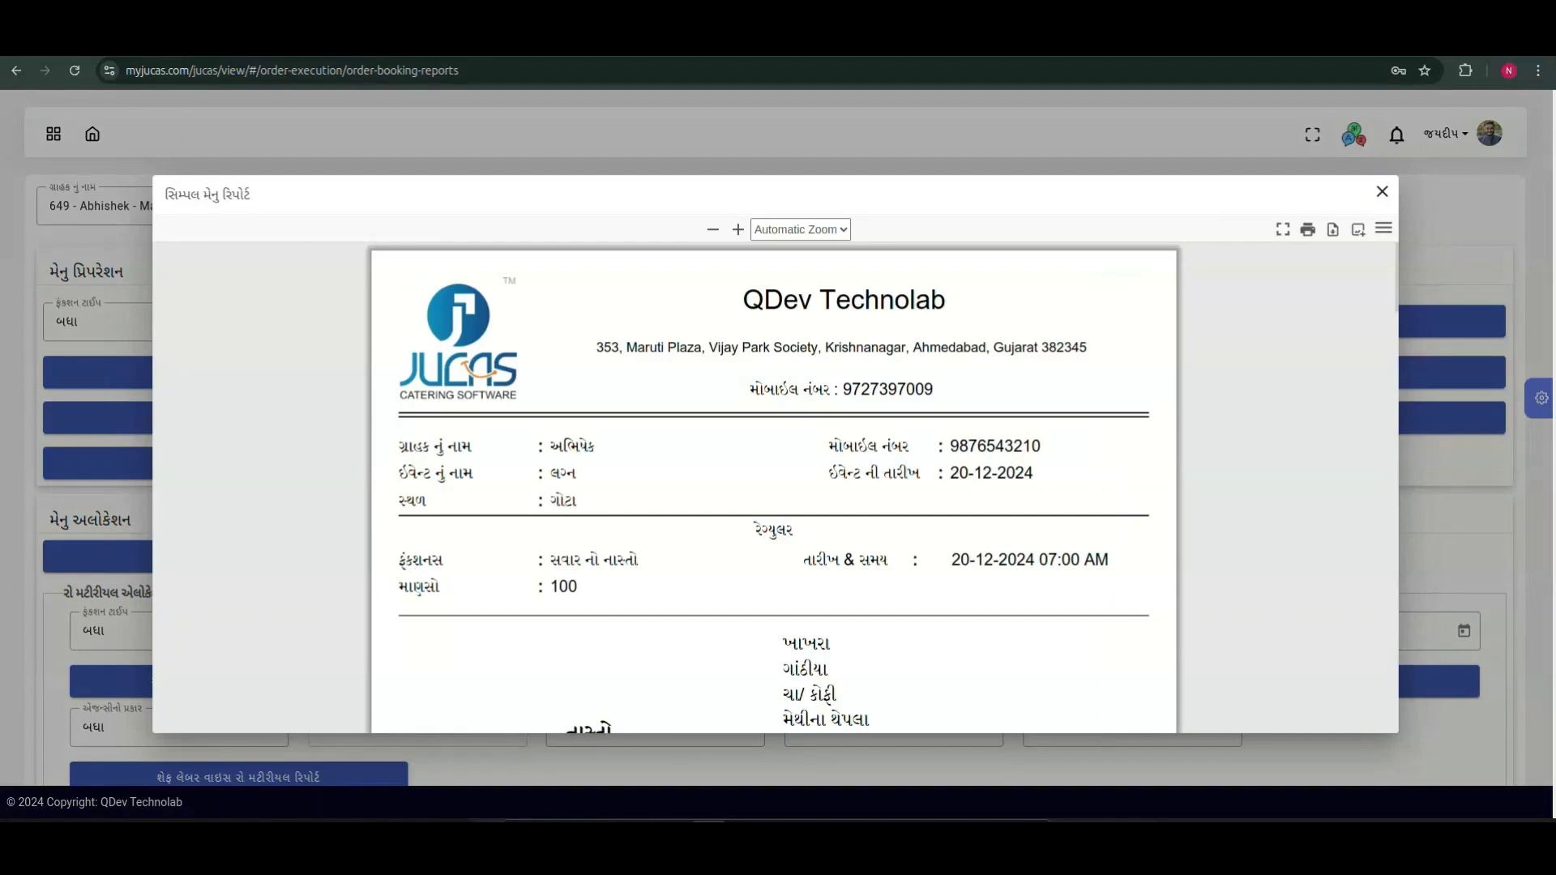
scroll(775, 487, "down", 10)
scroll(774, 486, "down", 10)
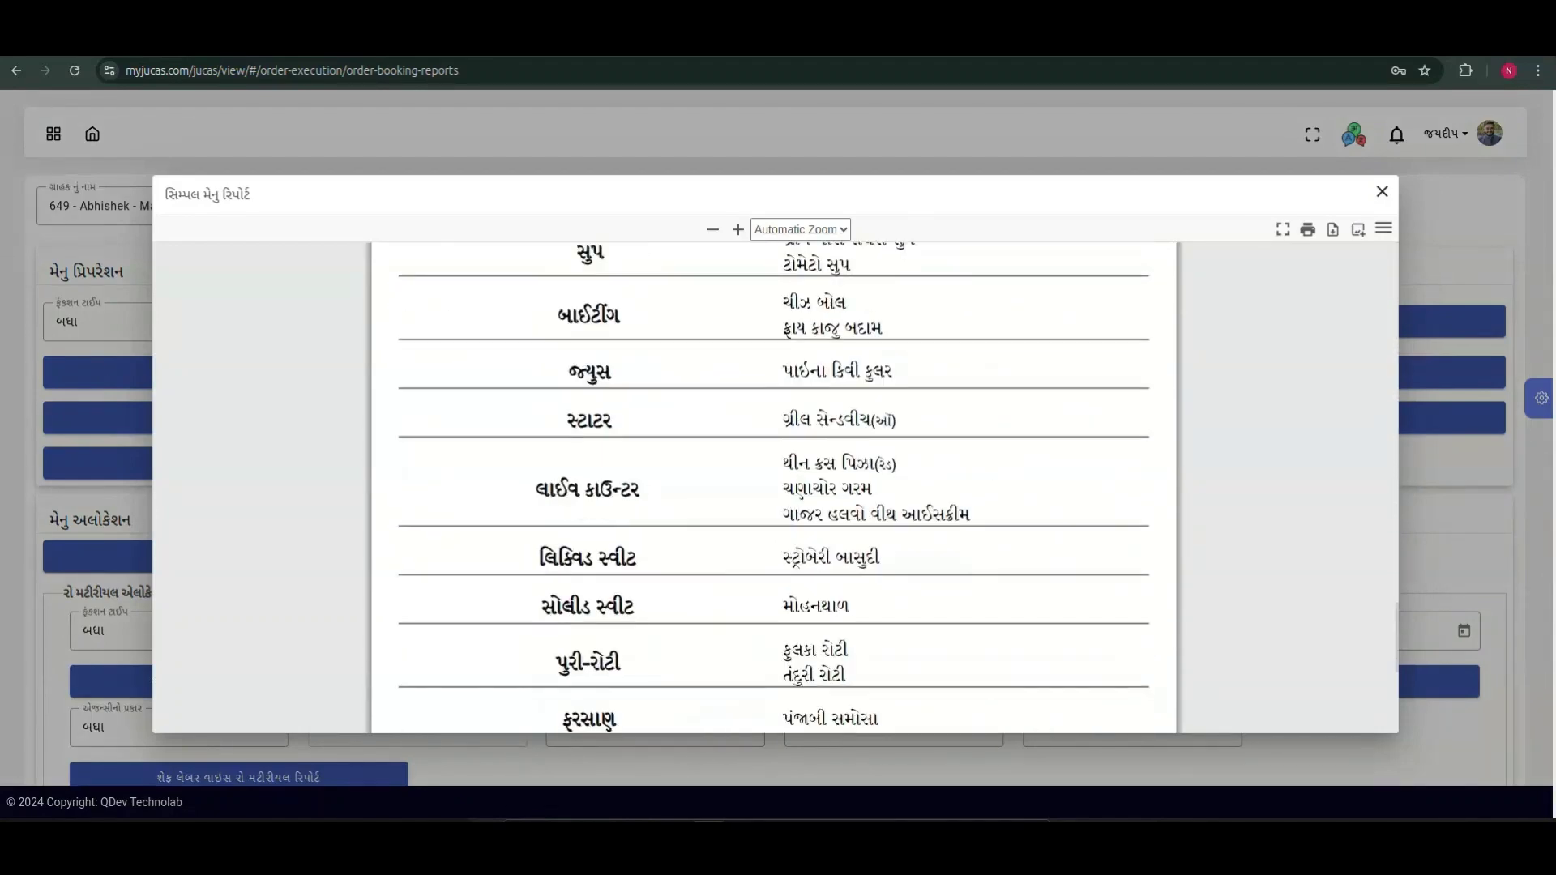
scroll(774, 487, "down", 5)
left_click(1382, 191)
- Set the interface language back to English and review the order's Menu With Quantity Report
left_click(1353, 134)
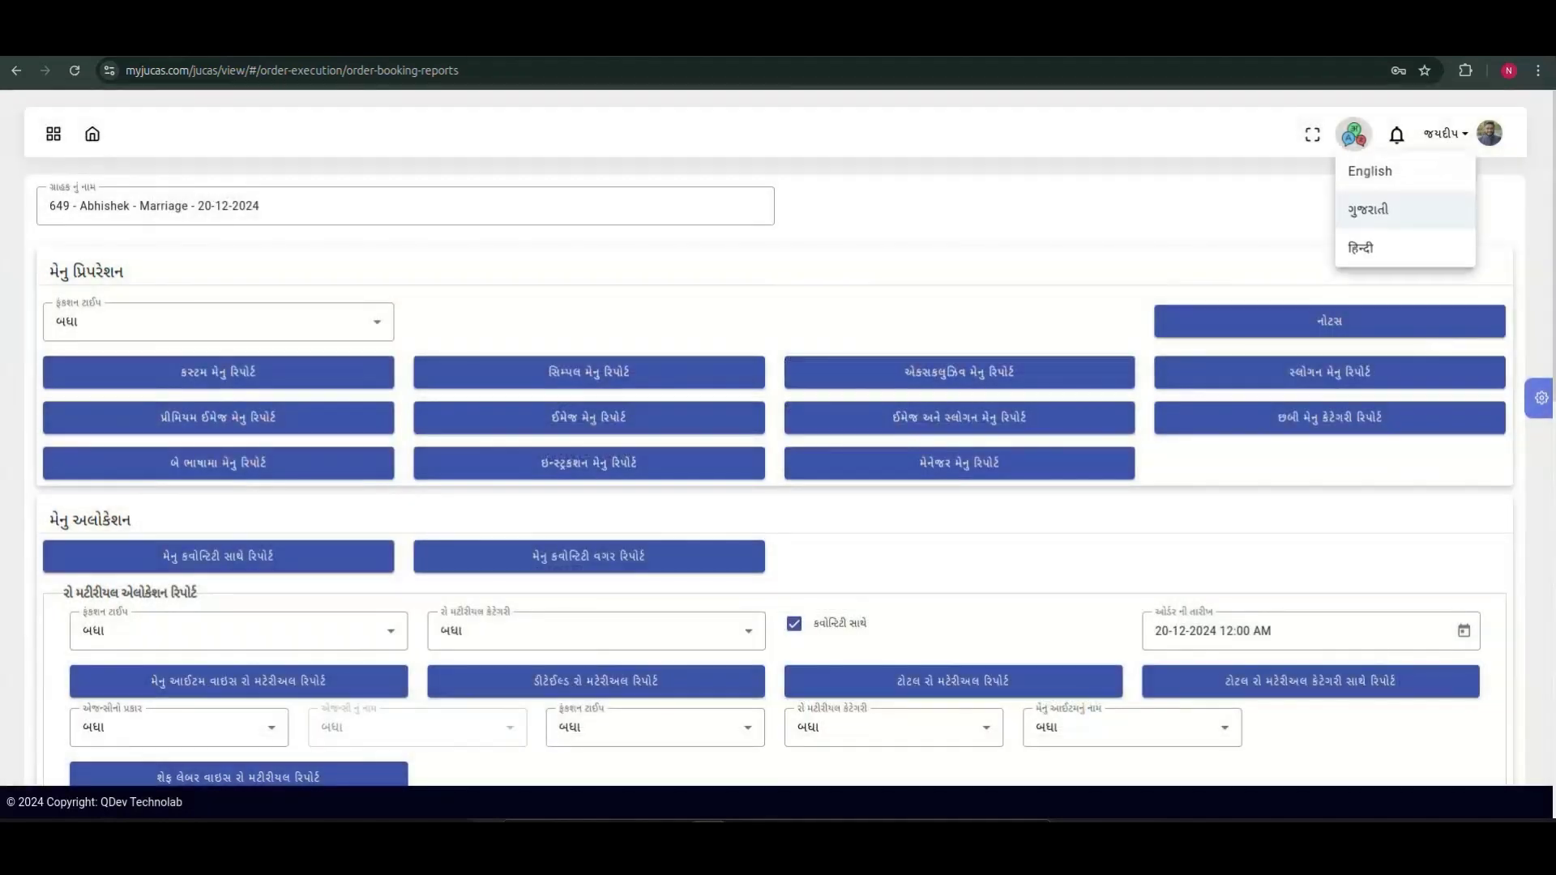
left_click(1370, 171)
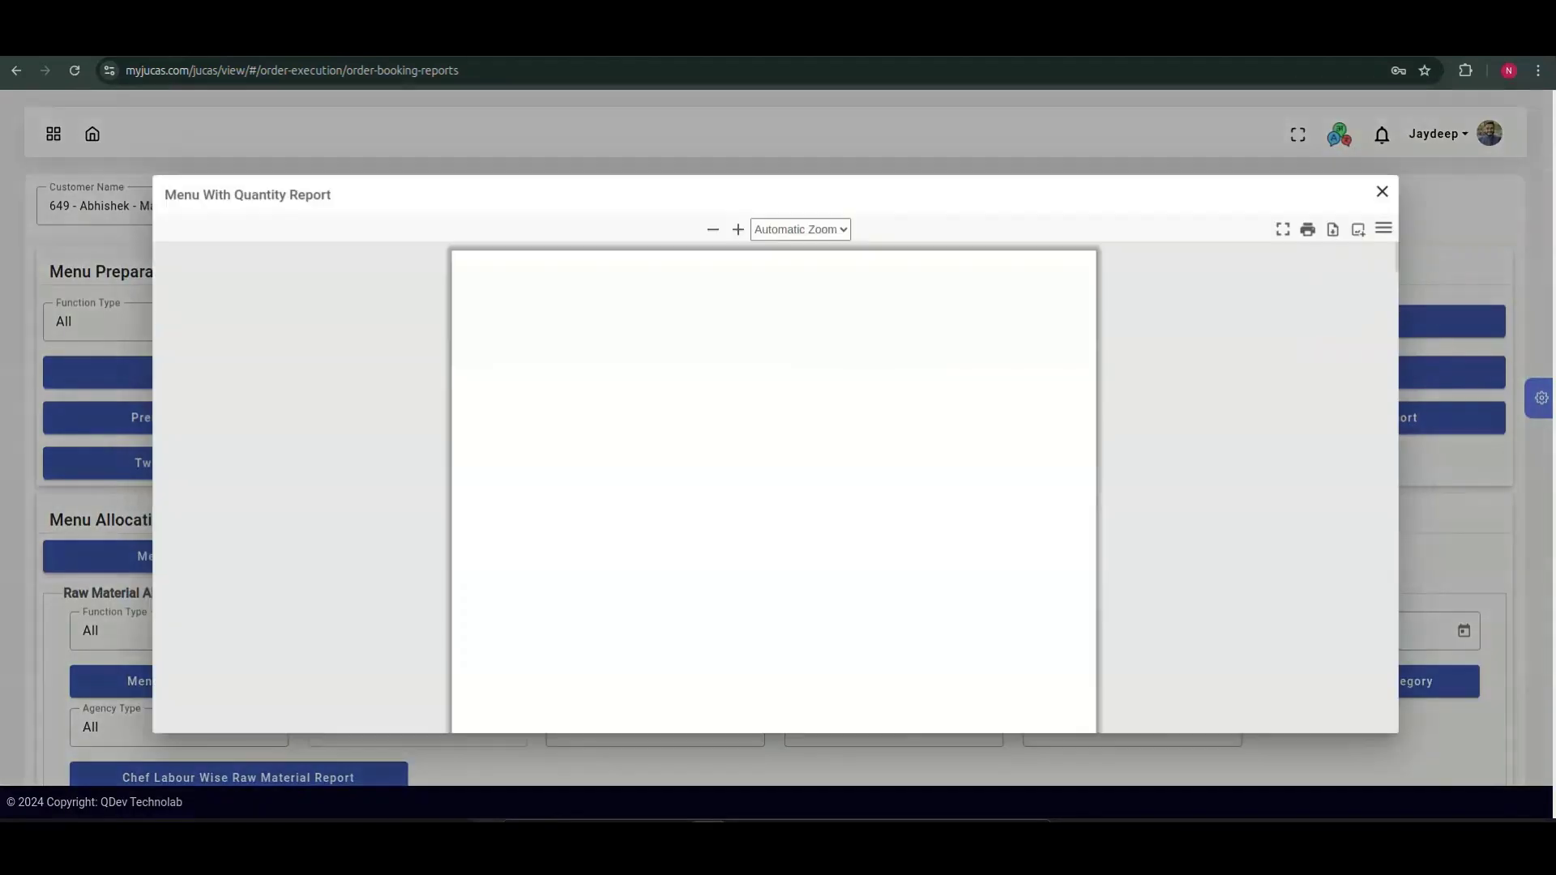
scroll(774, 486, "down", 3)
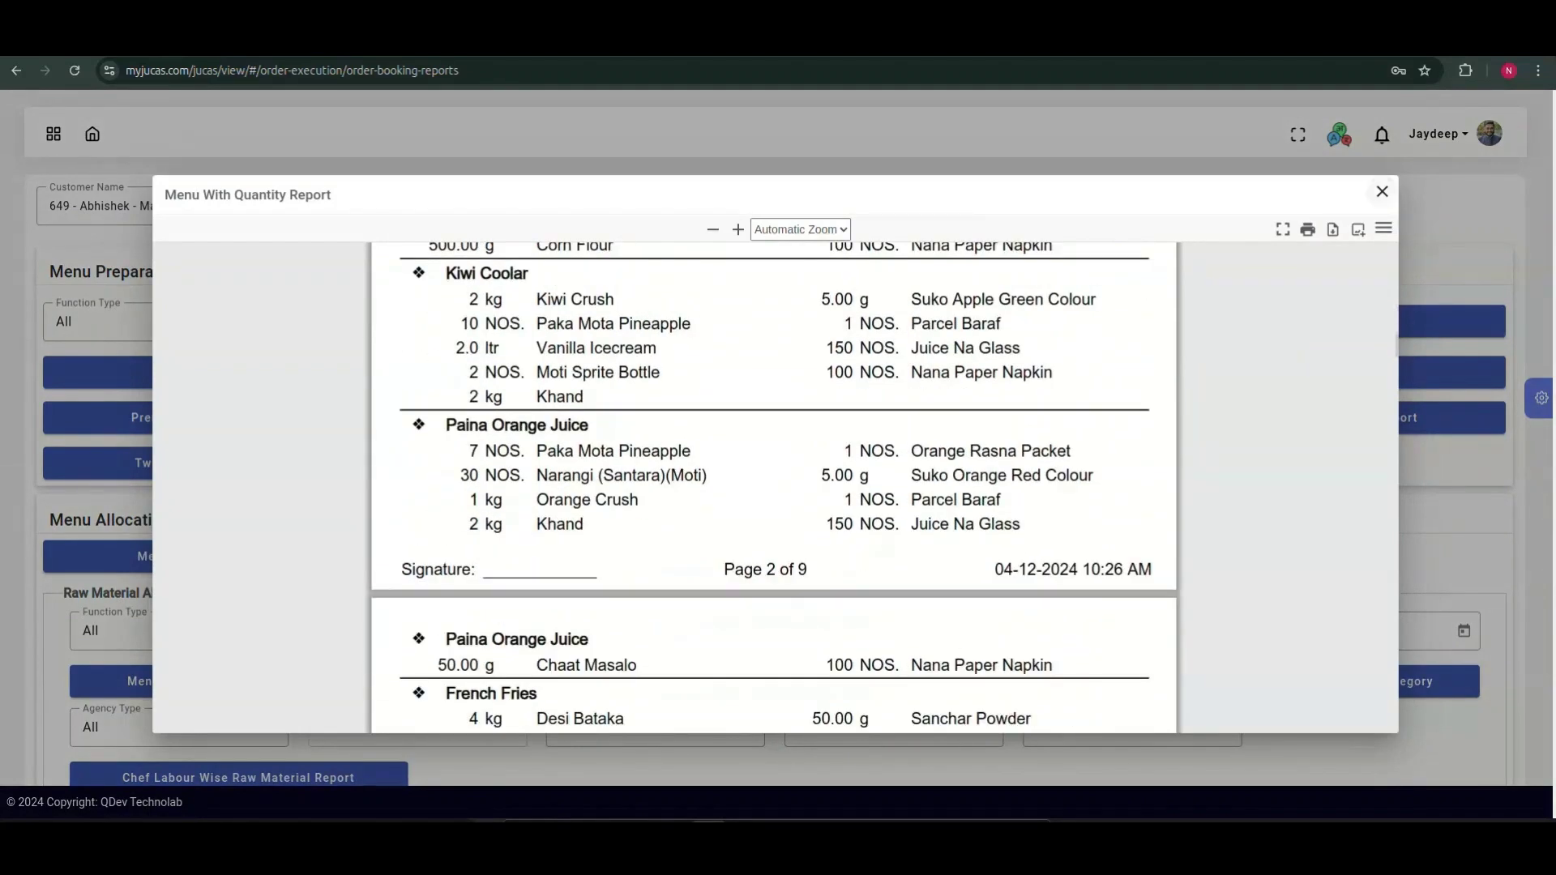
left_click(1382, 192)
- Change the language to Gujarati and generate the Menu Without Quantity Report for the order
left_click(1355, 210)
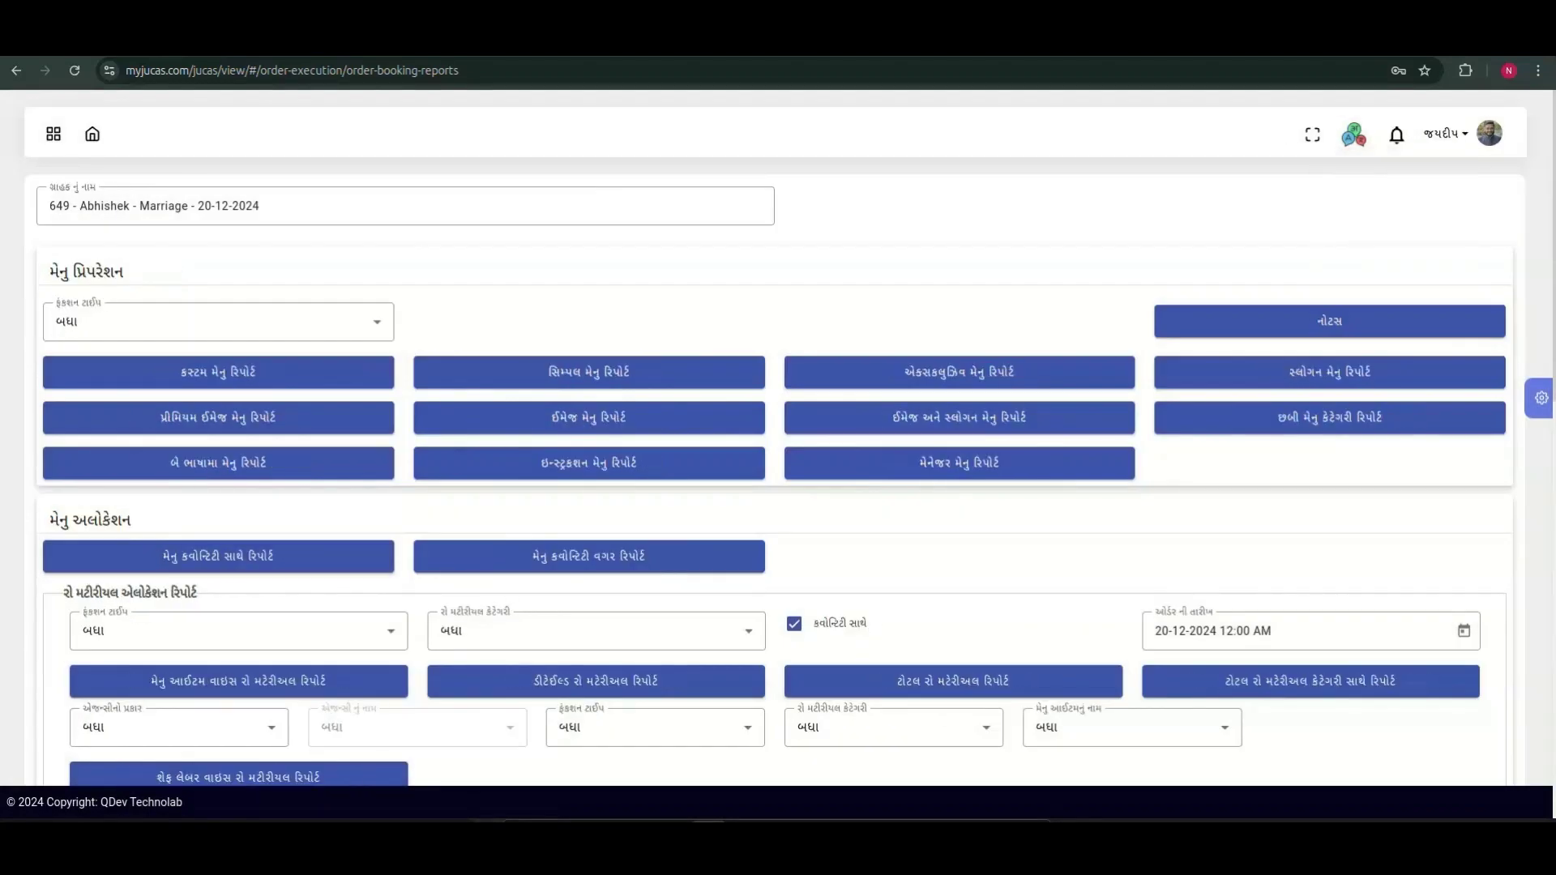
left_click(589, 557)
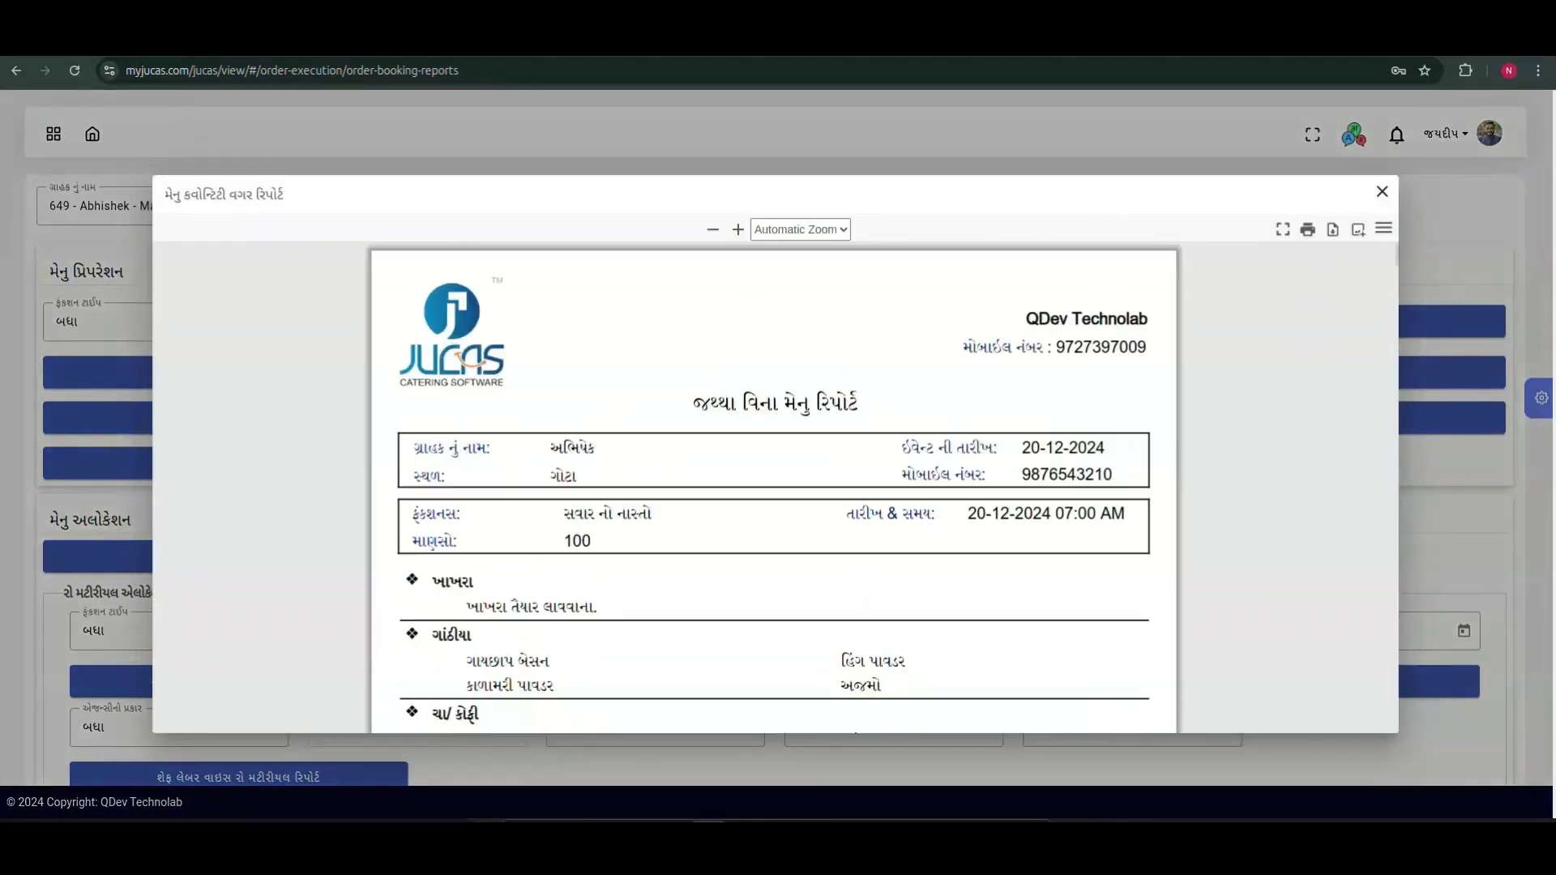
left_click(1382, 192)
- Generate the Gujarati Total Raw Material Report for all categories and look through its category pages
scroll(1329, 527, "down", 2)
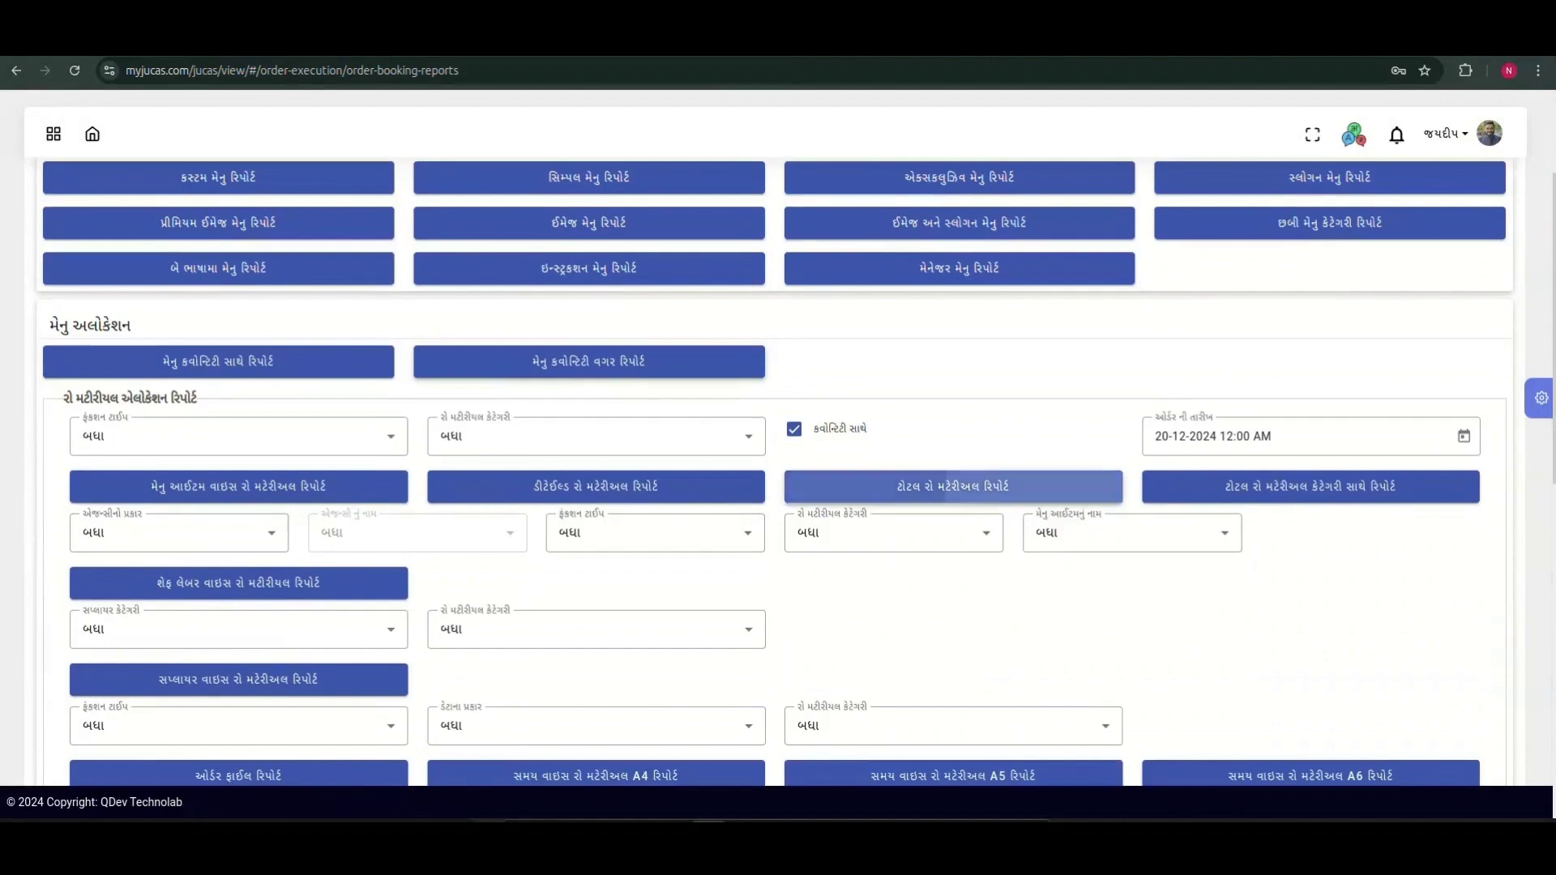
left_click(953, 487)
scroll(774, 486, "down", 15)
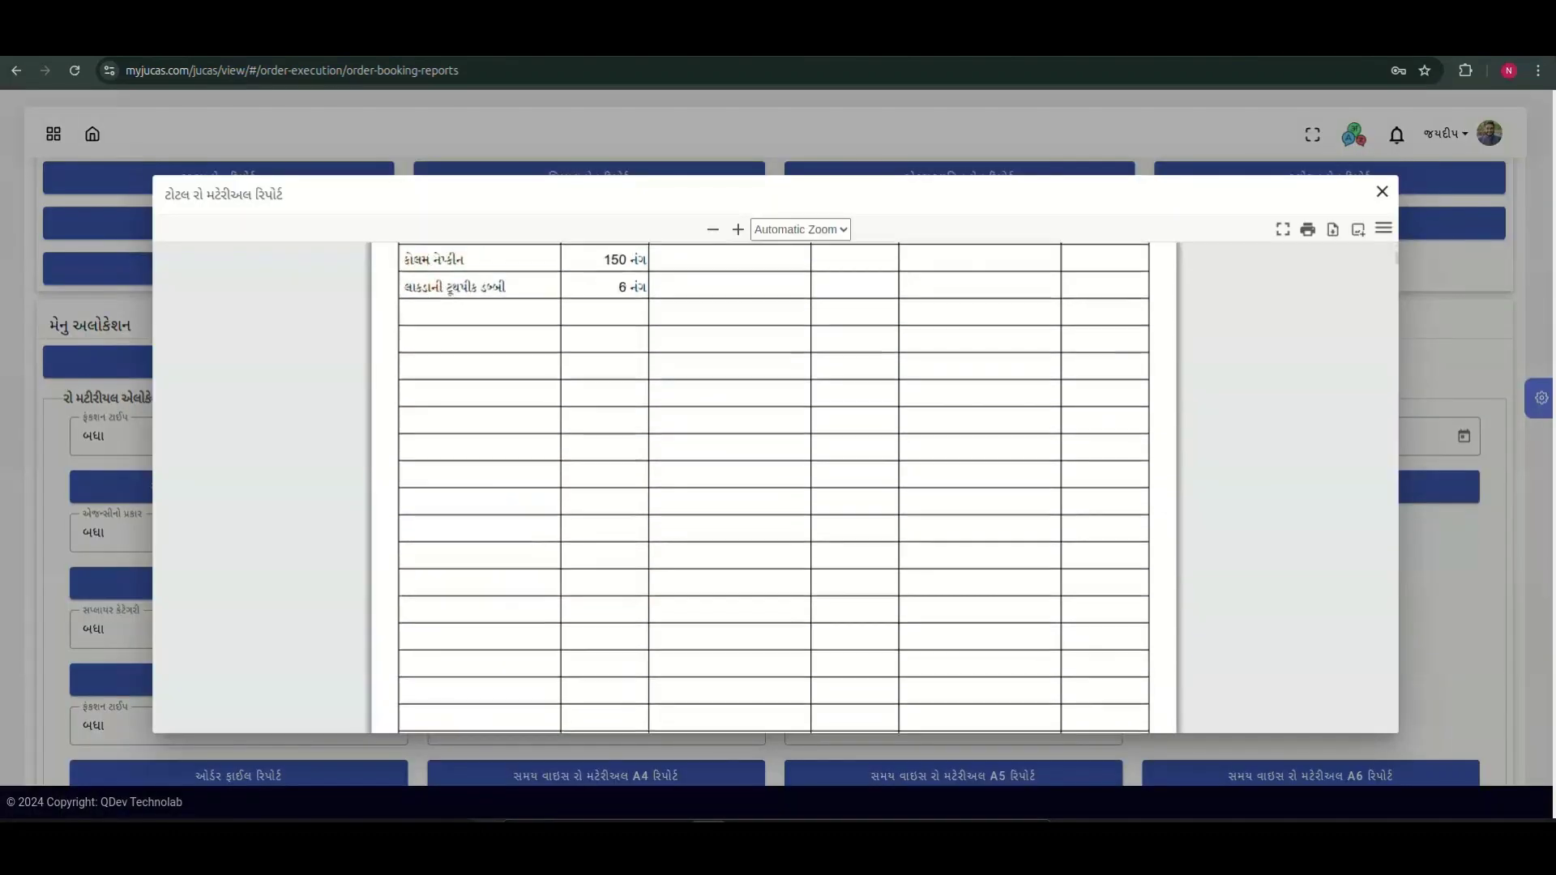
scroll(774, 487, "down", 20)
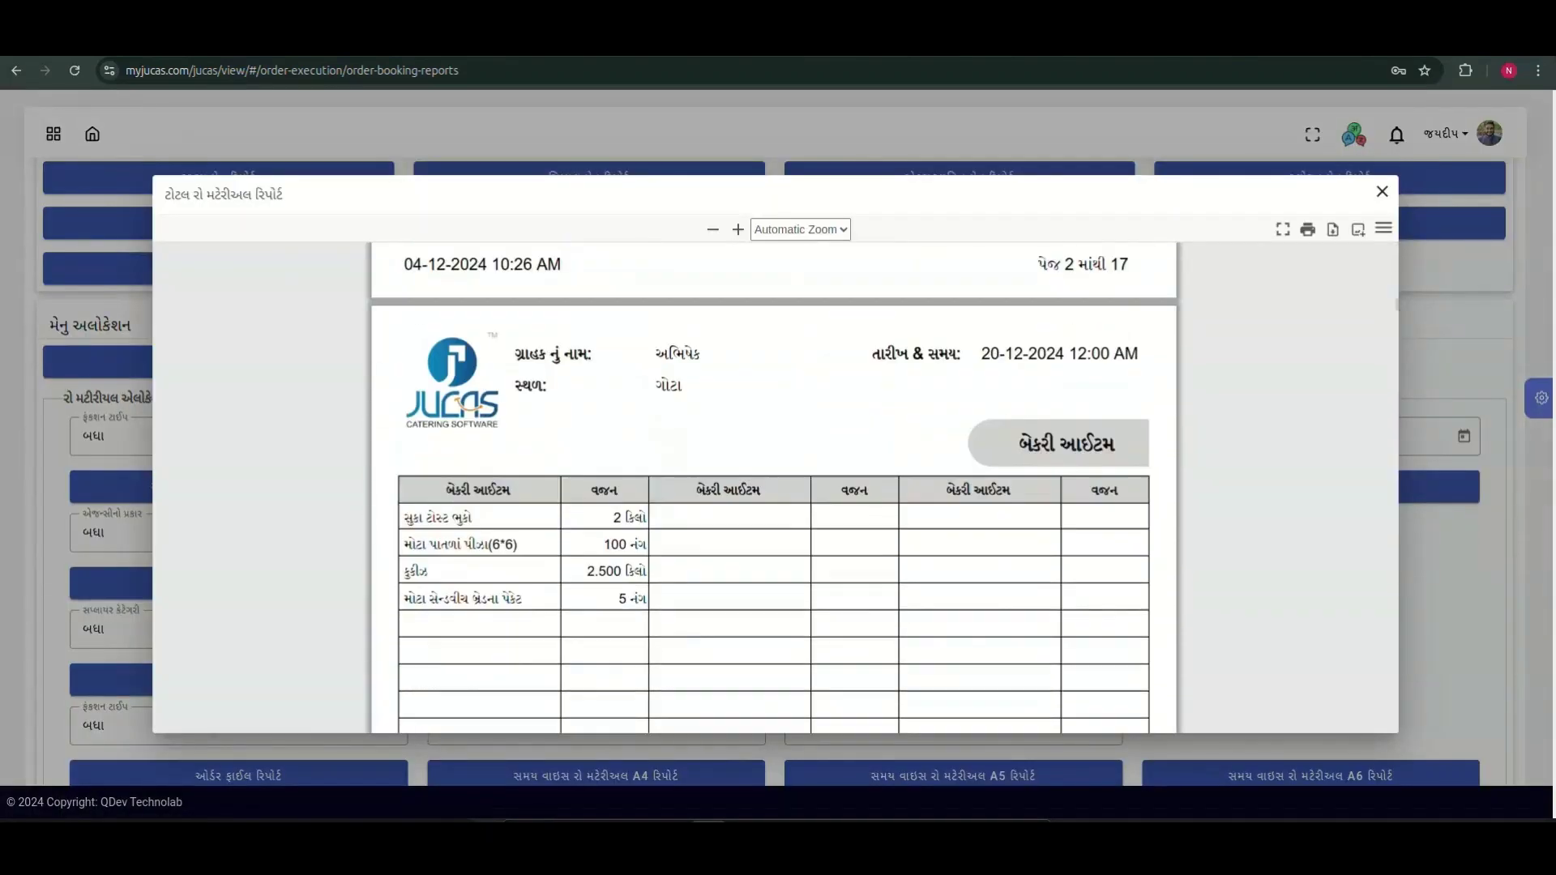
scroll(774, 487, "down", 20)
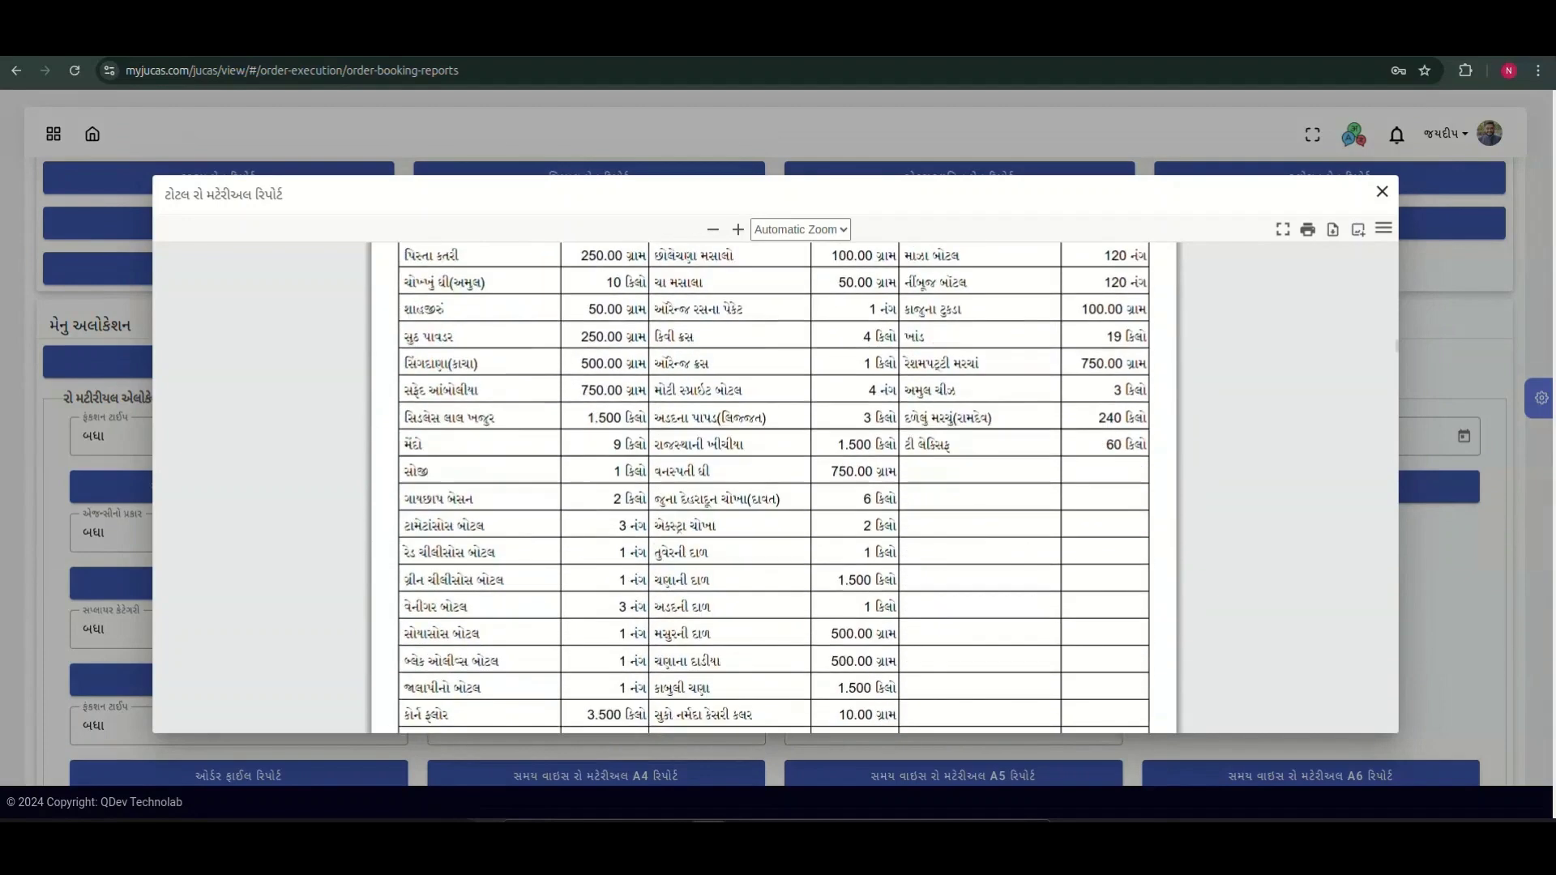
scroll(775, 486, "down", 12)
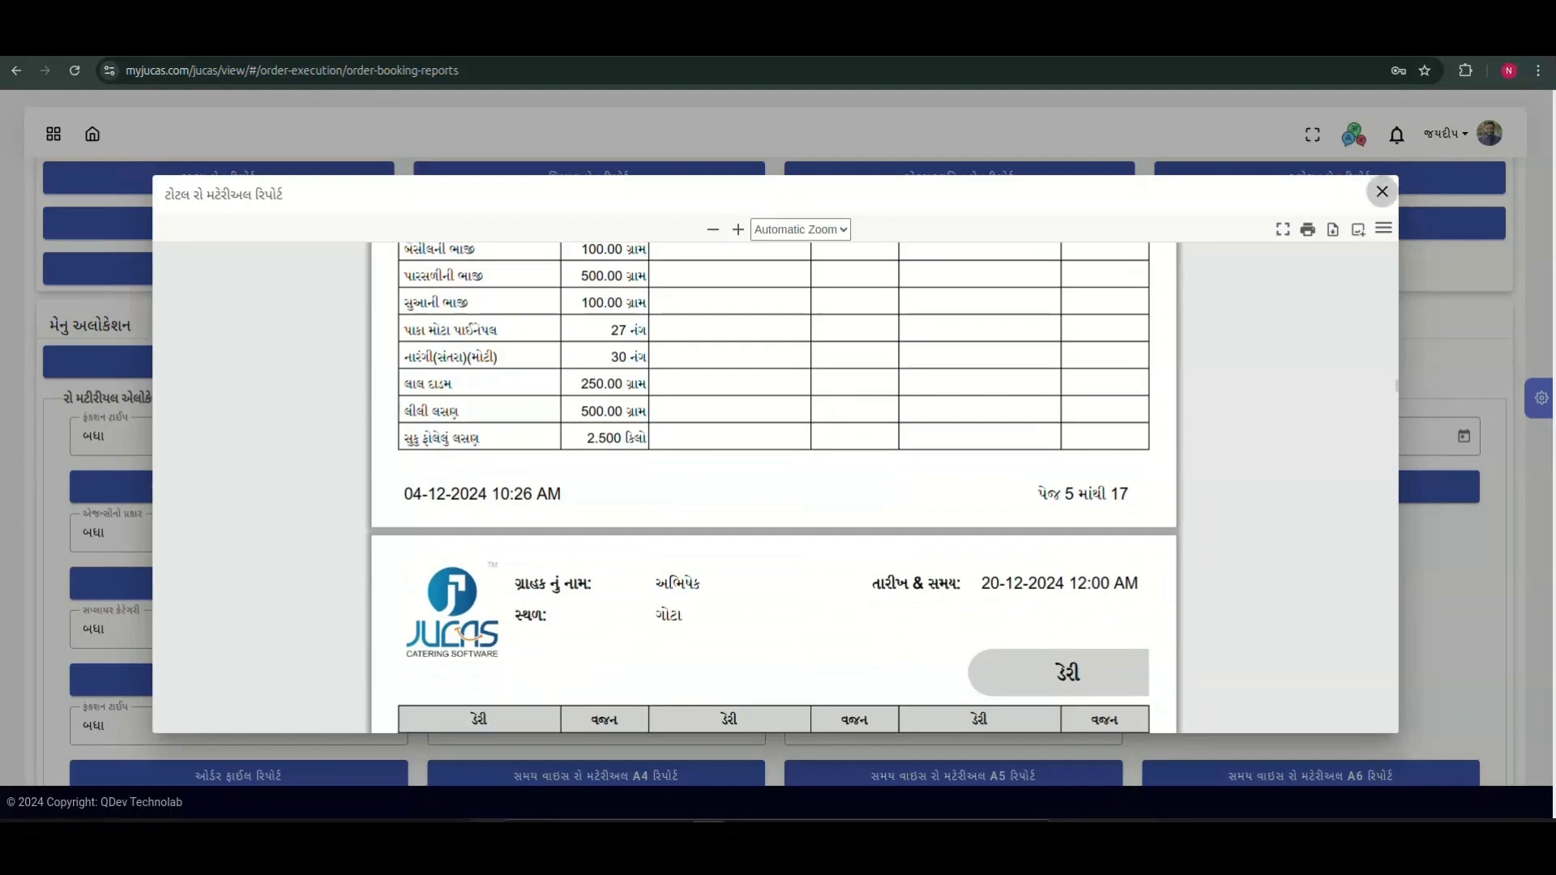
left_click(1382, 192)
- Return the language to English, limit the raw material category to Grocery, and review the Total Raw Material Report
left_click(1354, 134)
left_click(1371, 172)
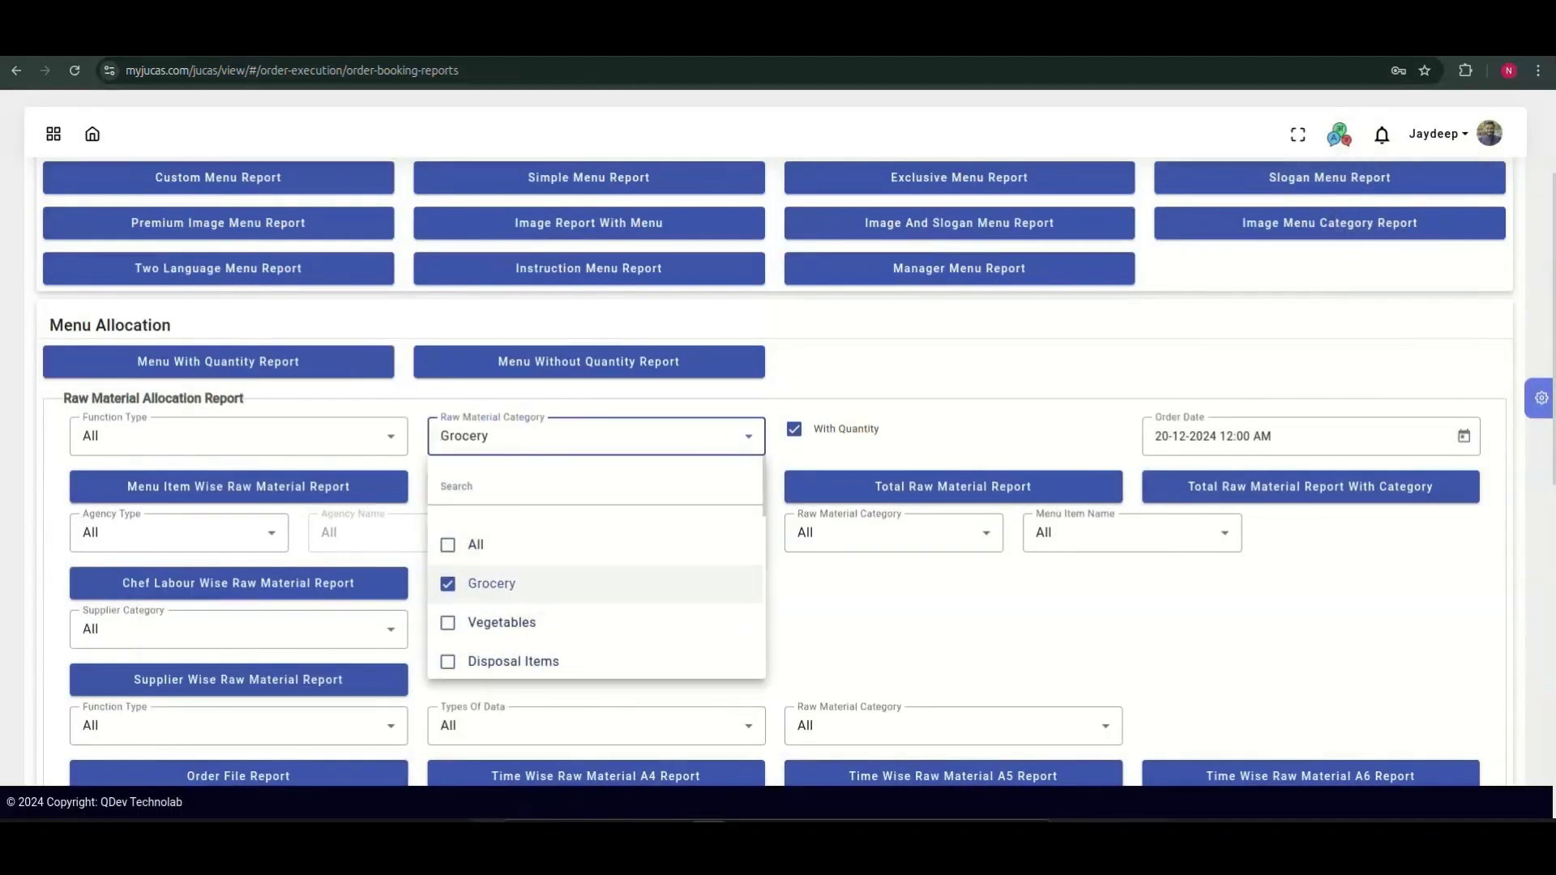
left_click(857, 484)
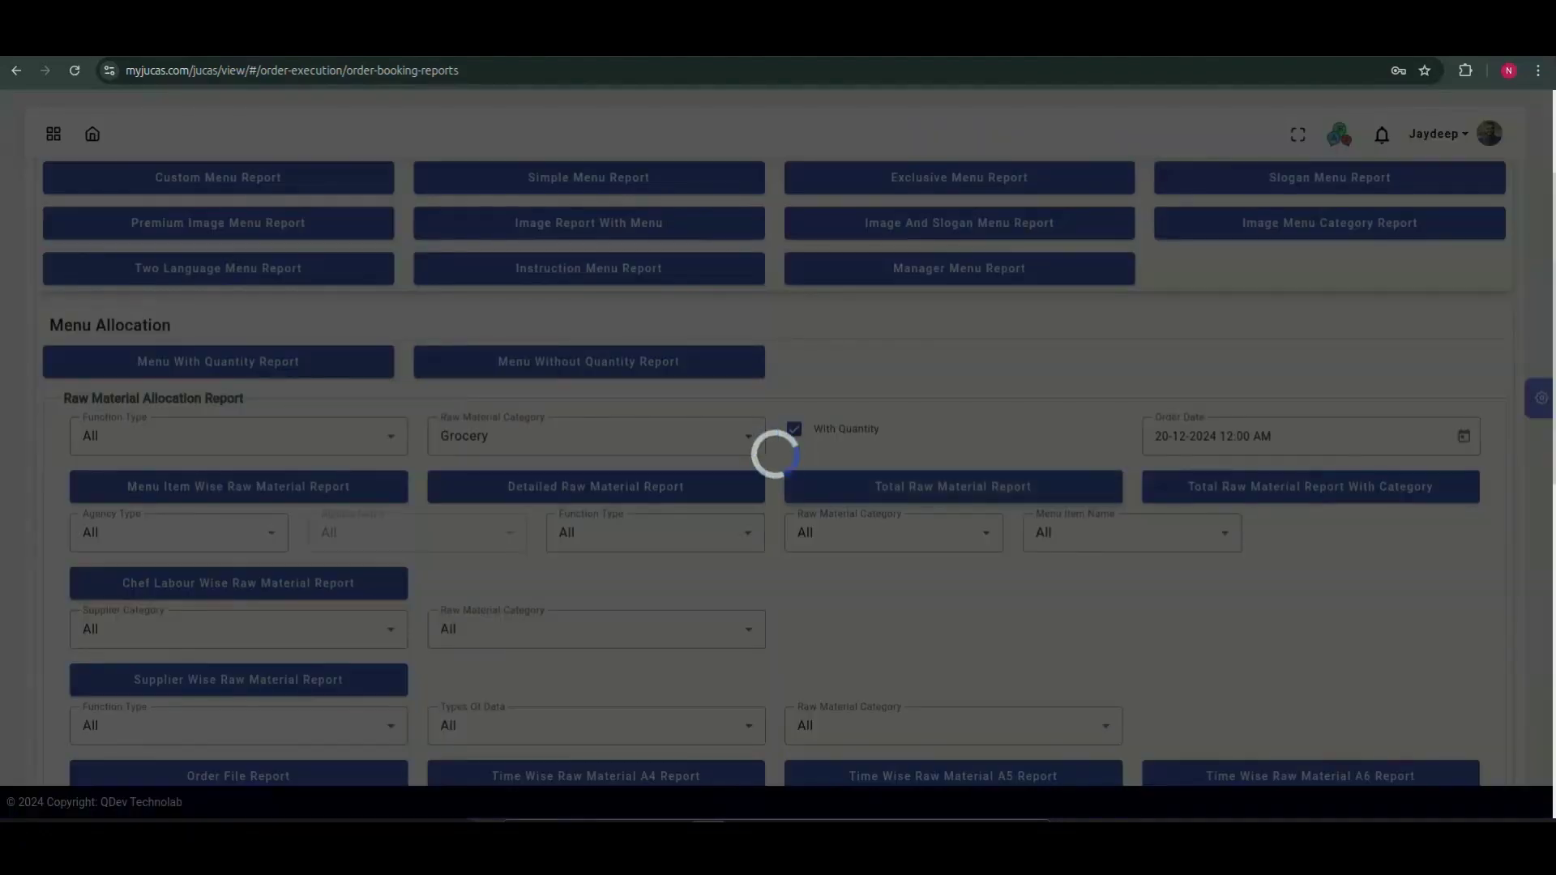
scroll(774, 486, "down", 6)
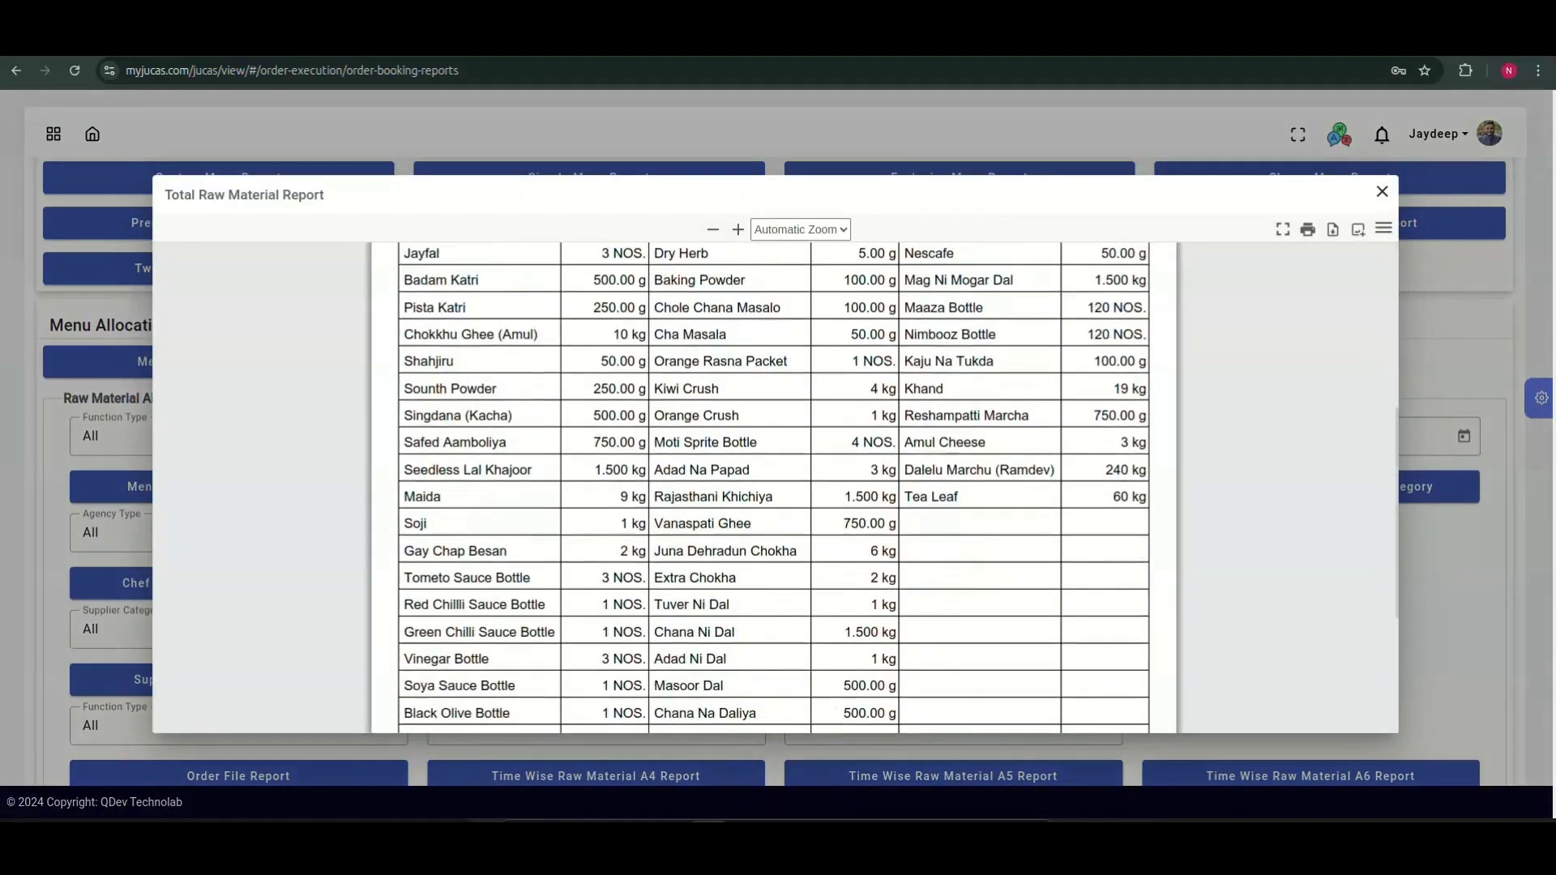
scroll(774, 487, "down", 3)
key("Escape")
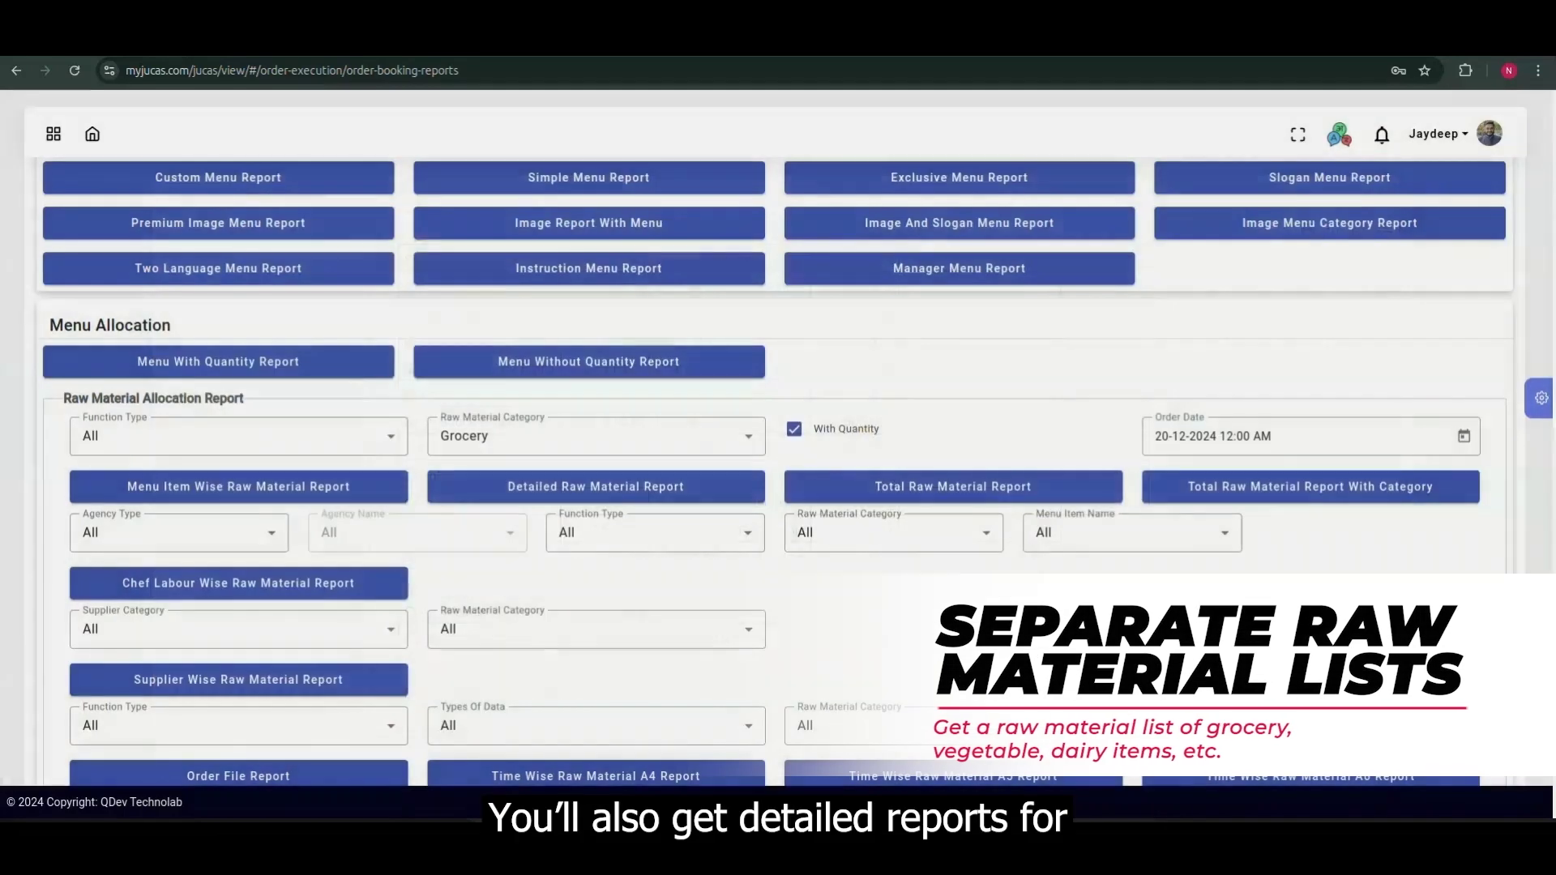
- Generate the Chef Labour Chithhi and Outside Agency Chithhi reports and look through their slips
scroll(859, 518, "down", 3)
scroll(859, 531, "down", 3)
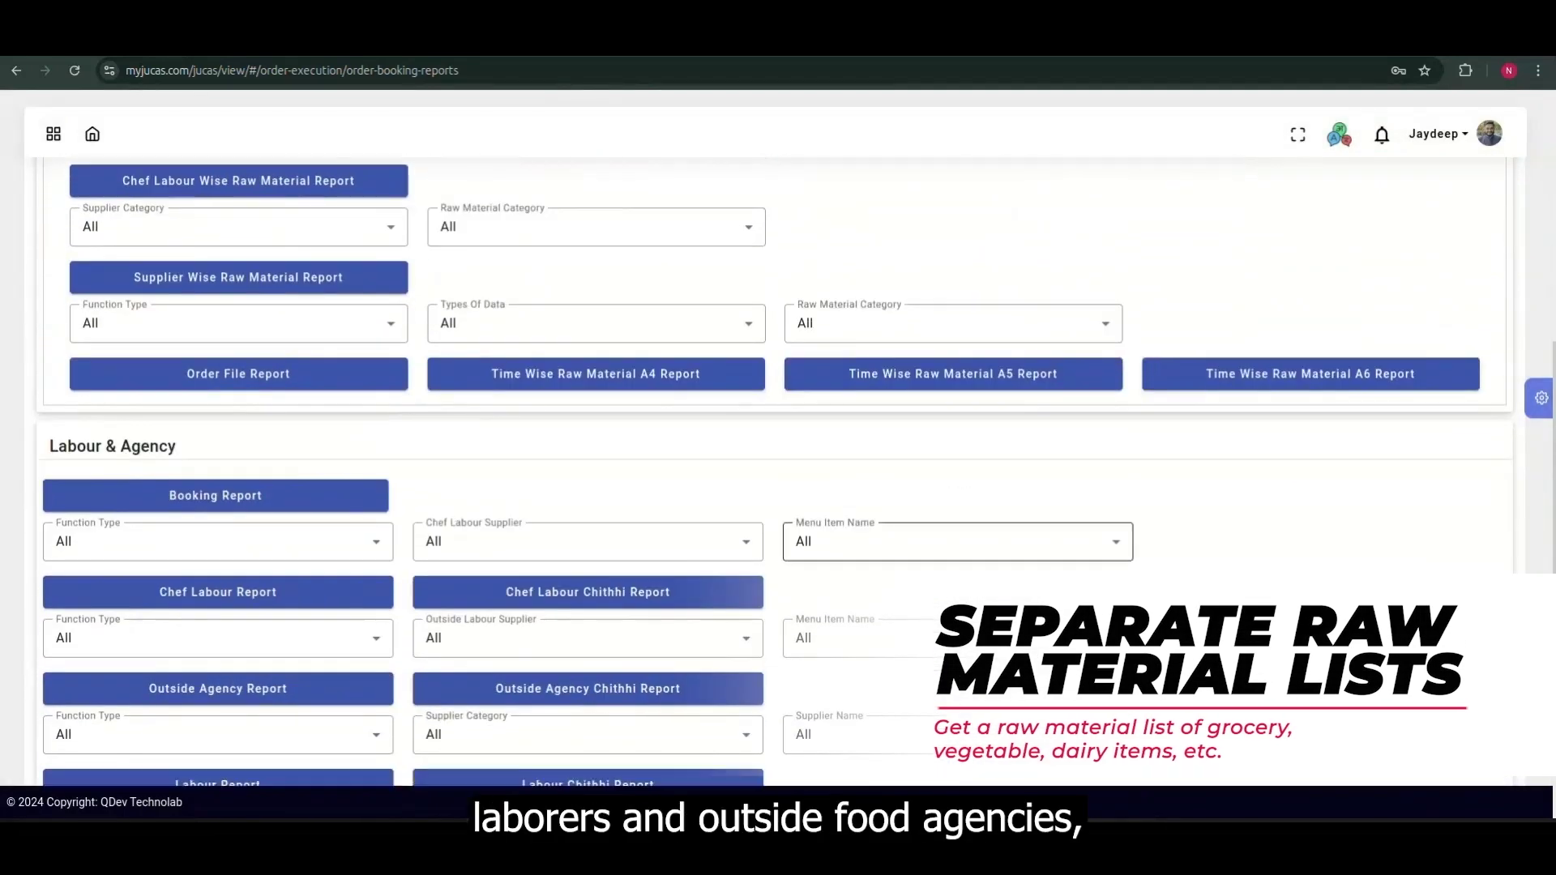
left_click(625, 508)
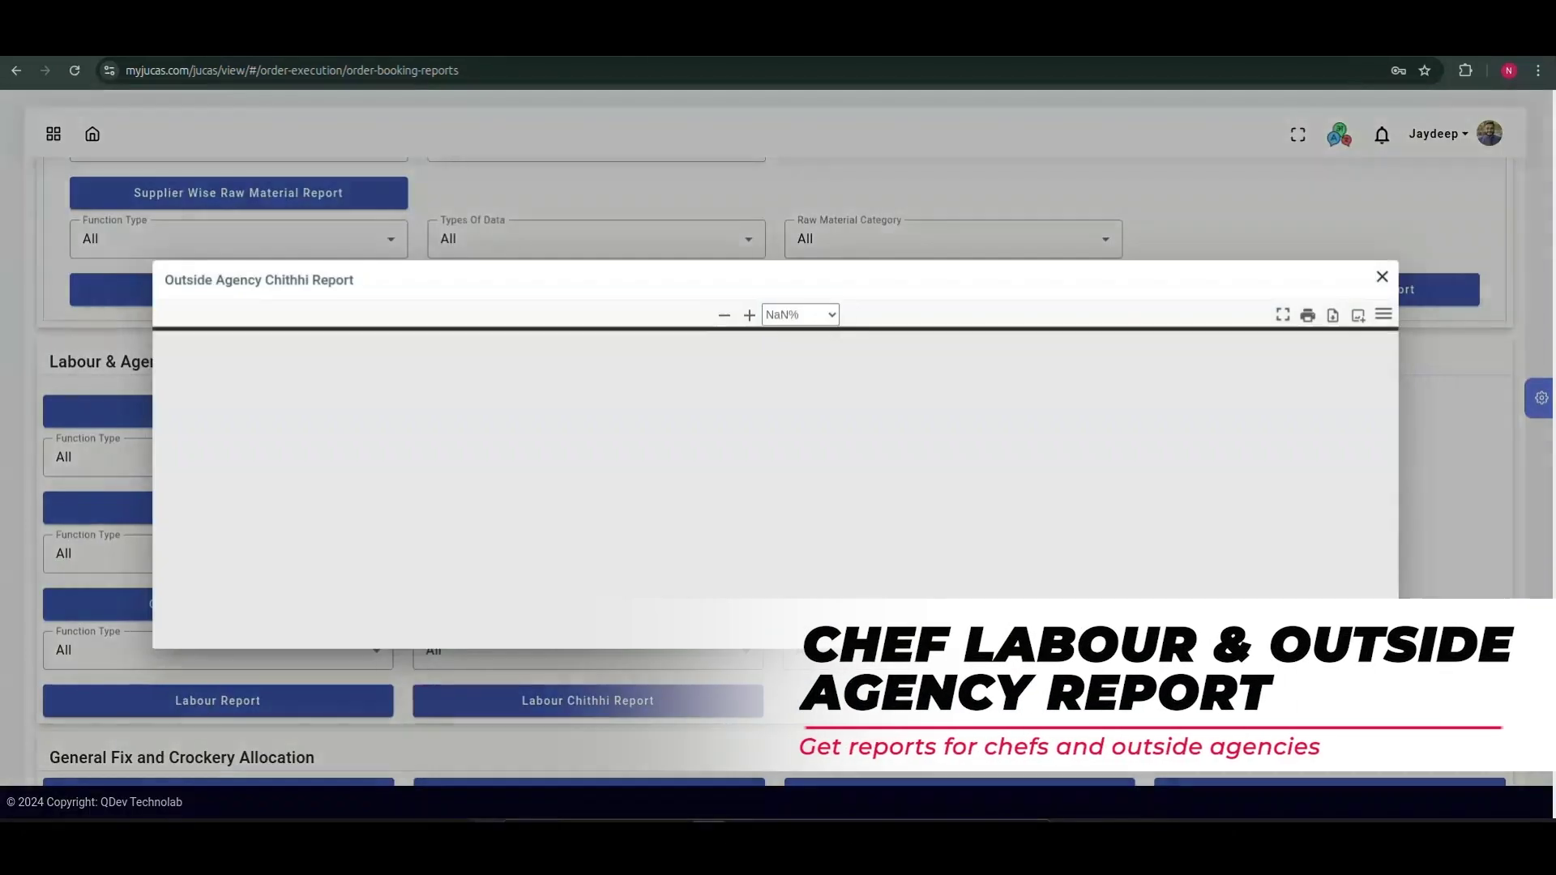
scroll(774, 486, "down", 2)
scroll(774, 486, "down", 8)
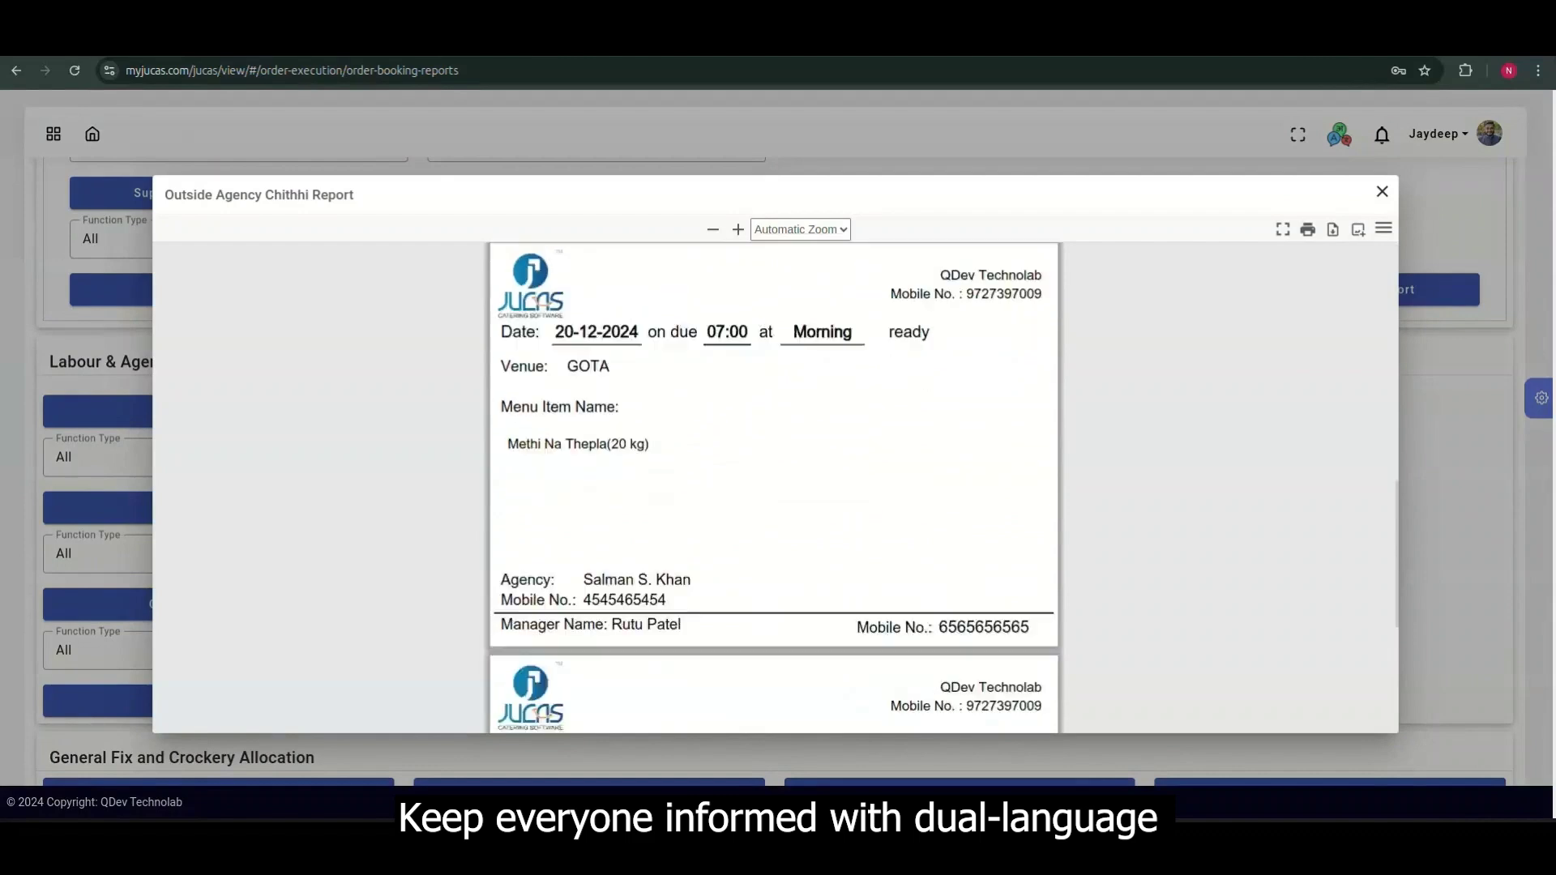
left_click(1382, 192)
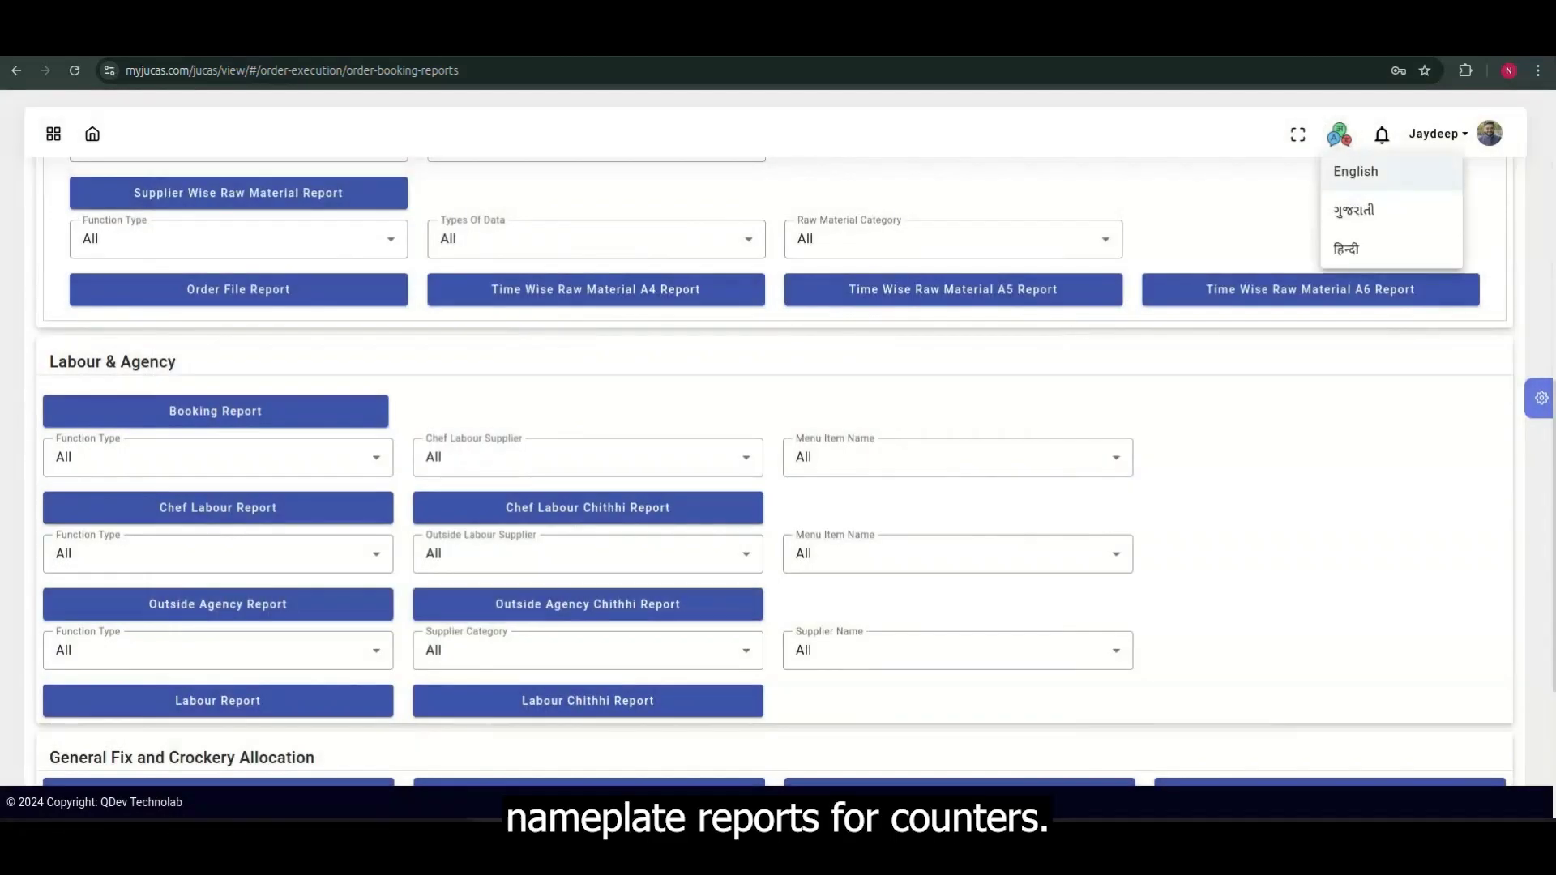
- Switch the interface language to Hindi, generate the Labour Chithhi Report and look through its slips
left_click(1347, 249)
left_click(586, 702)
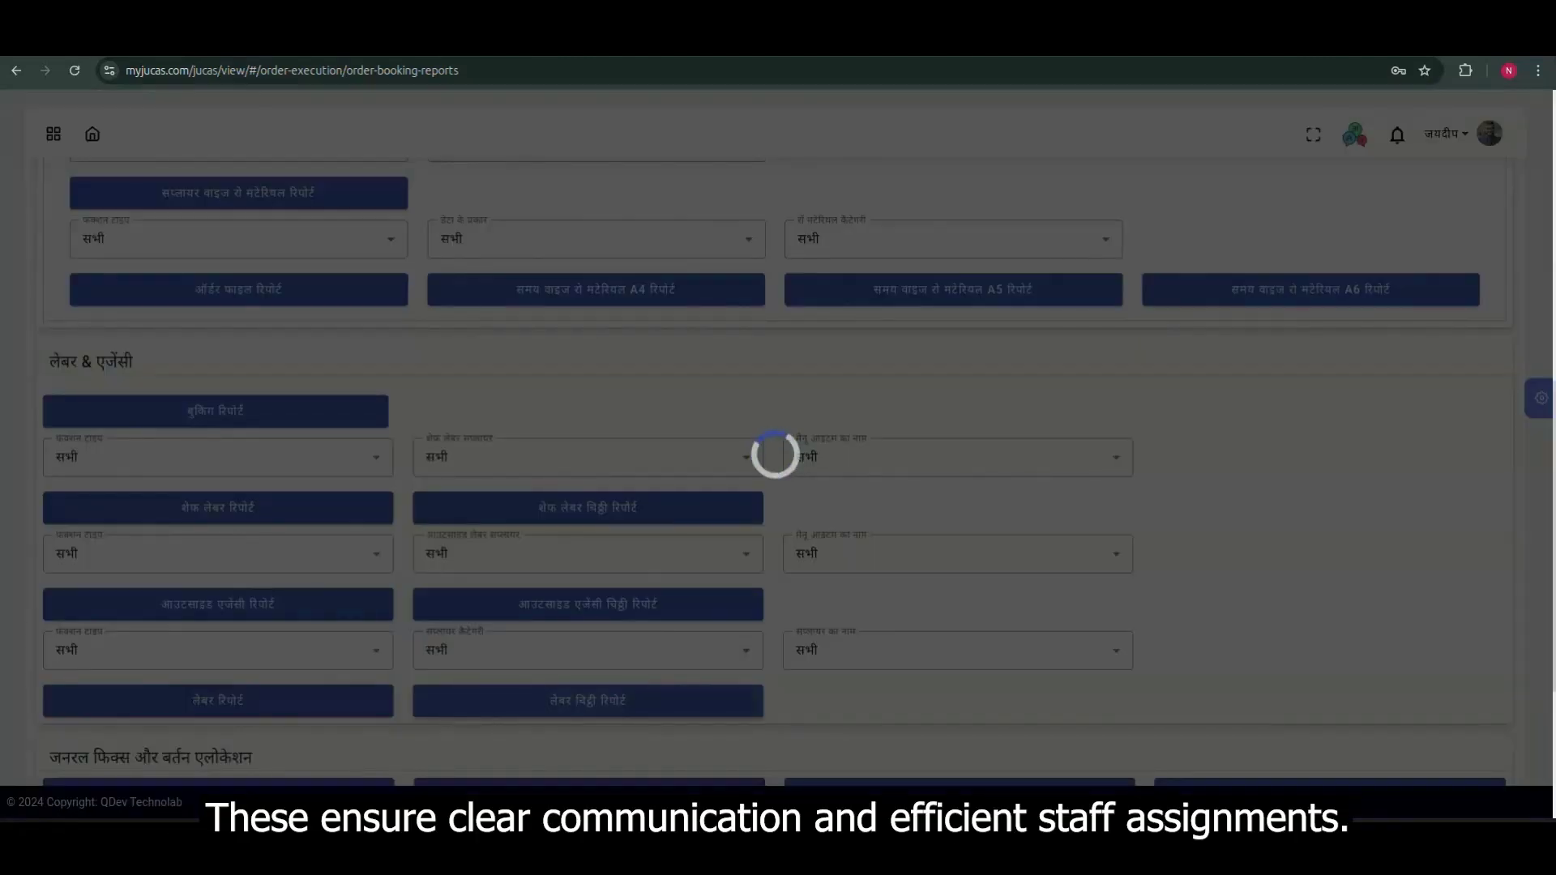
scroll(774, 486, "down", 4)
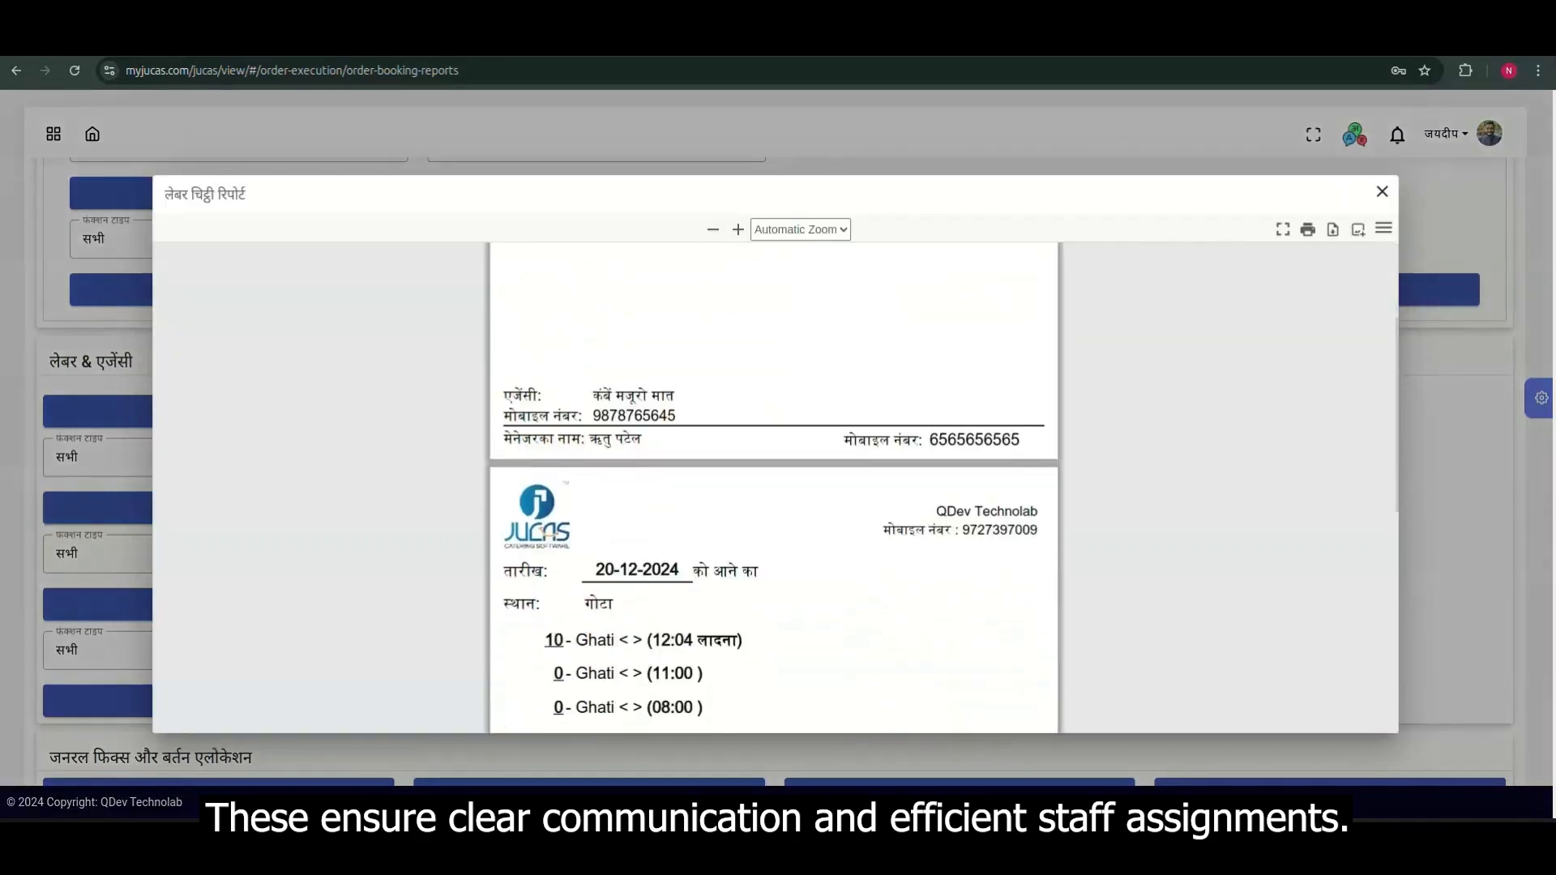
scroll(774, 486, "down", 5)
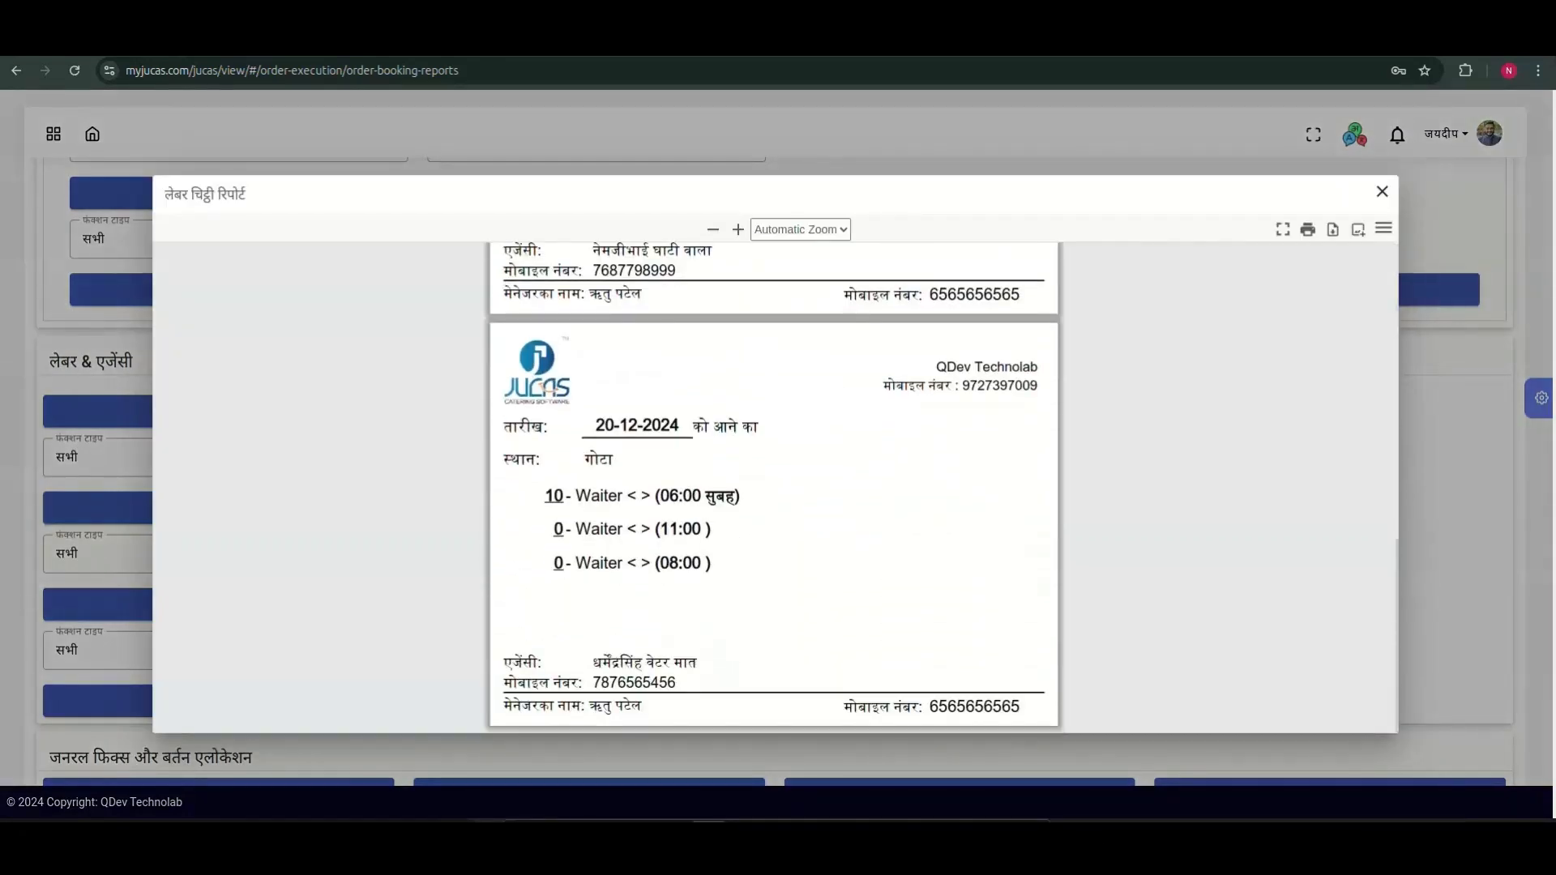
key("Escape")
- Restore English as the language, generate the Two Language Counter Name Plate Report and look through the name plates
left_click(1370, 171)
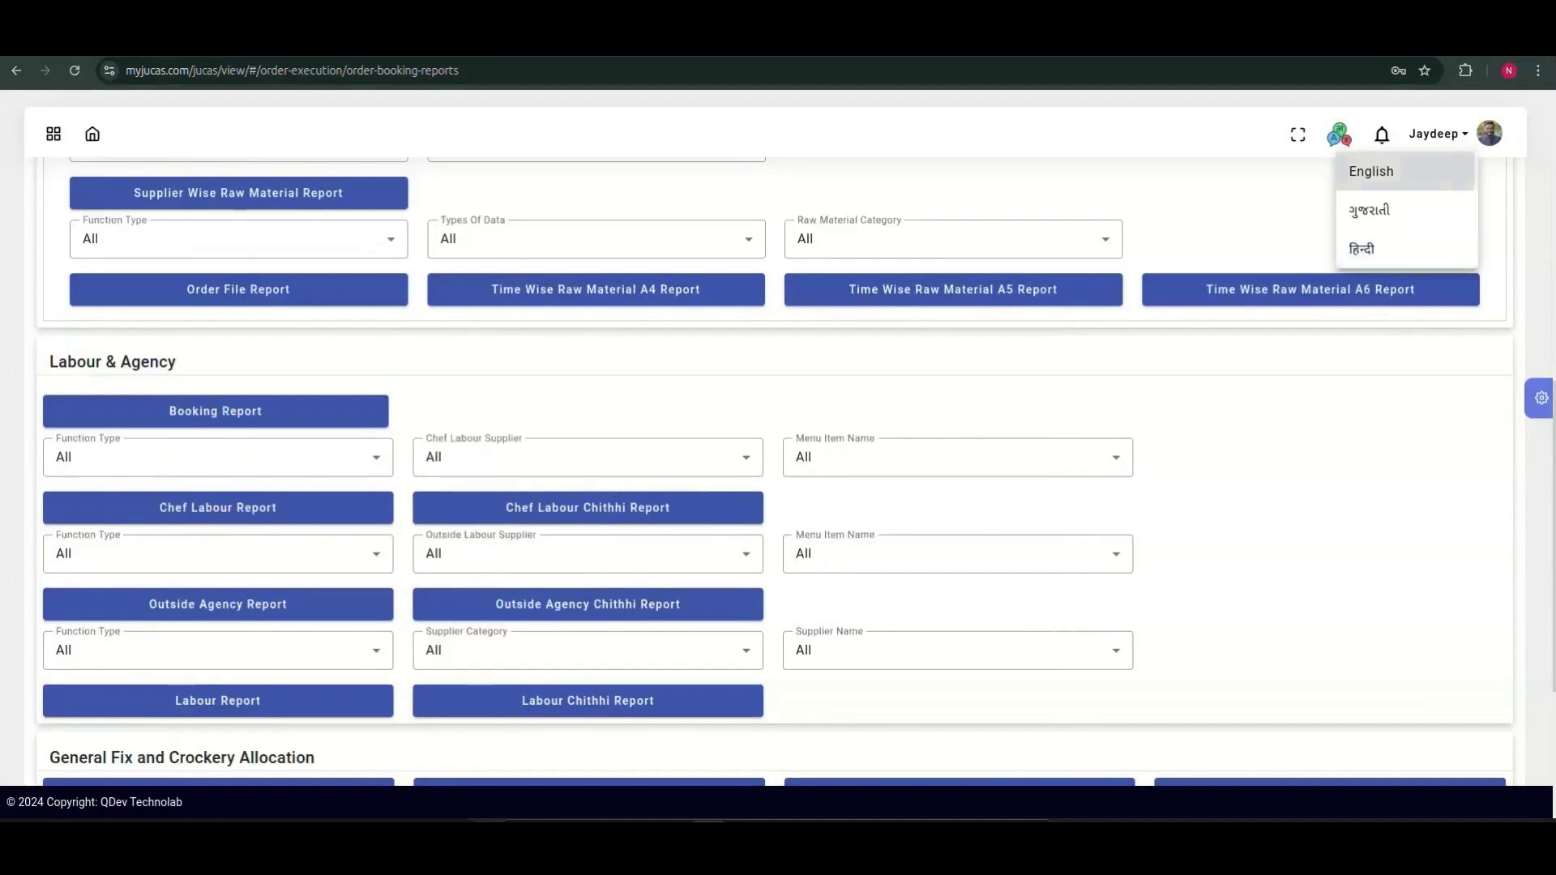
scroll(774, 470, "down", 4)
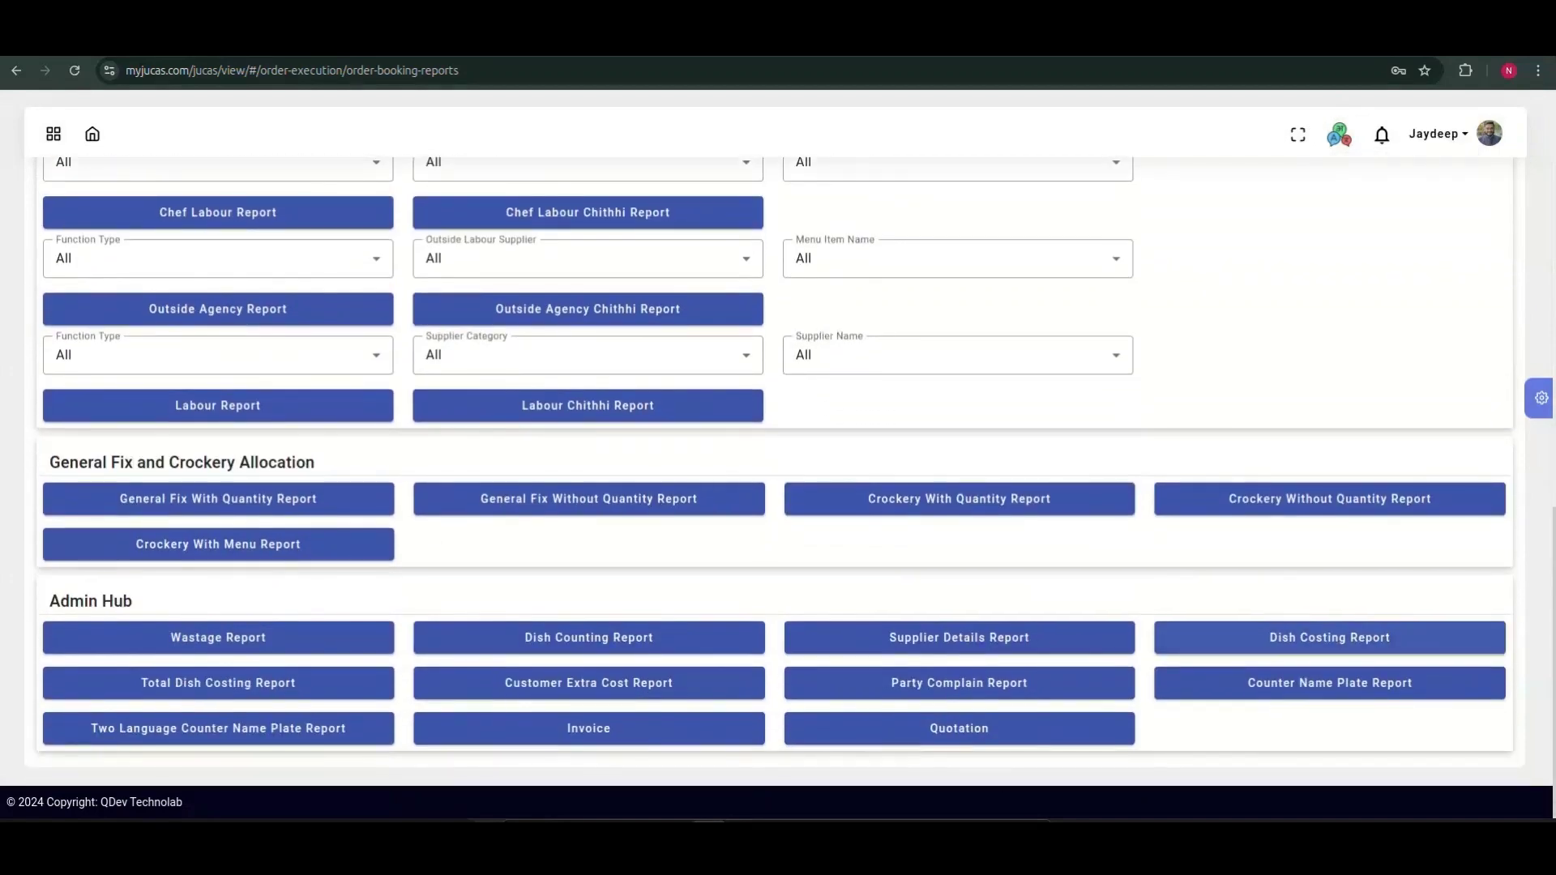
left_click(218, 728)
scroll(774, 487, "down", 10)
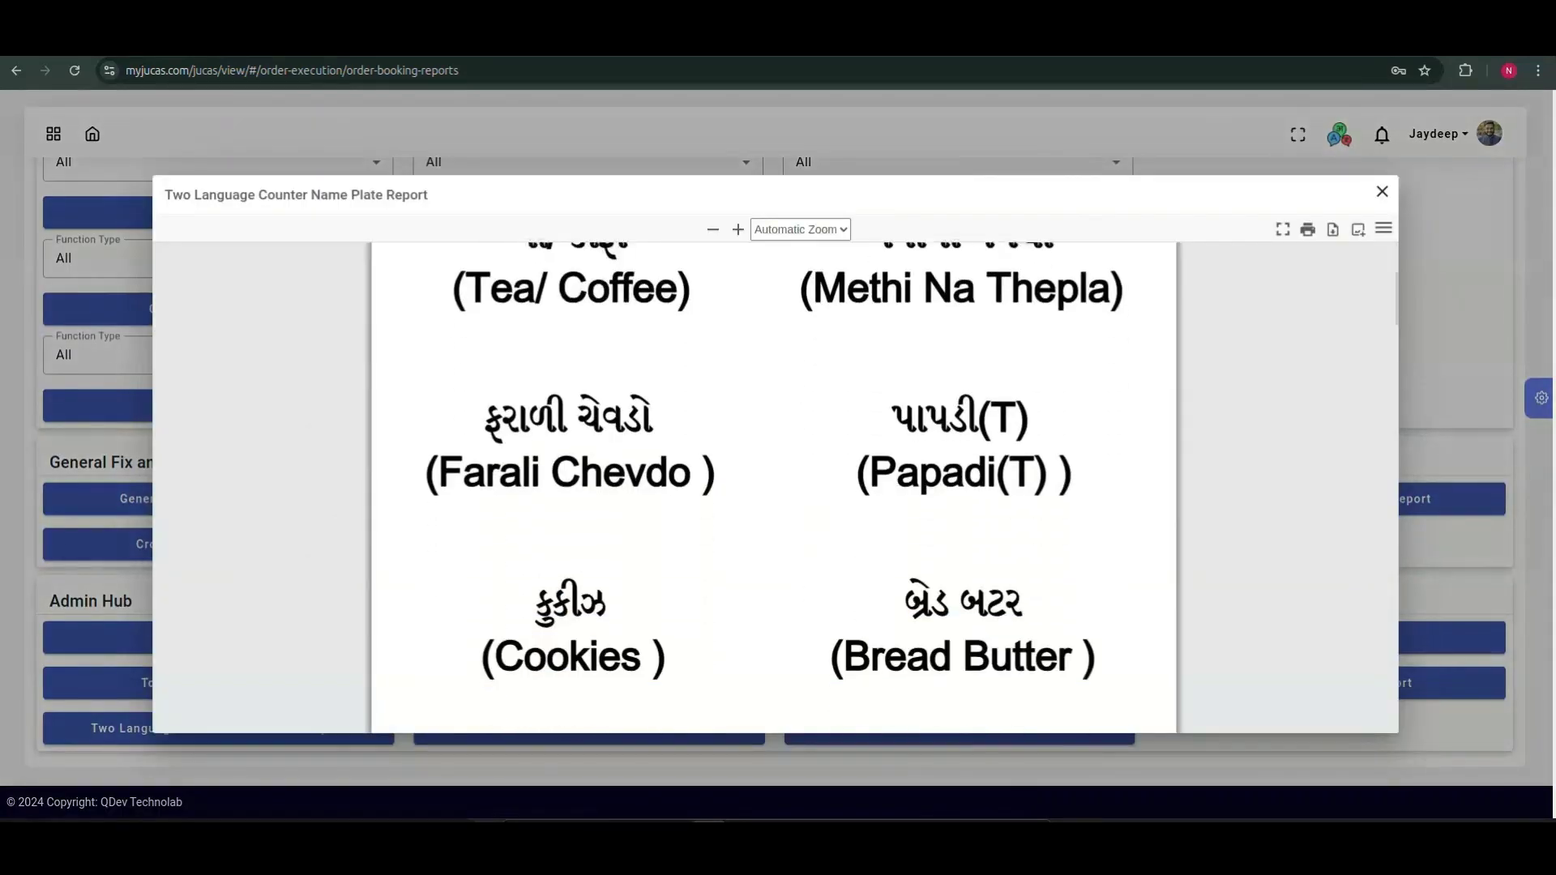
scroll(774, 486, "down", 15)
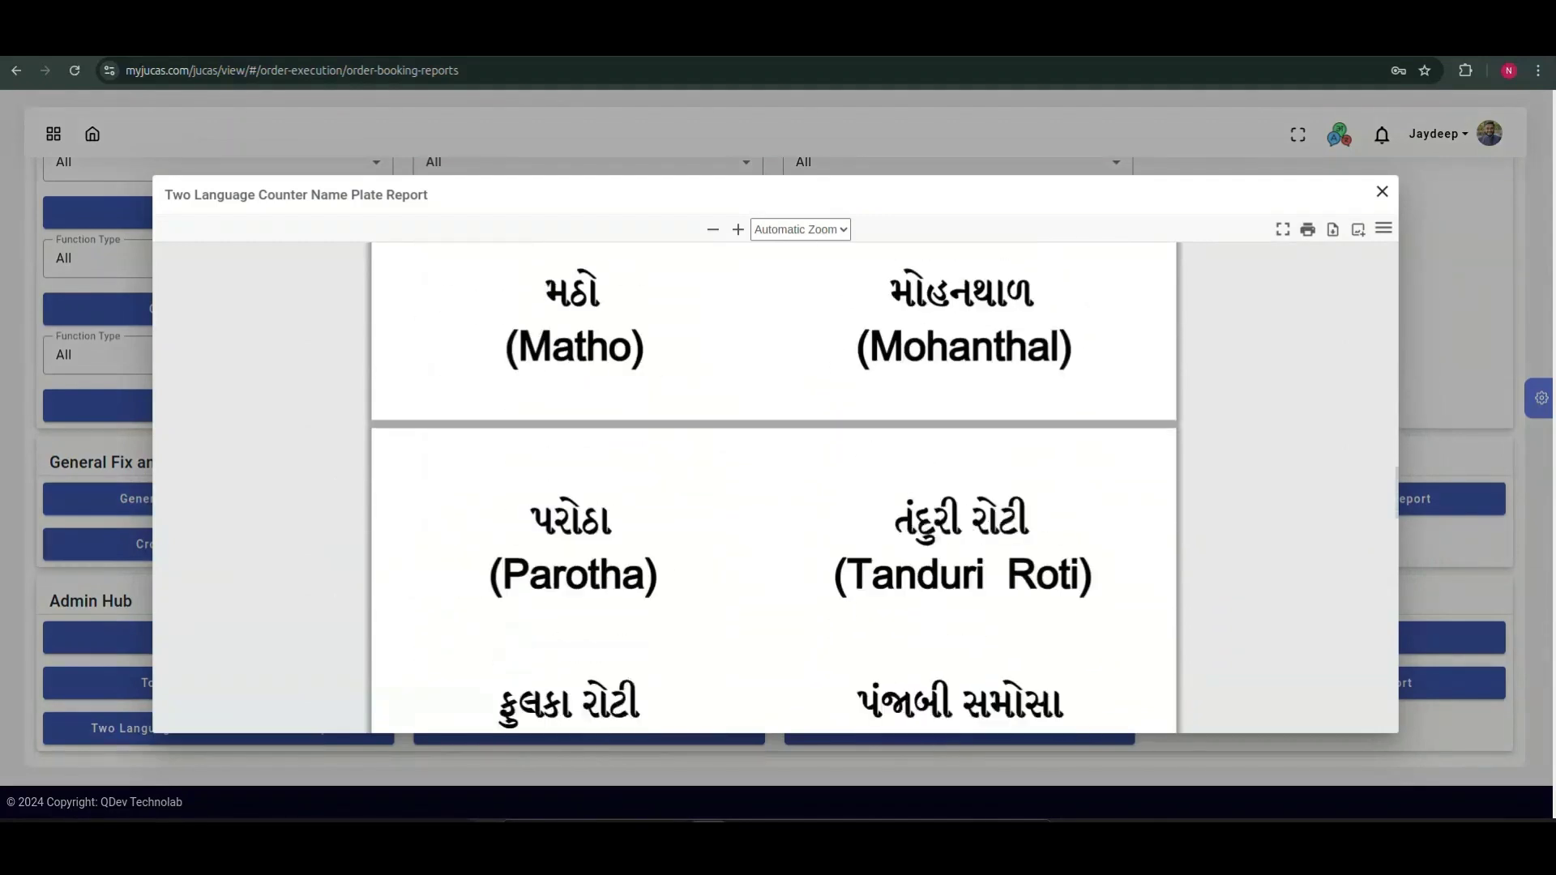
left_click(1382, 192)
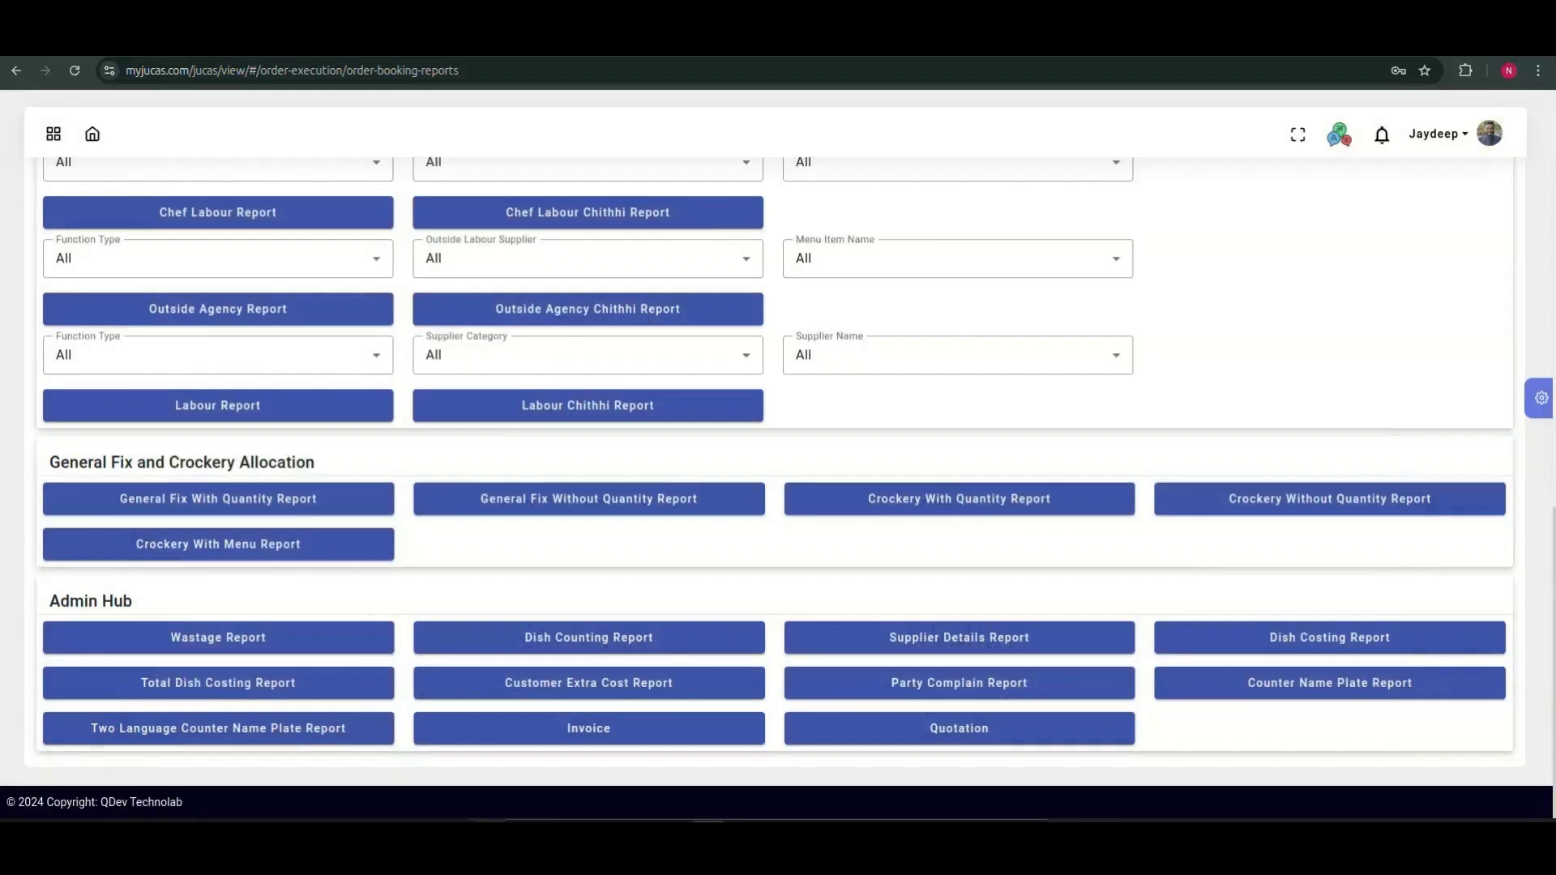
- Generate the order's Quotation and Invoice and review both documents down to their payment details and terms
left_click(960, 728)
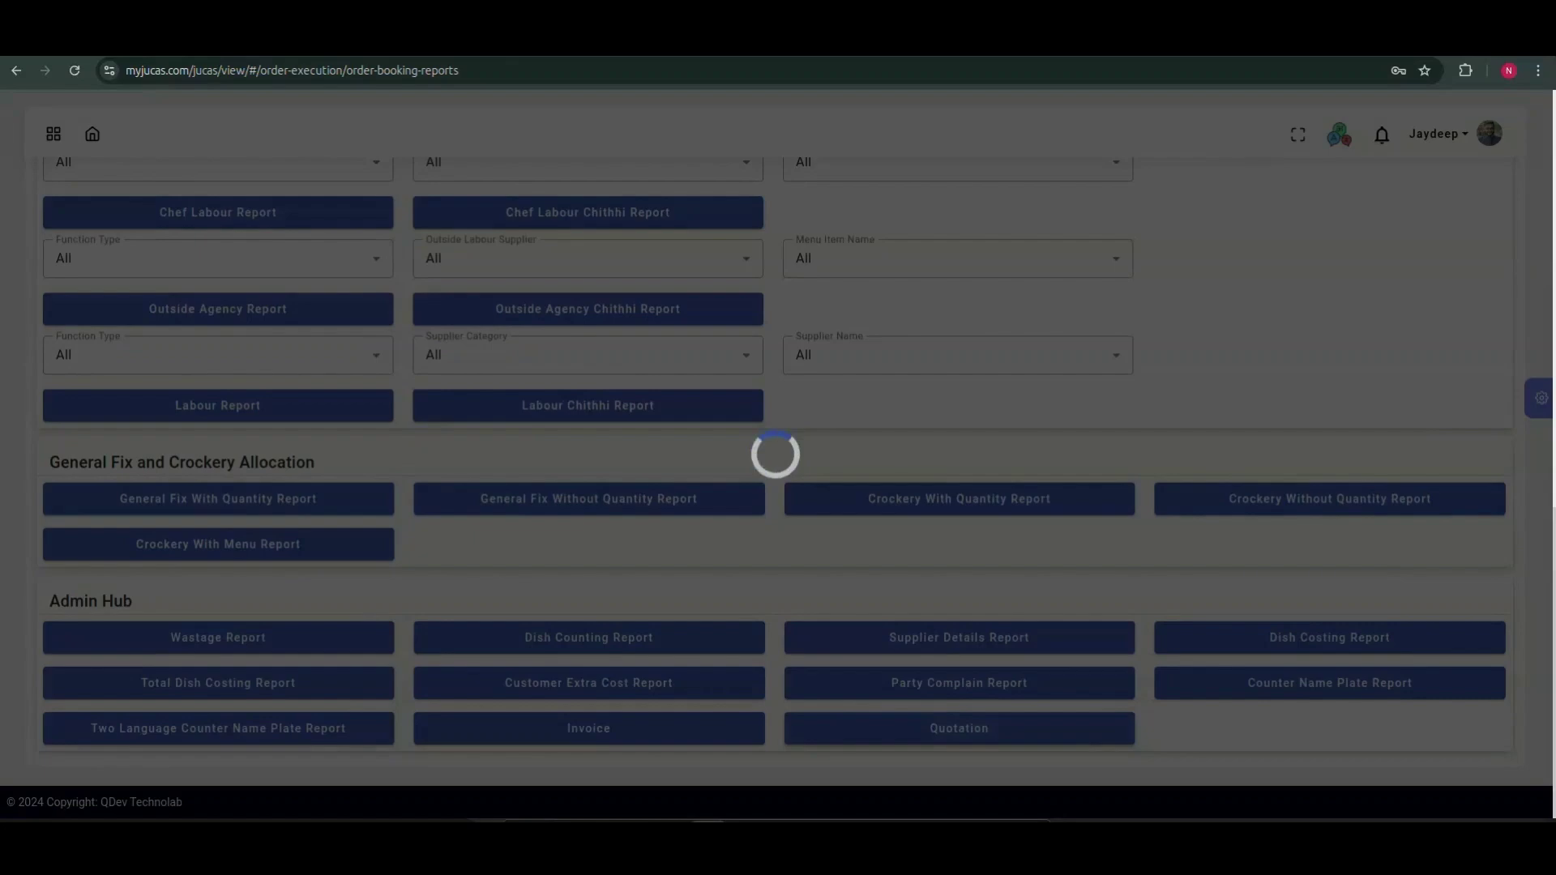
scroll(774, 486, "down", 3)
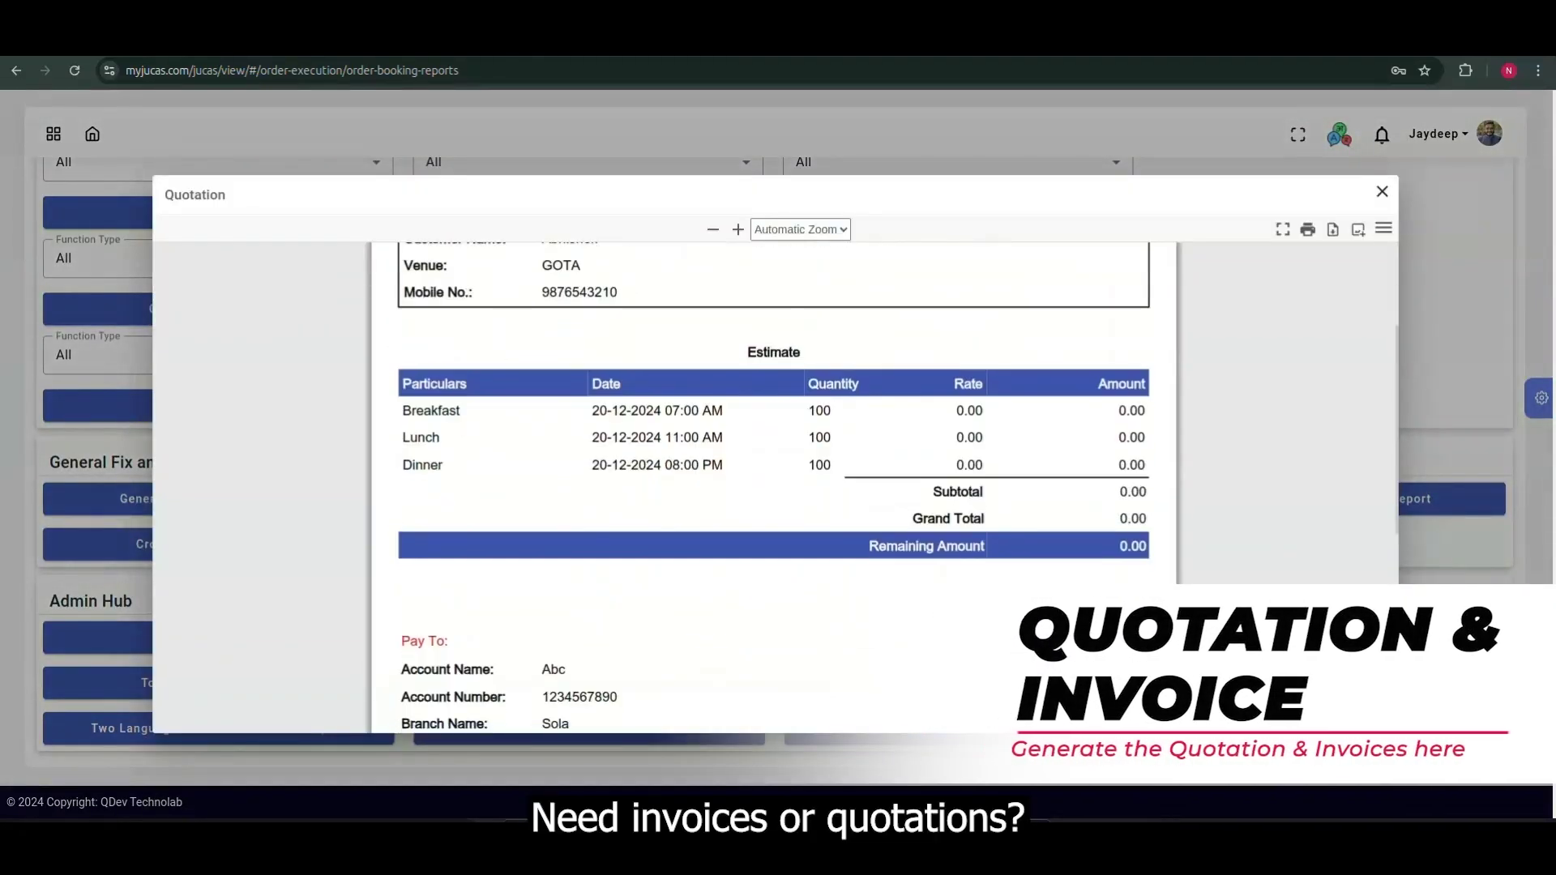
scroll(775, 486, "down", 5)
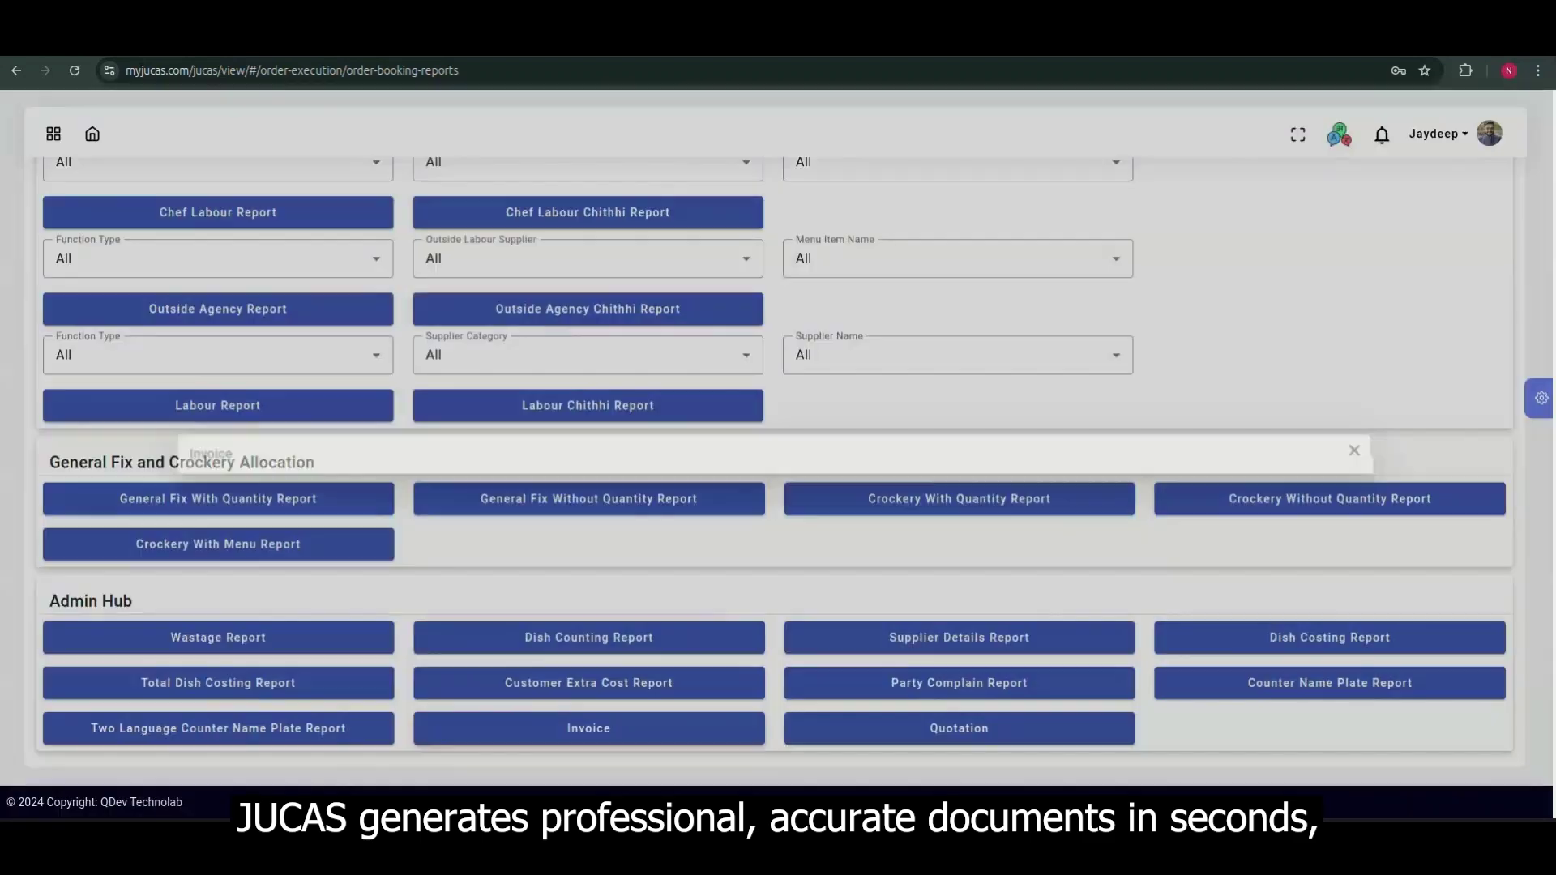
scroll(775, 487, "down", 5)
scroll(774, 486, "down", 3)
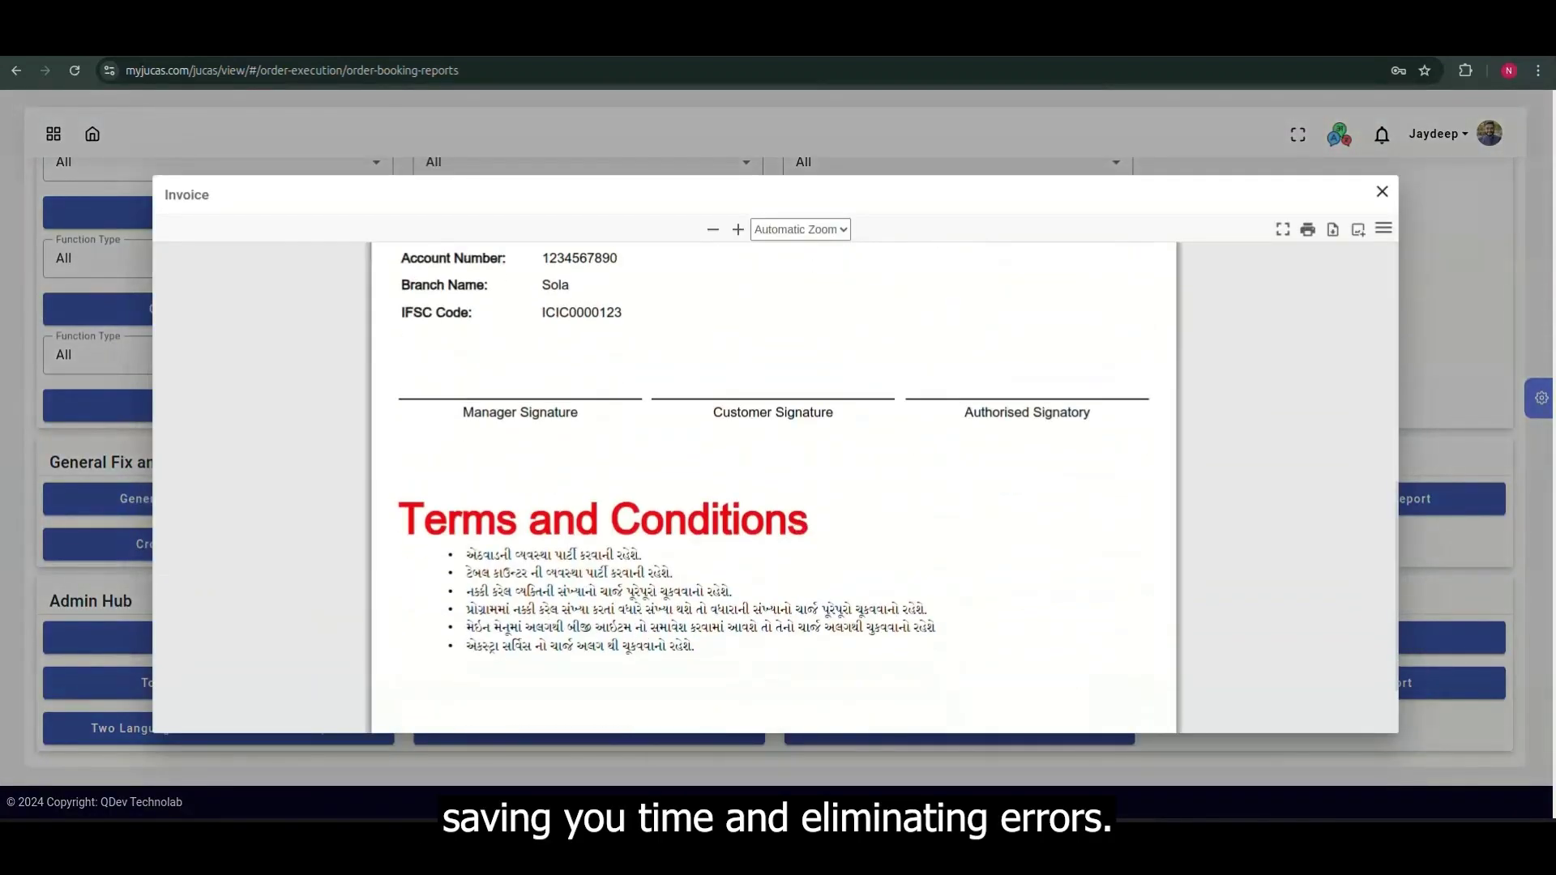